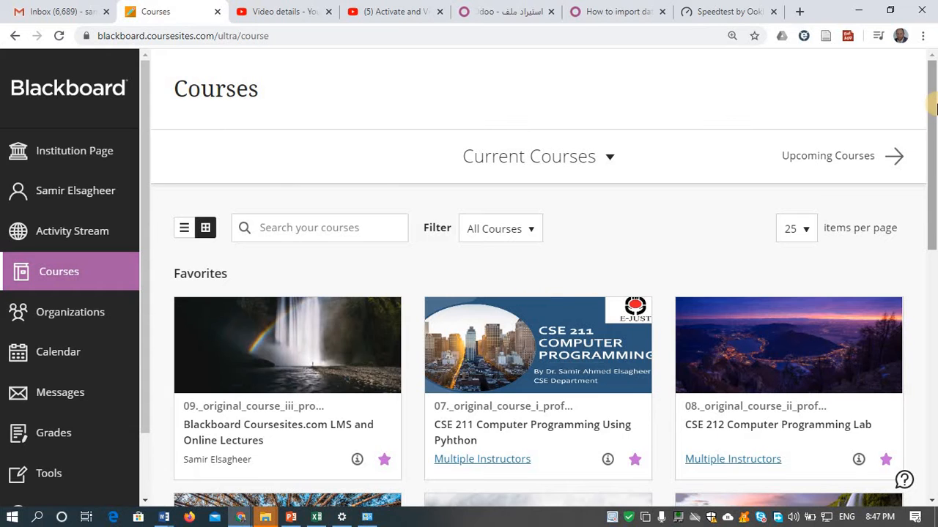
- Open the Coursesites LMS course, then Virtual Classrooms > Online Lectures- For Academics
scroll(934, 109, down, 2)
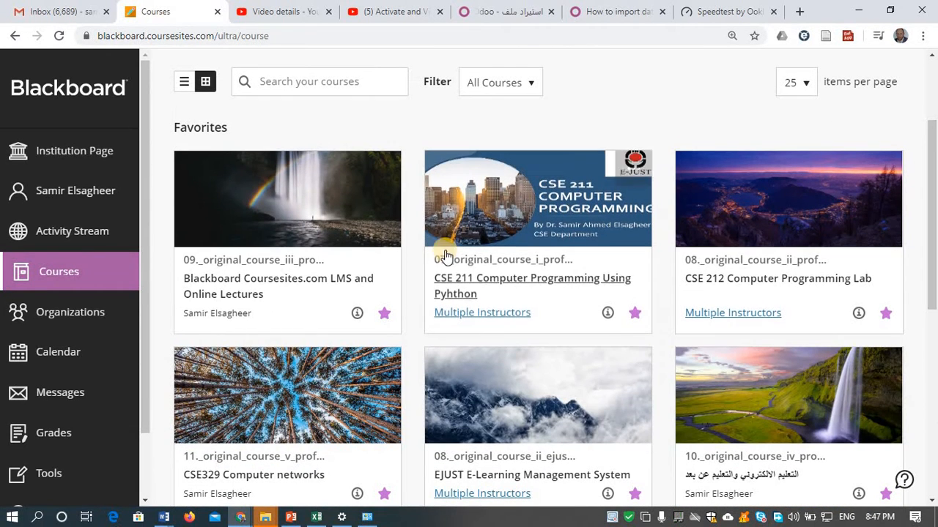
click(349, 283)
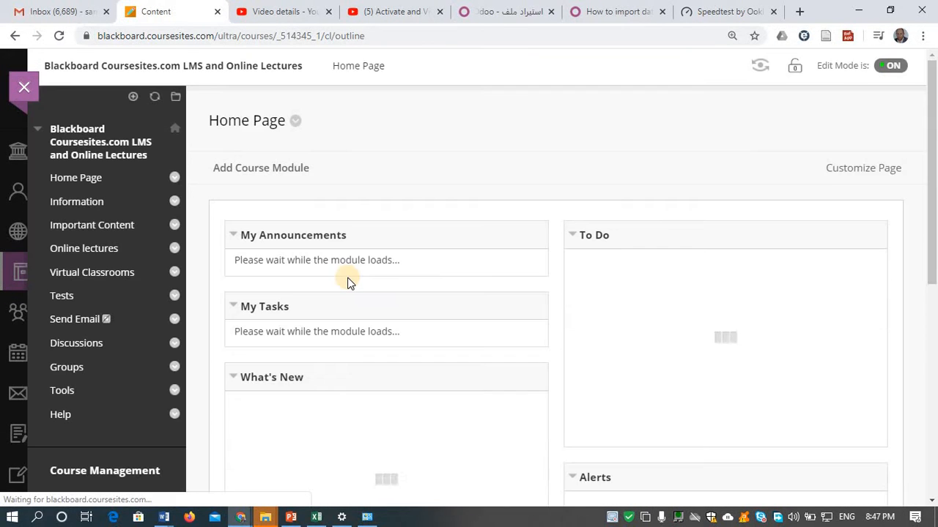
click(108, 282)
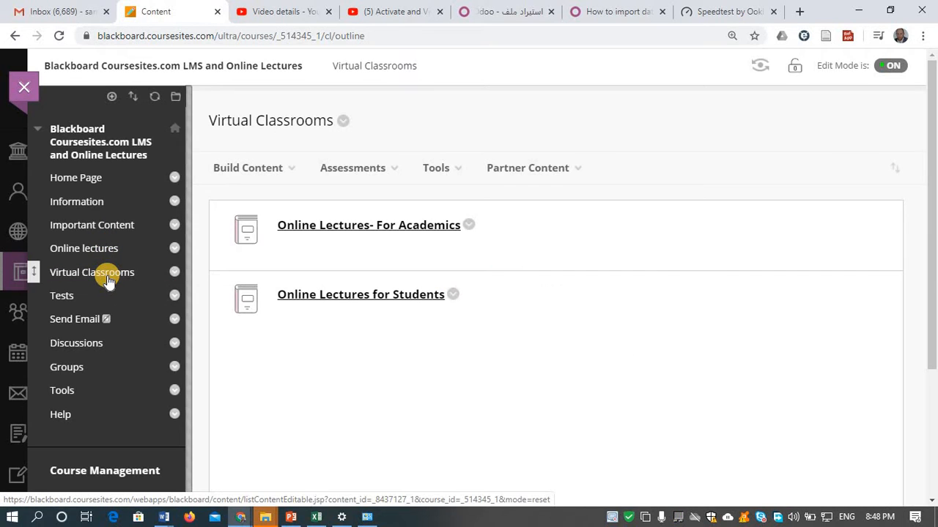
click(353, 228)
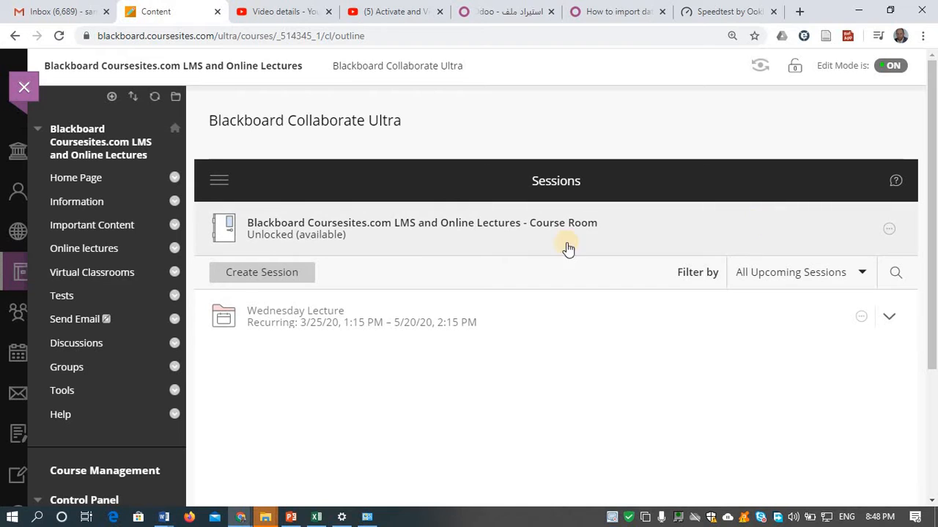
- Start a new session named 'Session with more than one Instructor' and copy its guest link
click(238, 279)
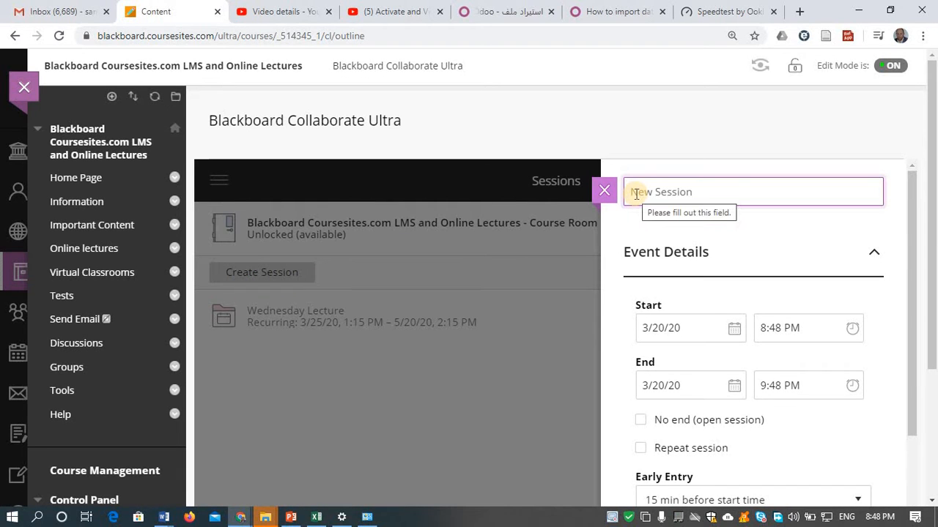
text(S)
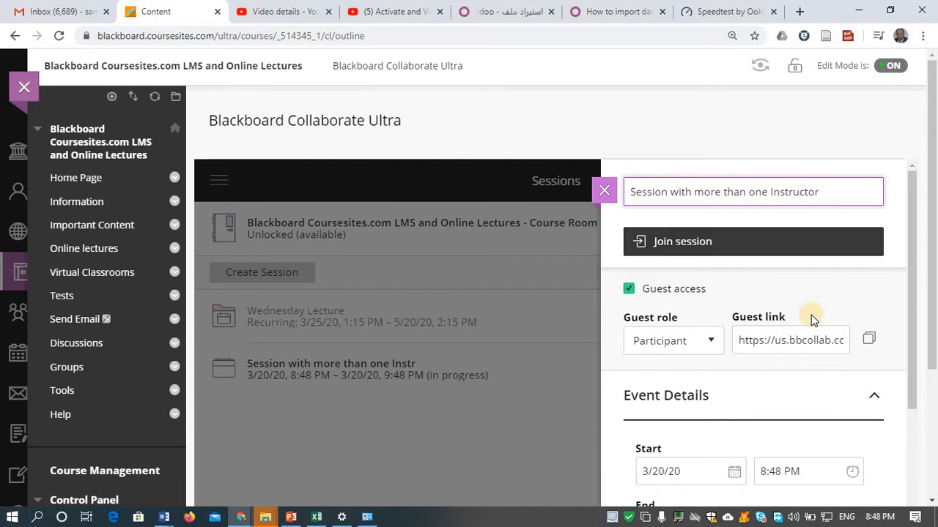
click(871, 341)
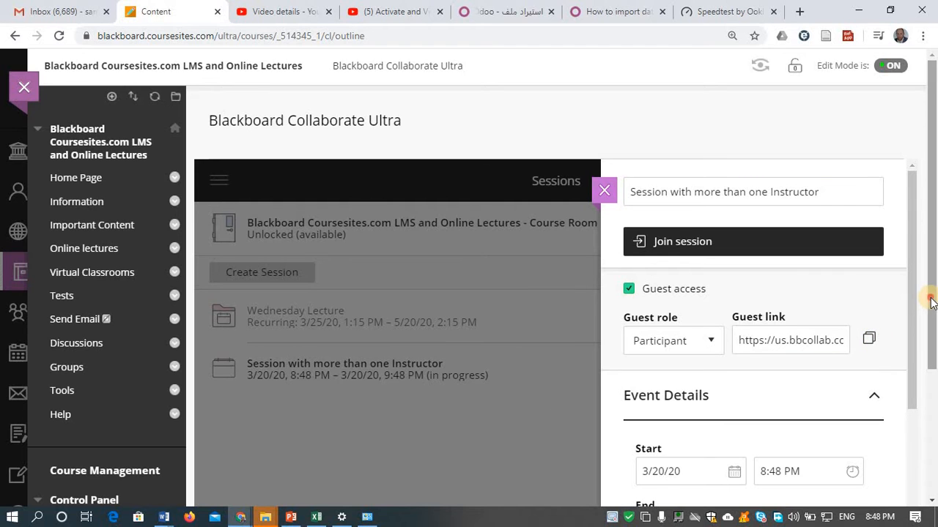
drag(928, 298, 923, 435)
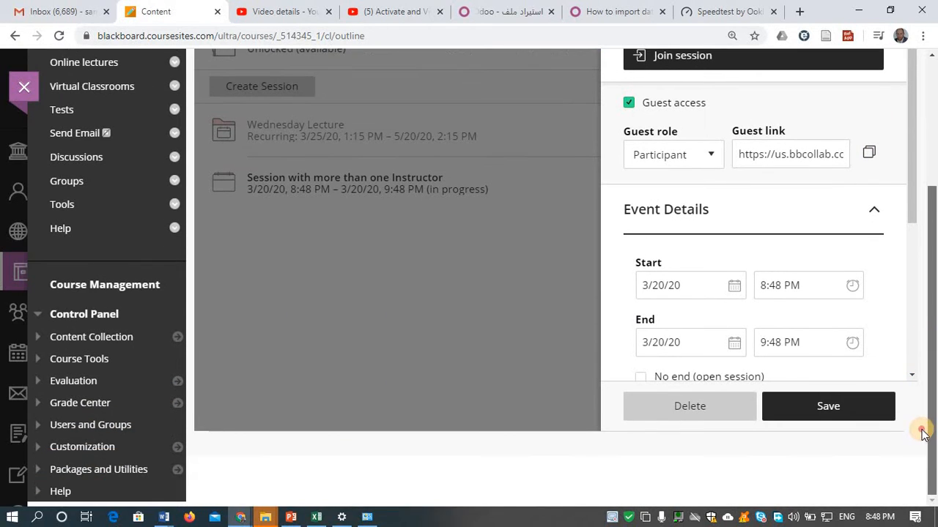
drag(912, 199, 906, 368)
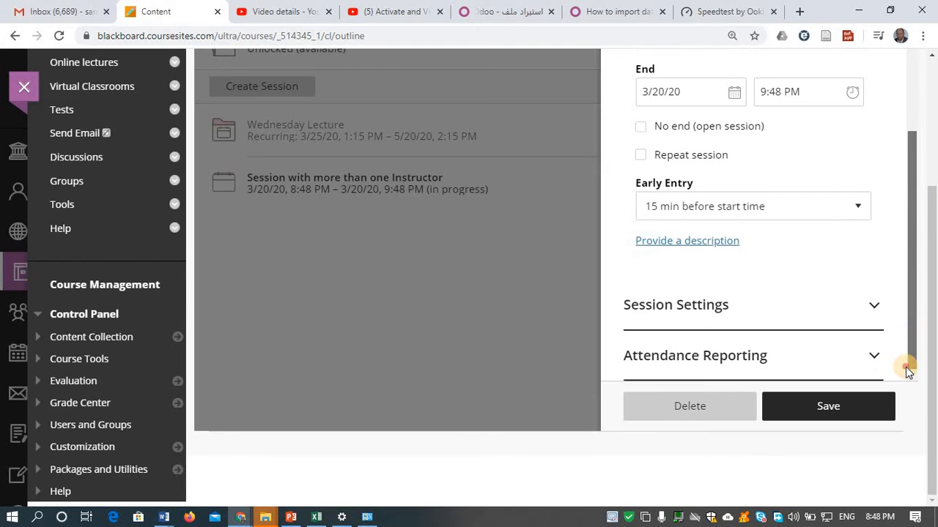
- Enable recording downloads and LMS attendance sharing, then save and join as moderator
click(878, 311)
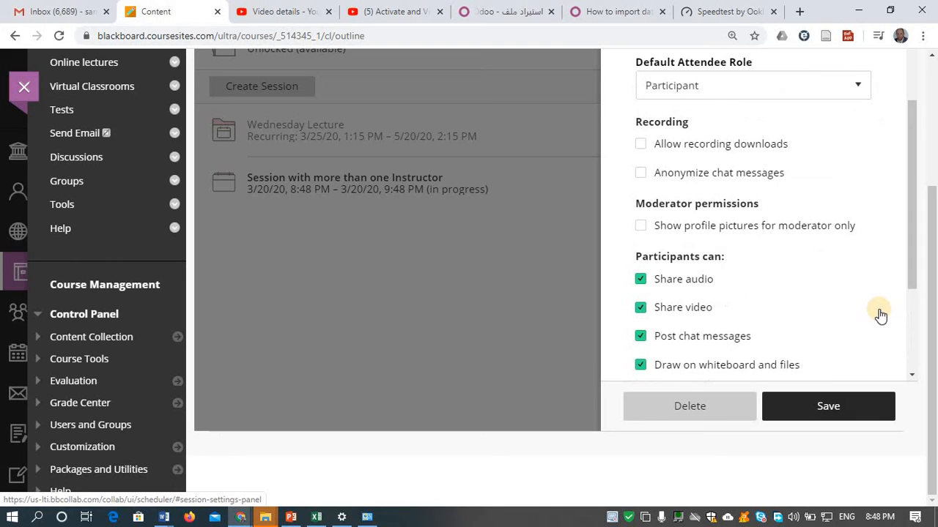
click(680, 144)
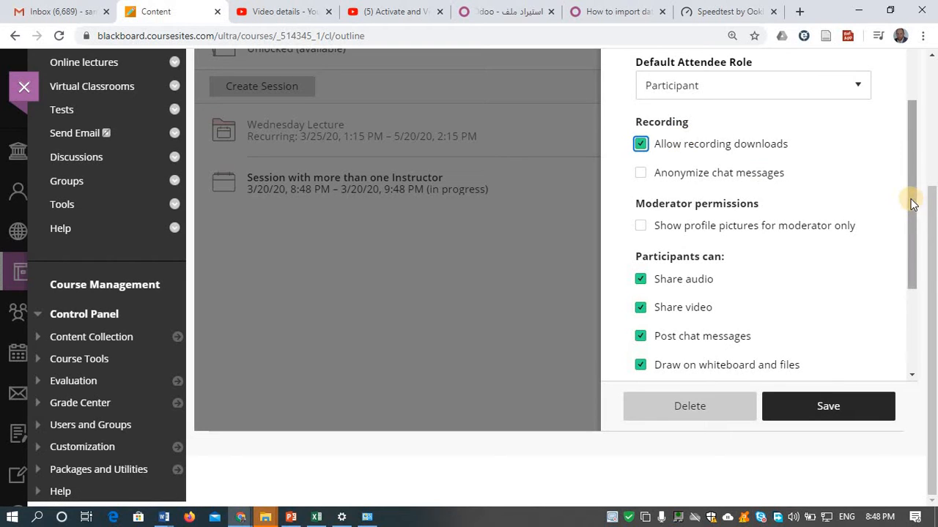
drag(910, 198, 901, 313)
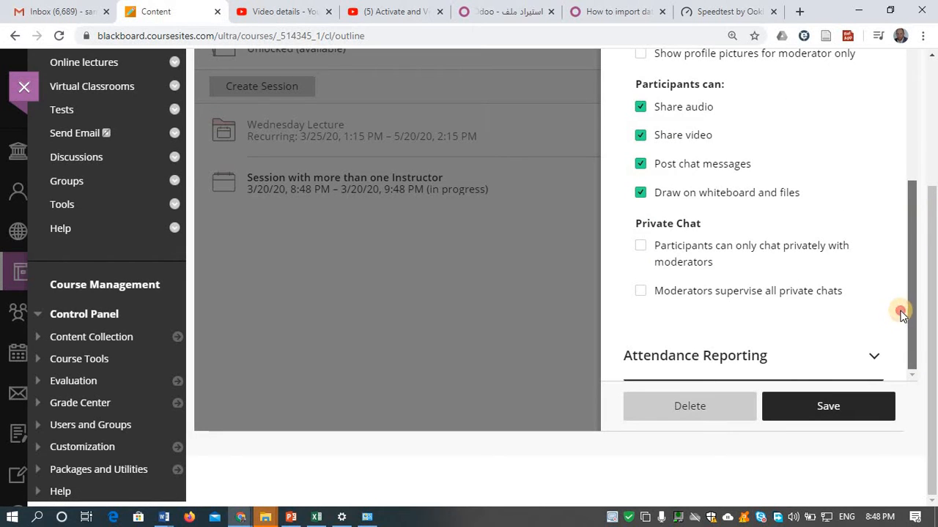
click(873, 356)
click(642, 85)
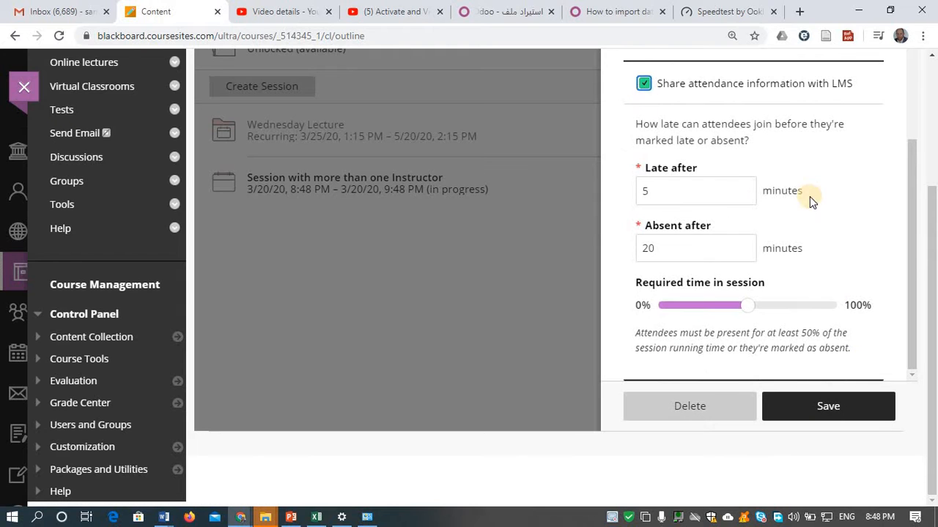
drag(932, 328, 866, 147)
click(841, 191)
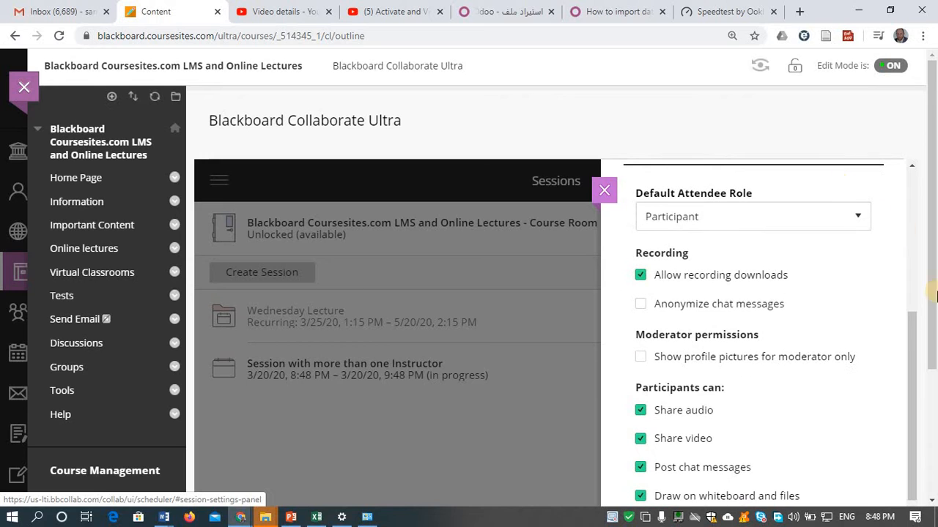
drag(918, 335, 912, 176)
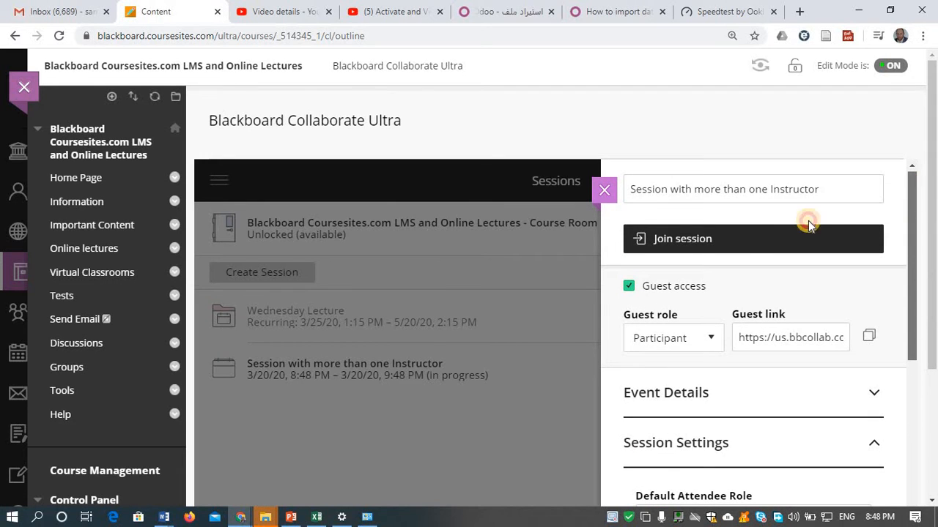
click(766, 236)
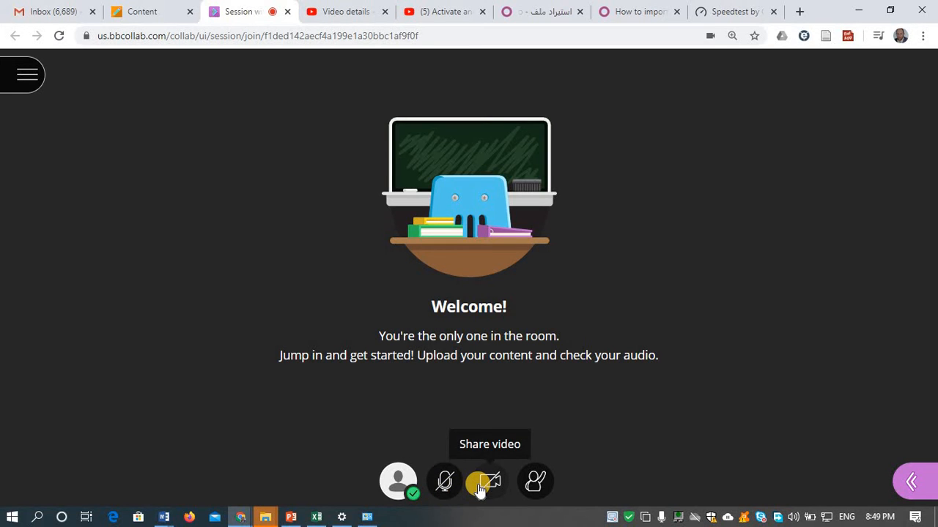
- Start recording the session, then review My Settings in the side panel and close it
click(31, 81)
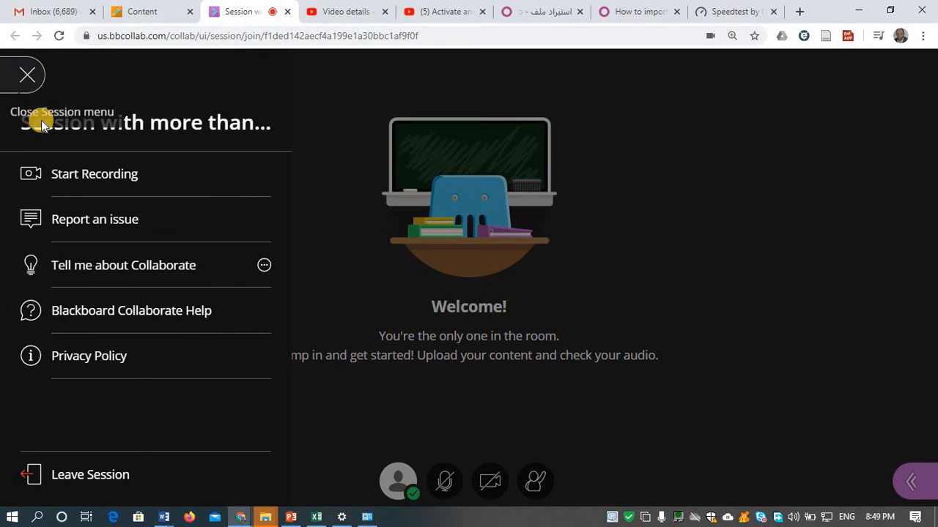
click(62, 179)
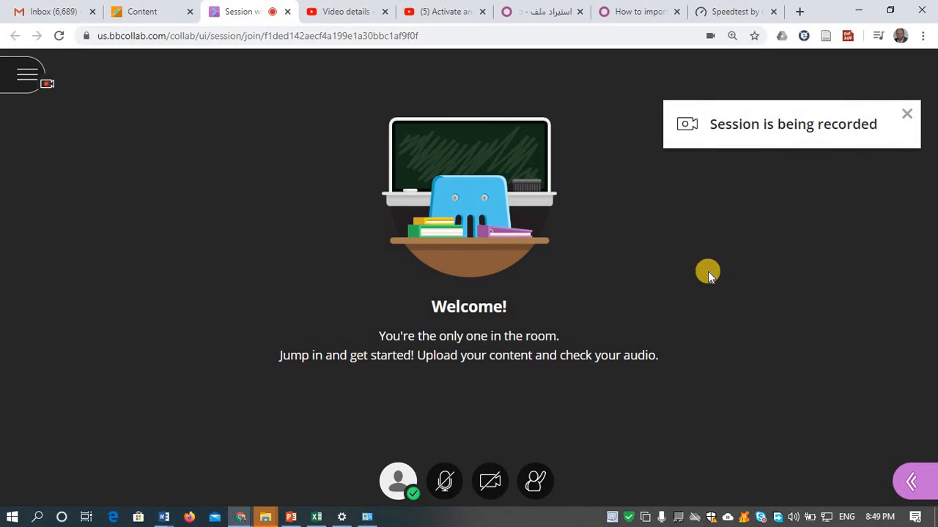
click(909, 481)
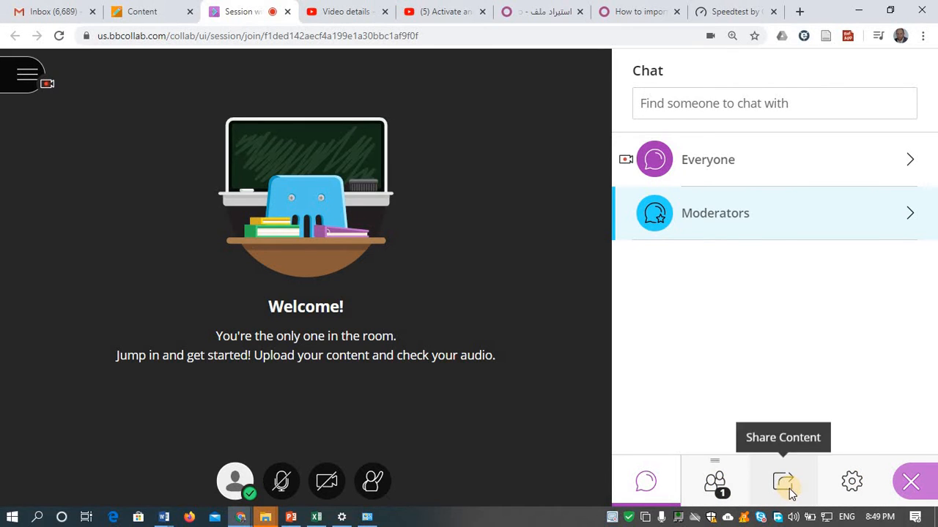
click(850, 483)
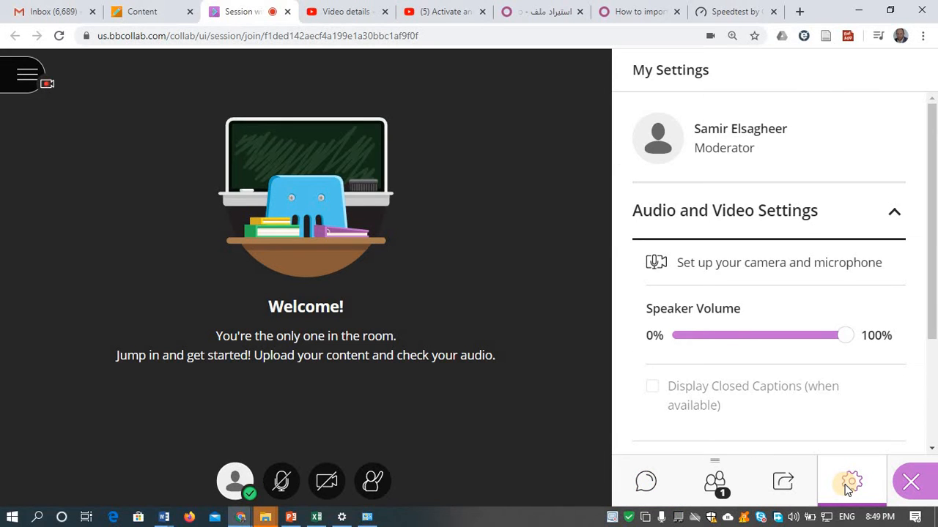
click(908, 482)
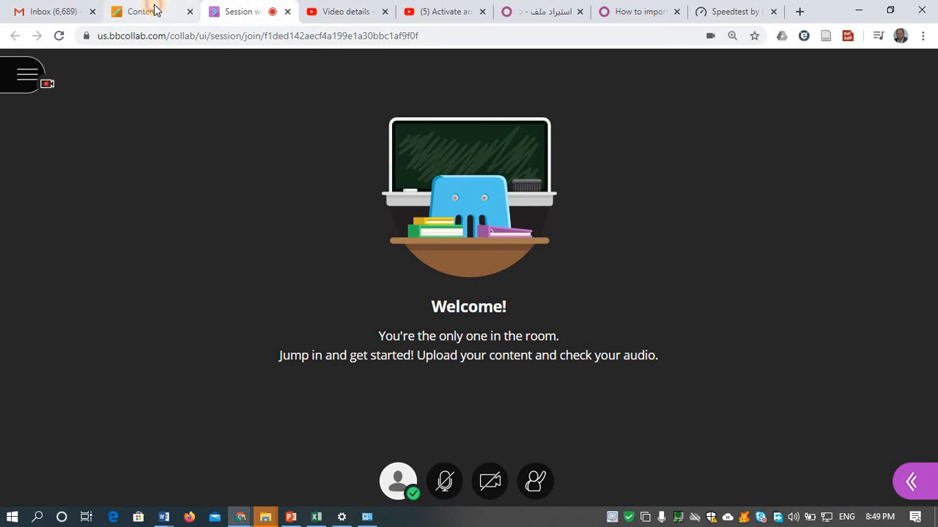
- Copy the session's guest link and open it in Firefox to join as a guest
click(155, 10)
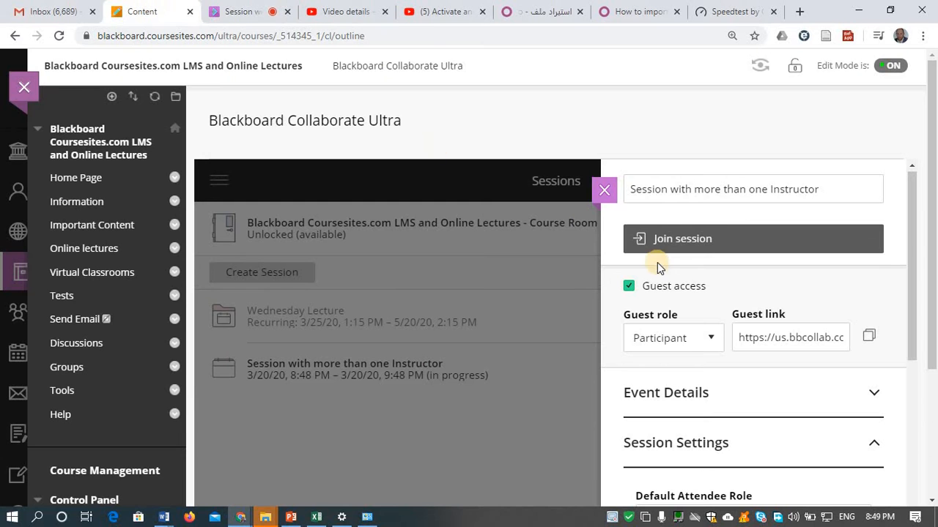
click(871, 339)
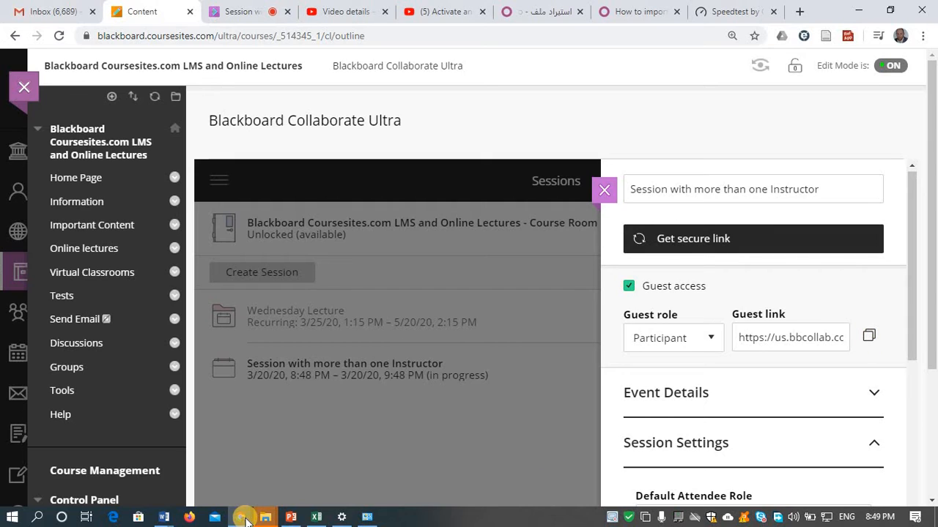
click(189, 518)
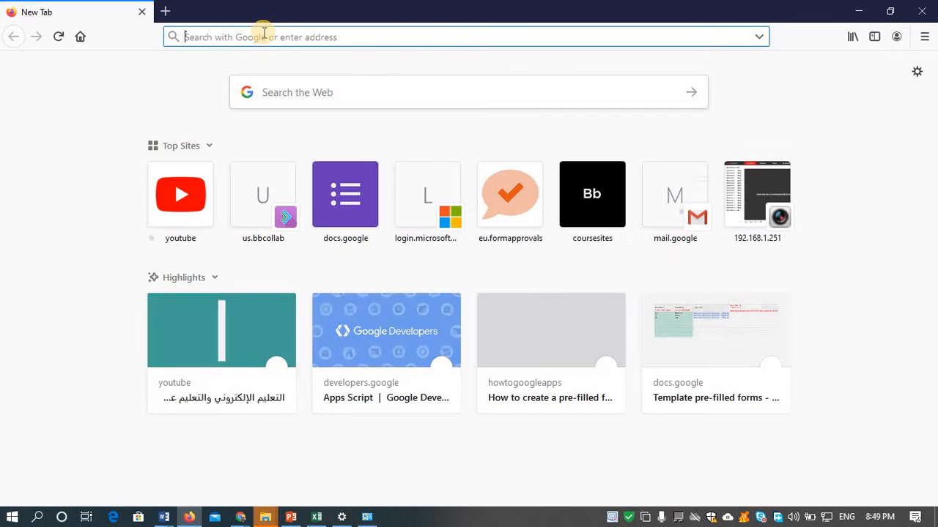
key(ctrl+v)
key(Return)
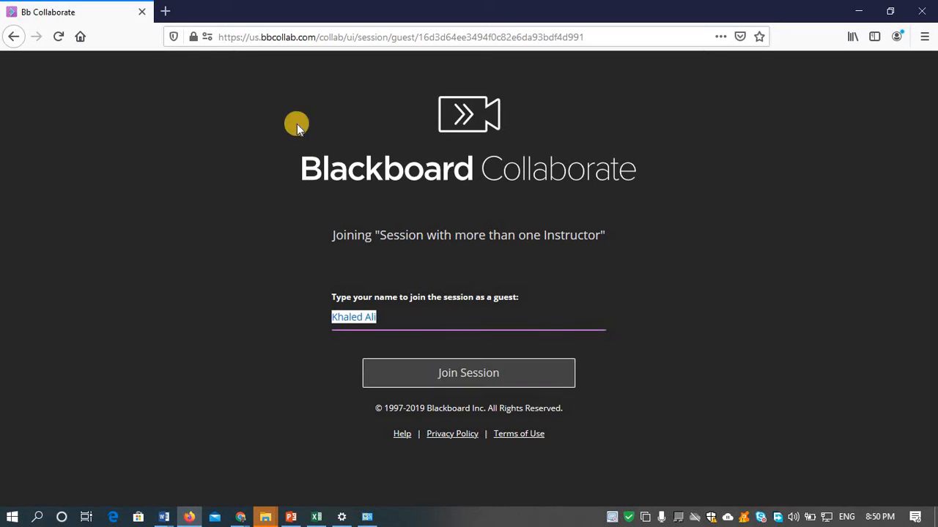
click(442, 375)
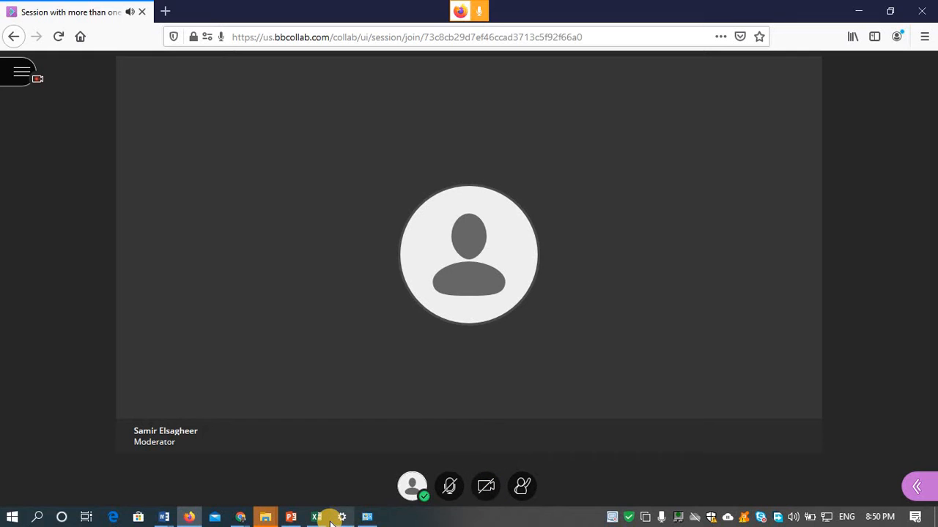
- Check the guest's Share Content tab, then return to the Chrome course page
click(919, 491)
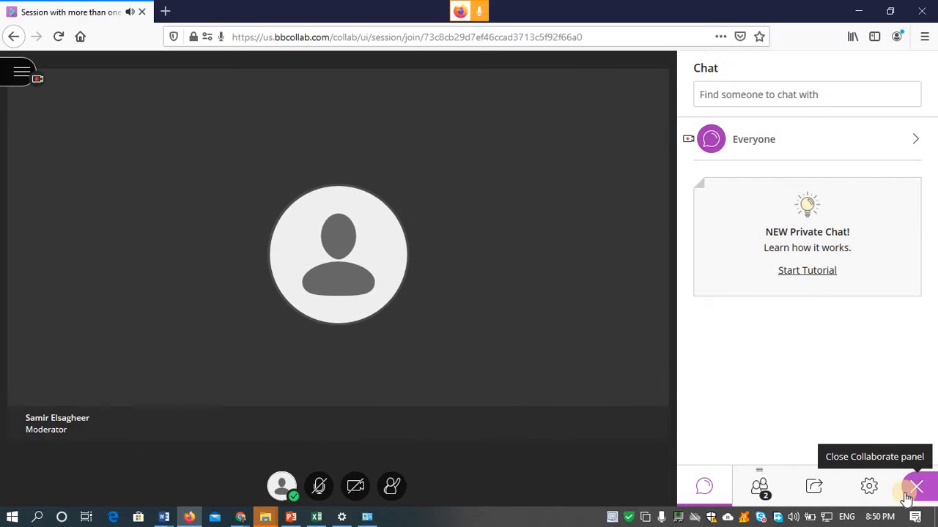
click(815, 489)
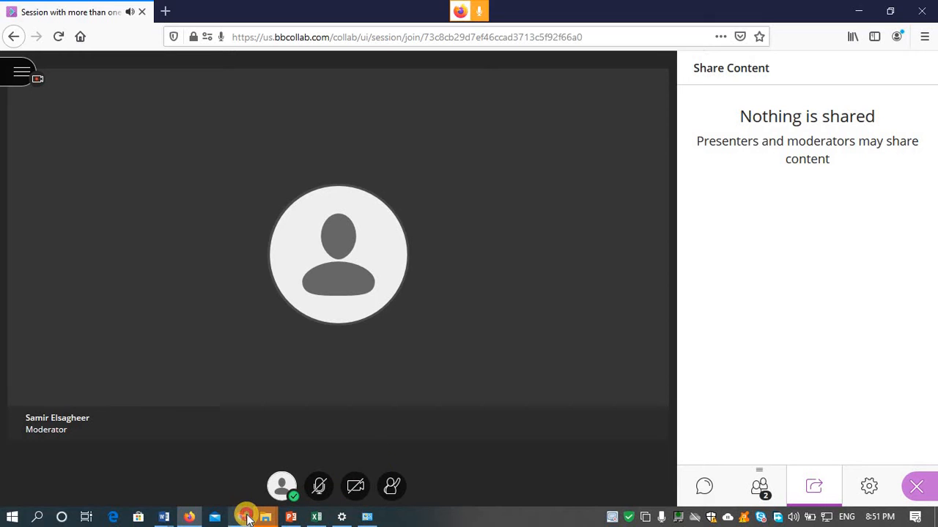
mouse_move(247, 519)
click(205, 359)
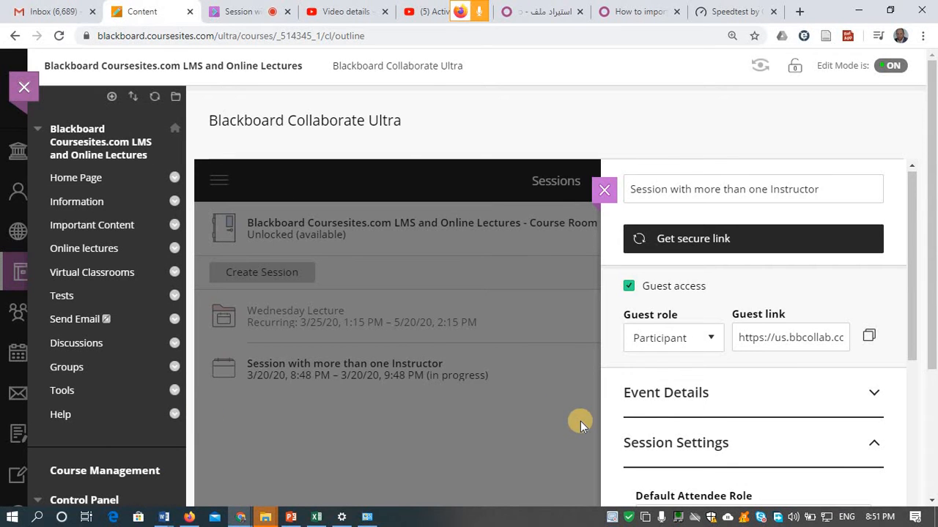
- Show the moderator's attendee list and check both attendees' connection status
click(243, 12)
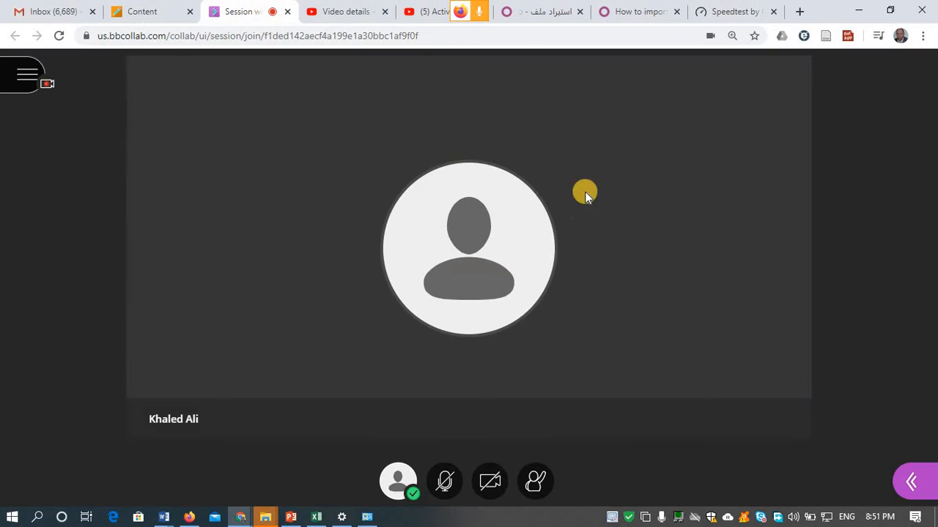
click(912, 483)
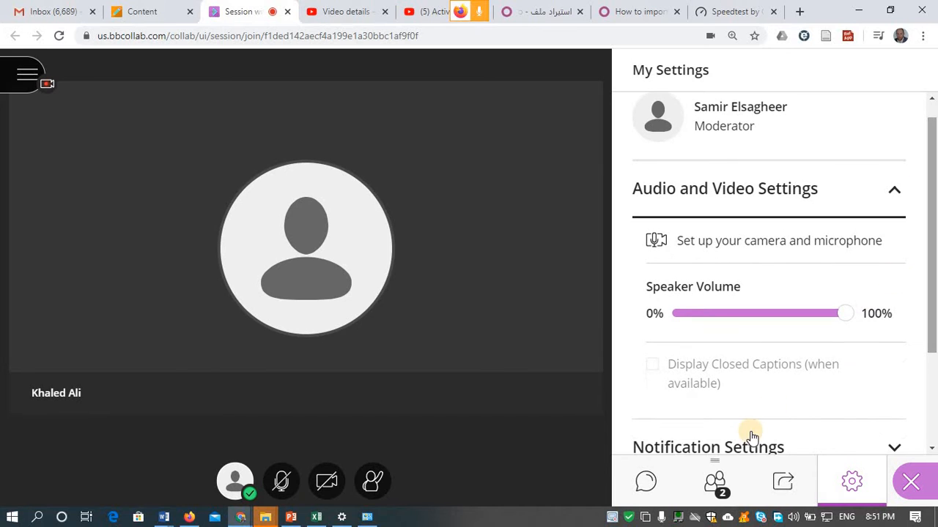
click(716, 489)
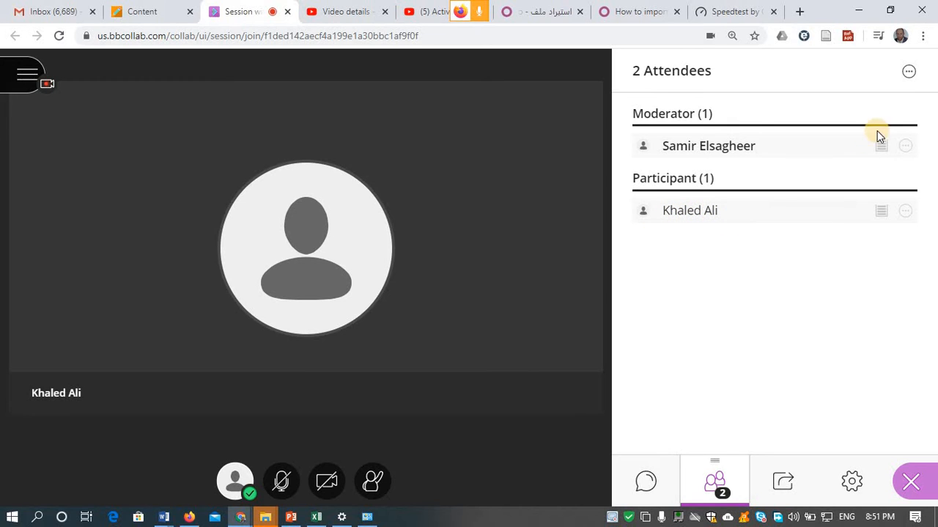
mouse_move(881, 146)
mouse_move(881, 214)
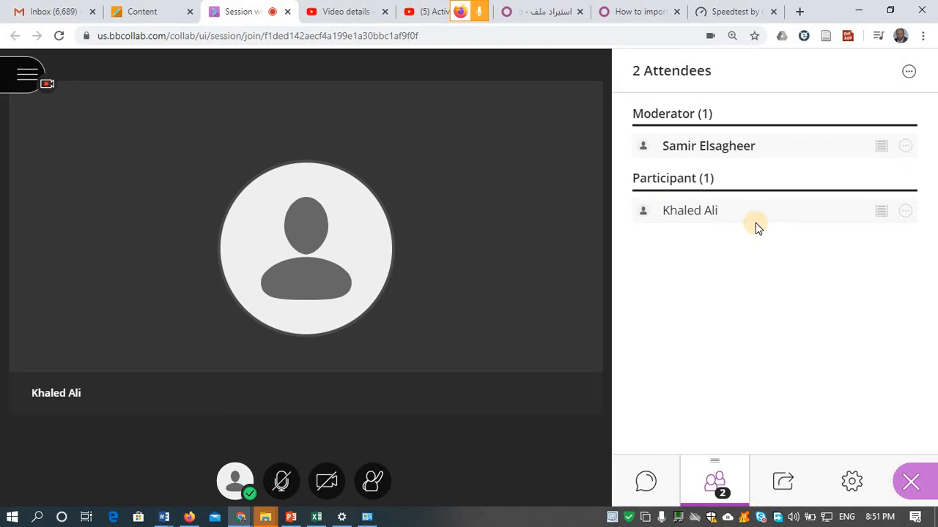
- Make the participant presenter from their attendee controls menu
click(905, 213)
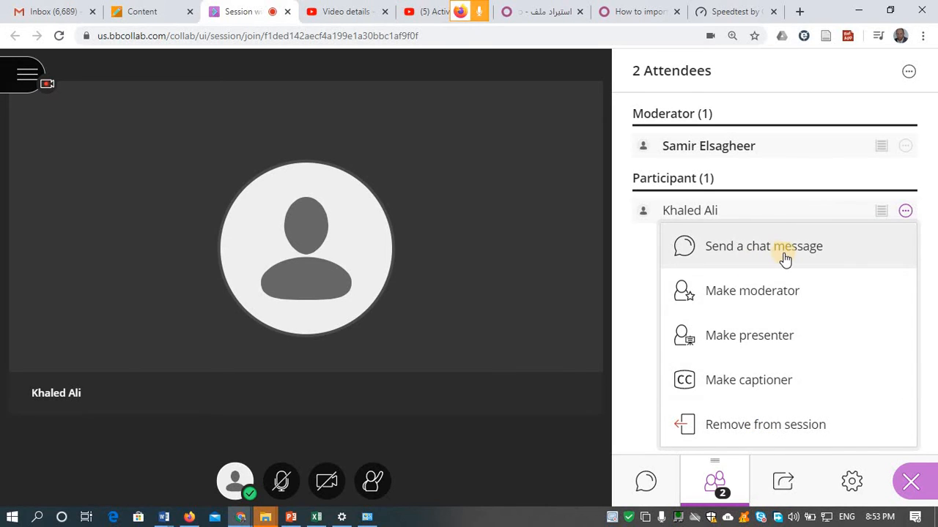
click(636, 312)
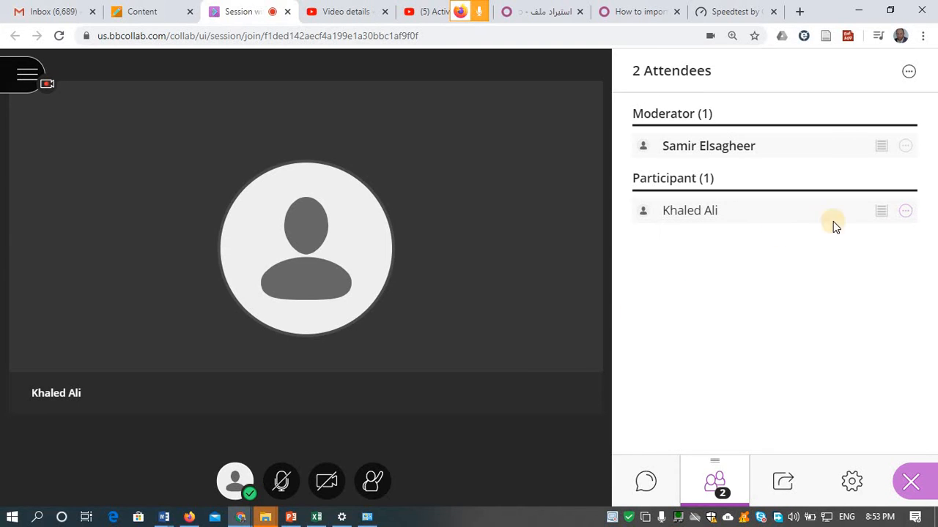
click(906, 213)
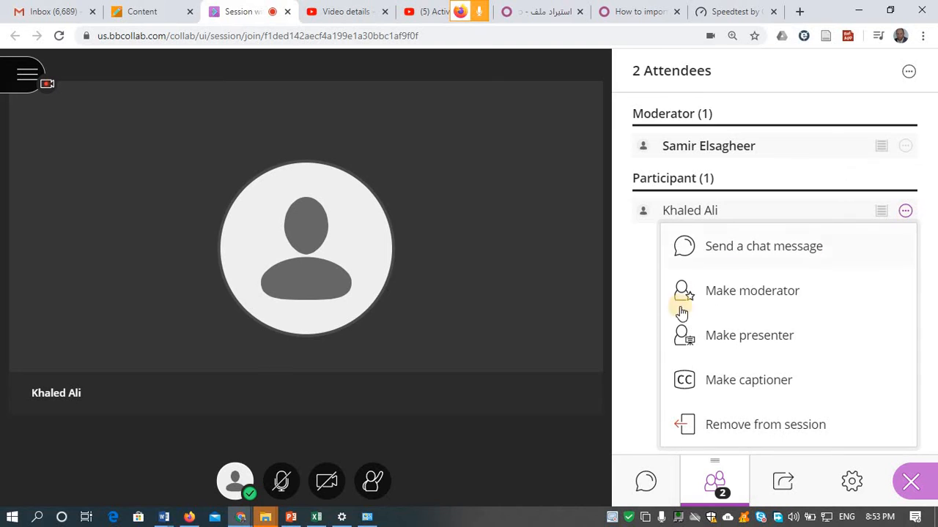
click(757, 344)
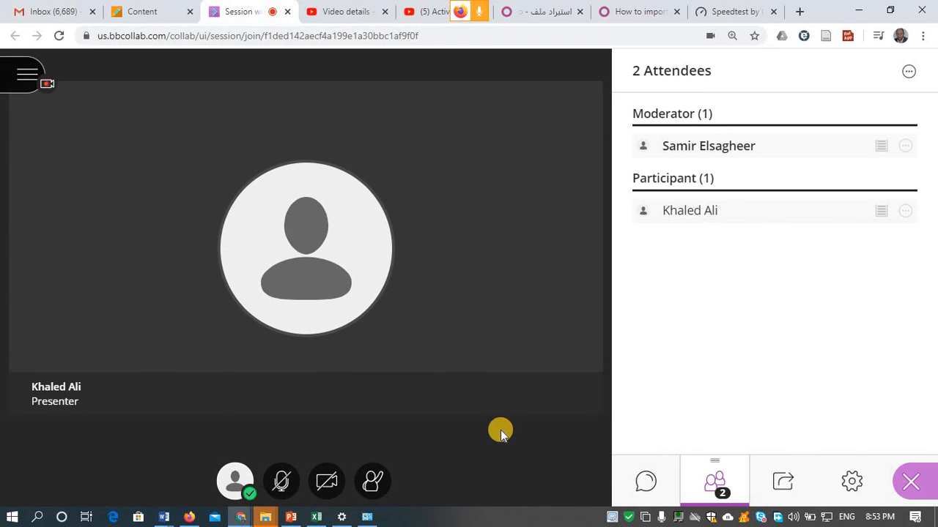
- Share a blank whiteboard and draw a blue freehand loop and spiral with the Pencil
click(189, 518)
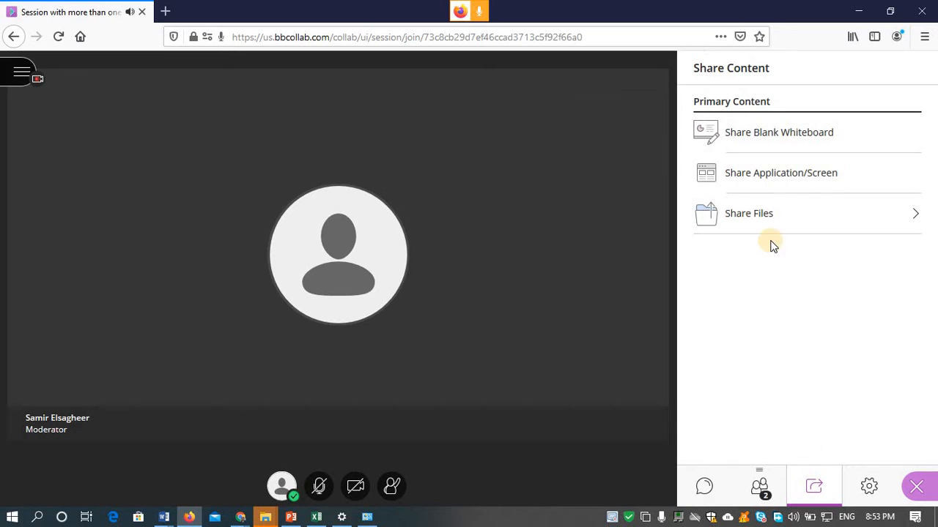
click(778, 145)
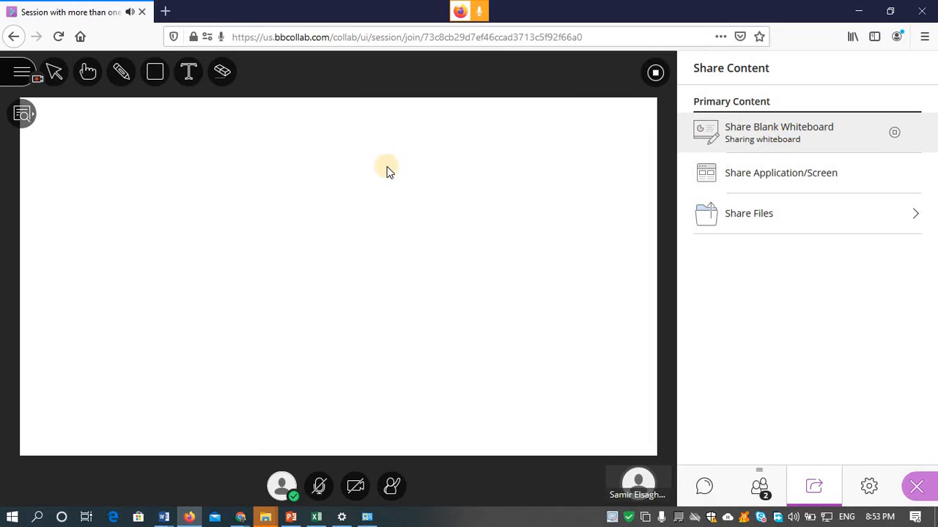
click(130, 81)
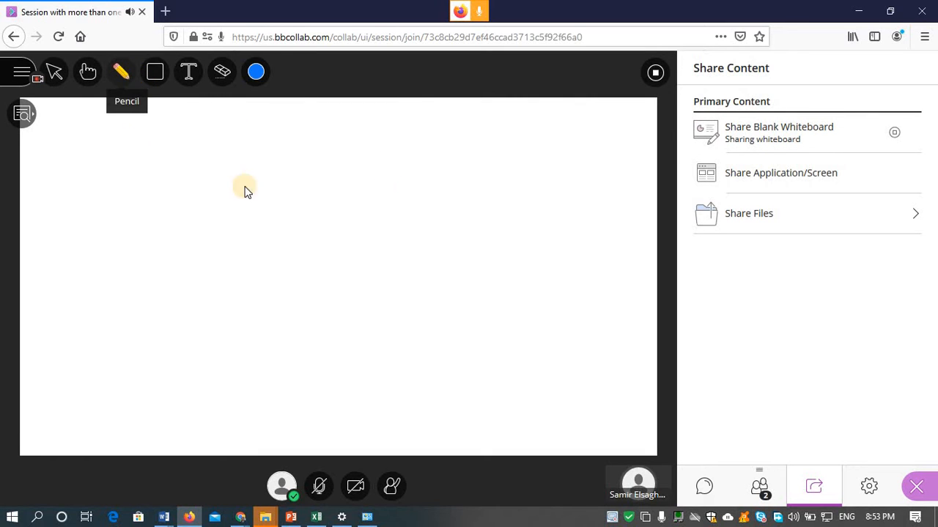
mouse_move(245, 191)
mouse_down()
mouse_move(144, 174)
mouse_move(220, 121)
mouse_up()
mouse_move(142, 308)
mouse_down()
mouse_move(379, 242)
mouse_move(325, 203)
mouse_up()
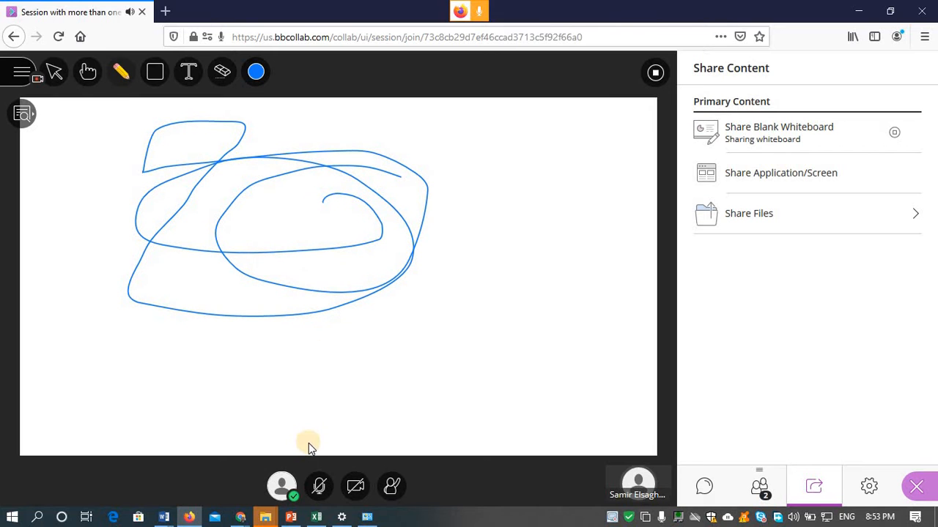
- Close the stray HTML code view window and verify the scribble in the presenter's view
mouse_move(242, 518)
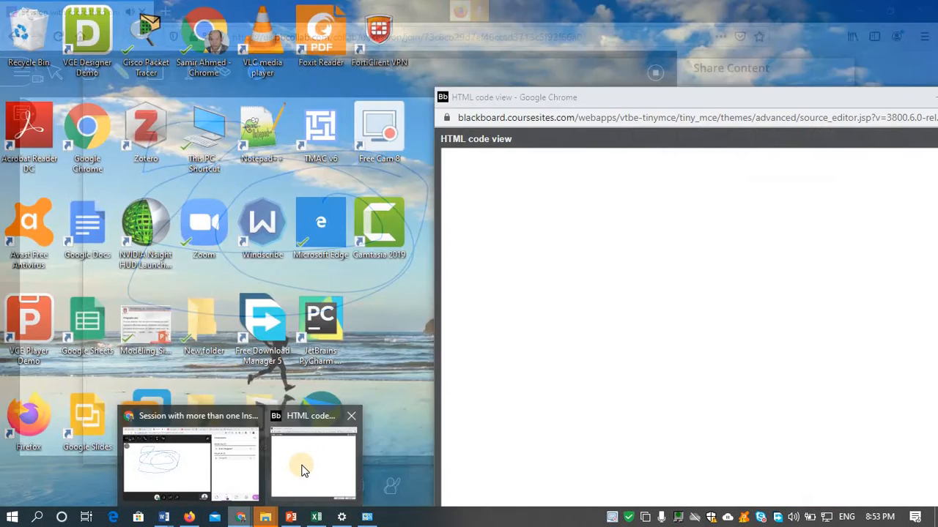
click(301, 468)
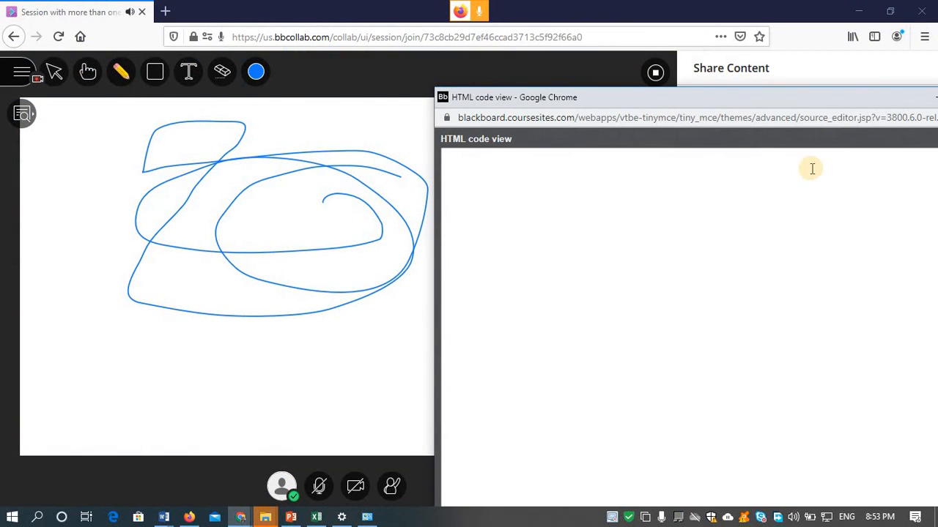
drag(853, 97, 590, 165)
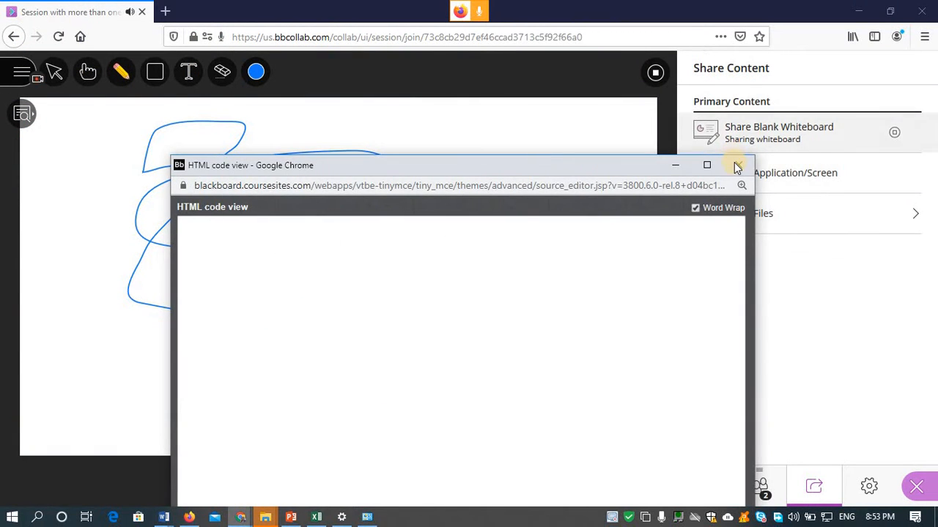
click(735, 164)
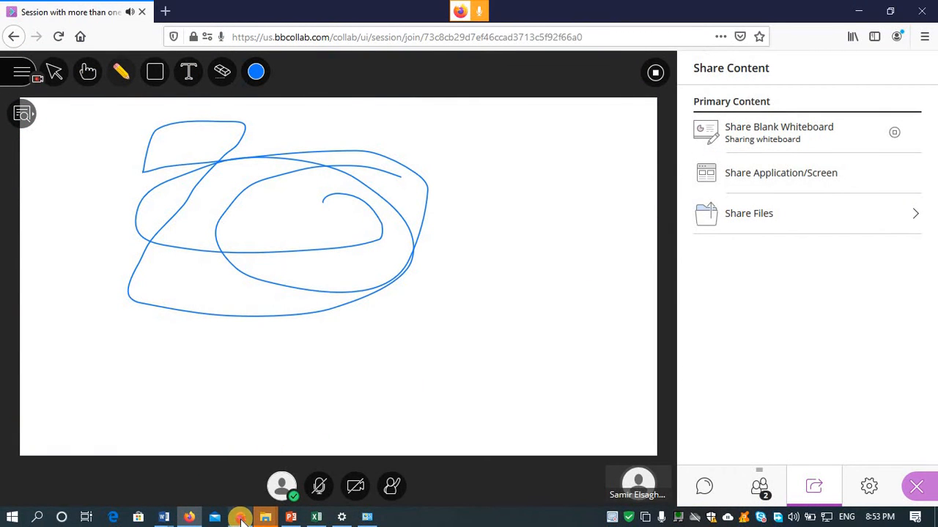
click(241, 516)
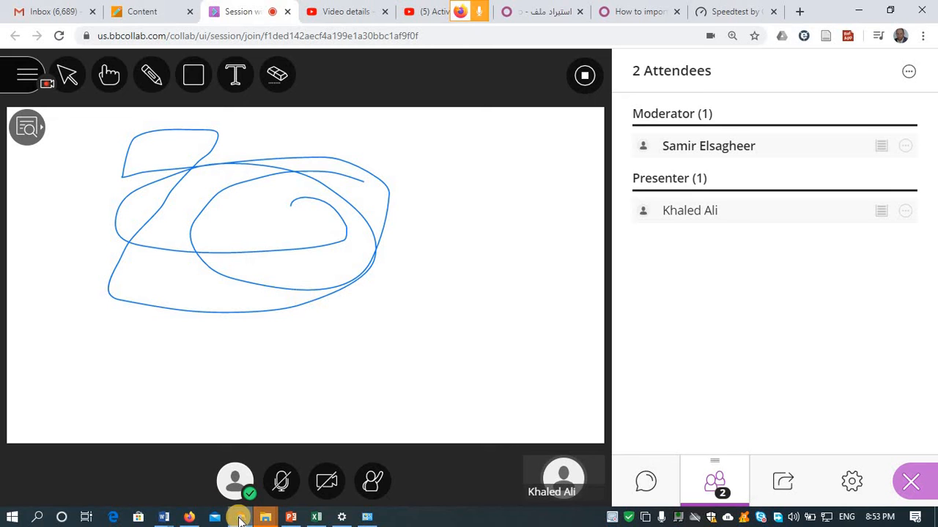
mouse_move(240, 518)
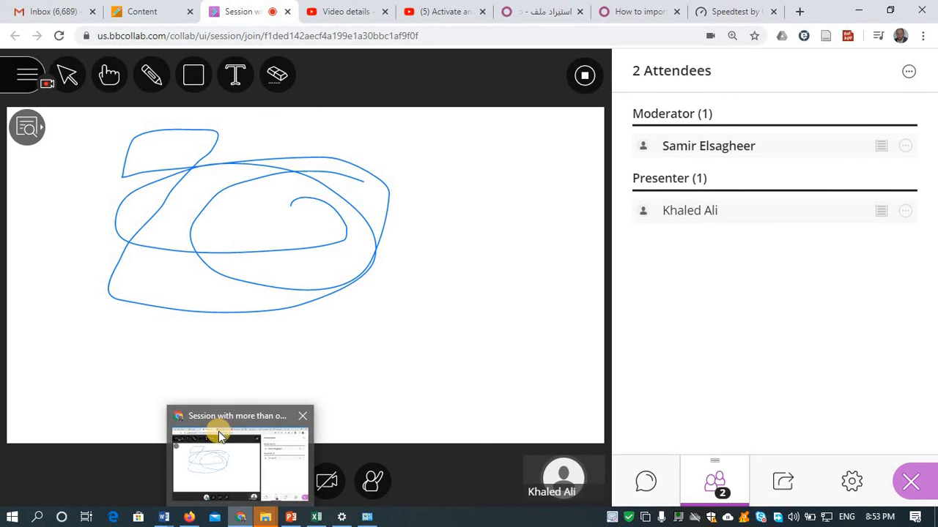
click(192, 518)
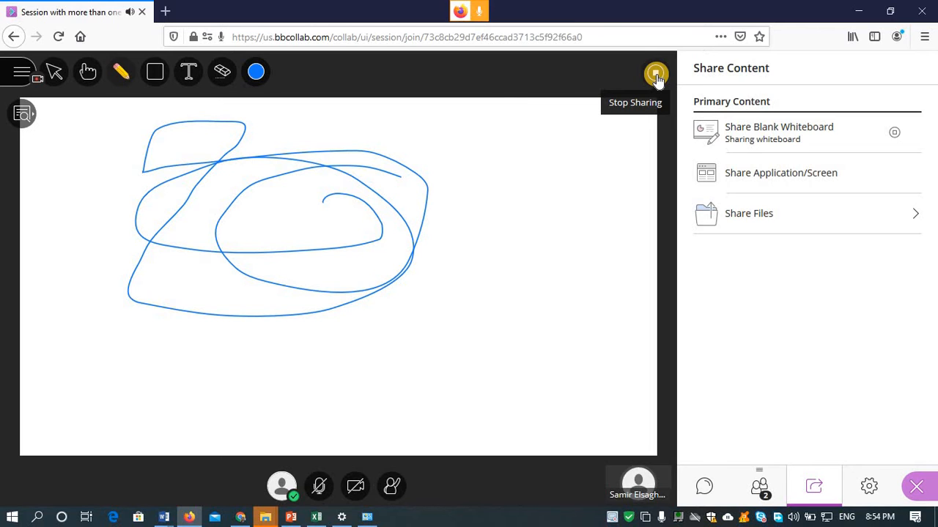
- Stop the whiteboard share and share the entire screen instead, allowing it in the prompt
click(657, 75)
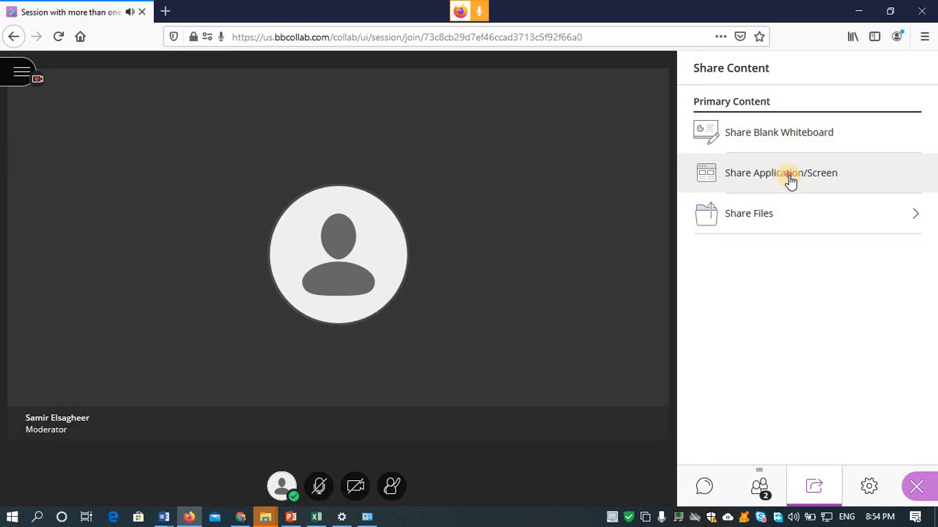
click(790, 178)
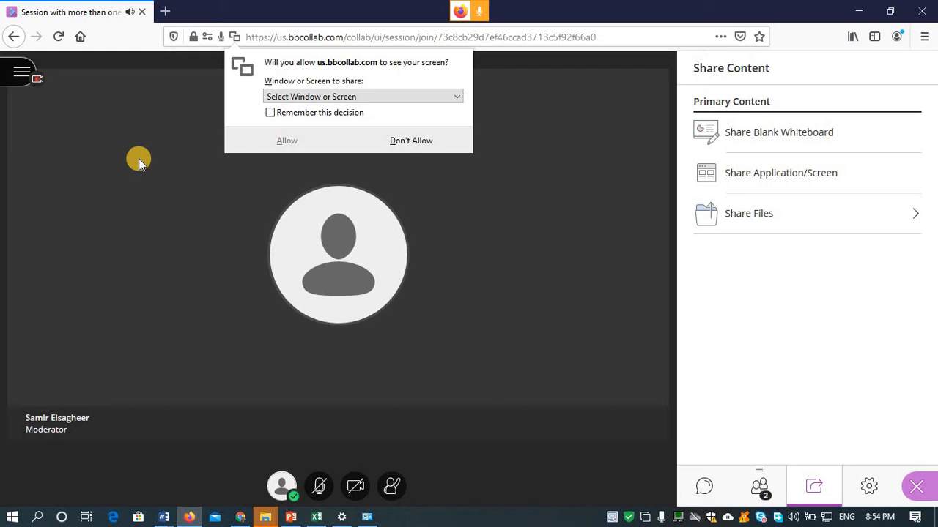
click(387, 95)
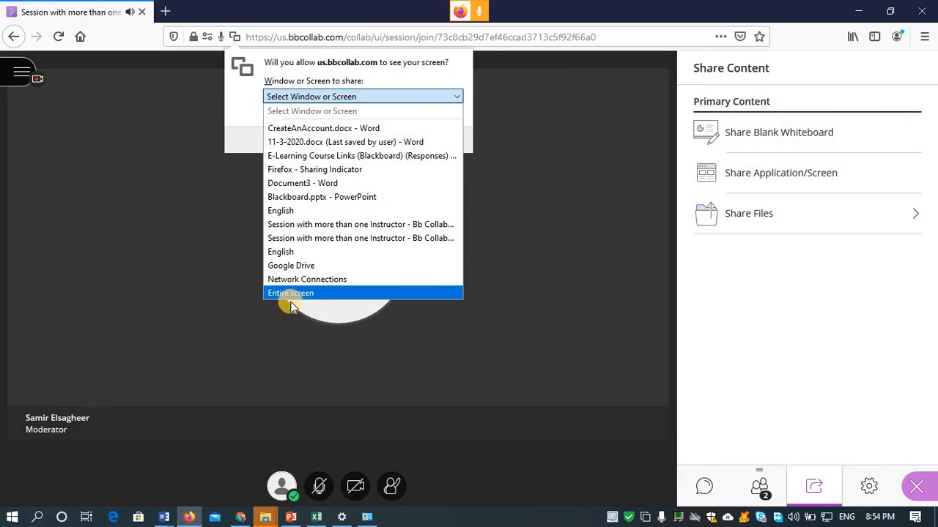
click(337, 293)
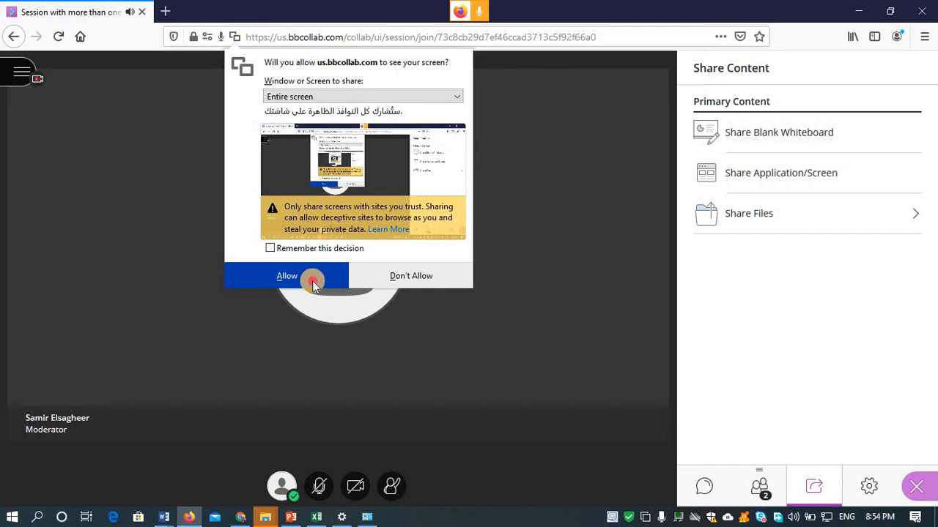
click(313, 284)
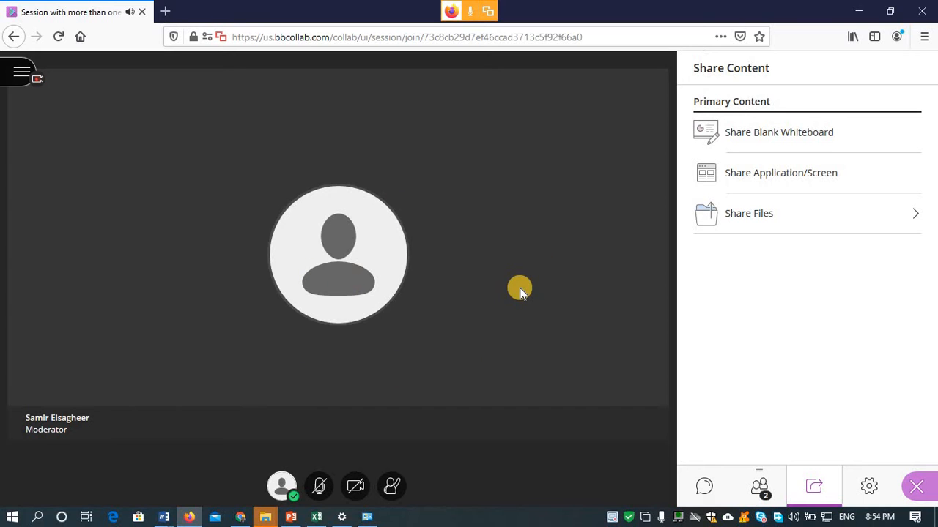
click(743, 177)
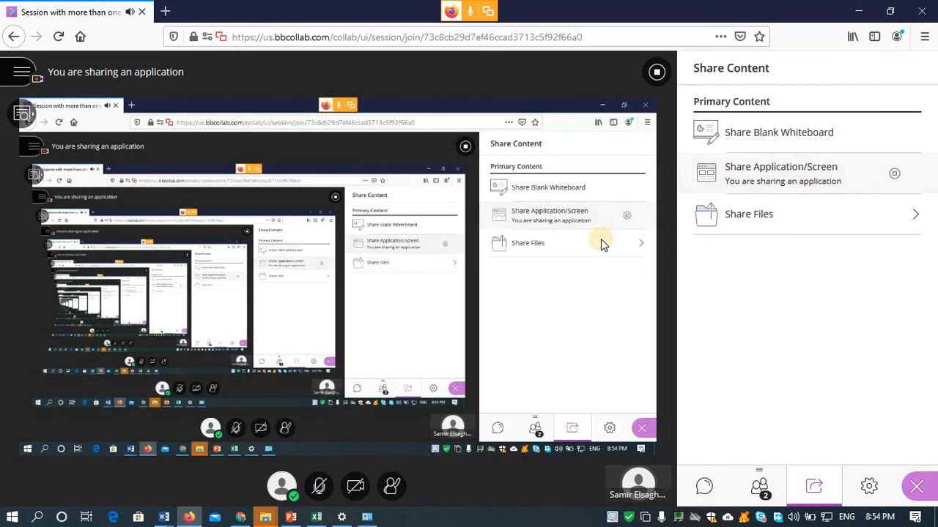
- Check the screen share from the presenter's side, then return to the moderator's window
click(242, 519)
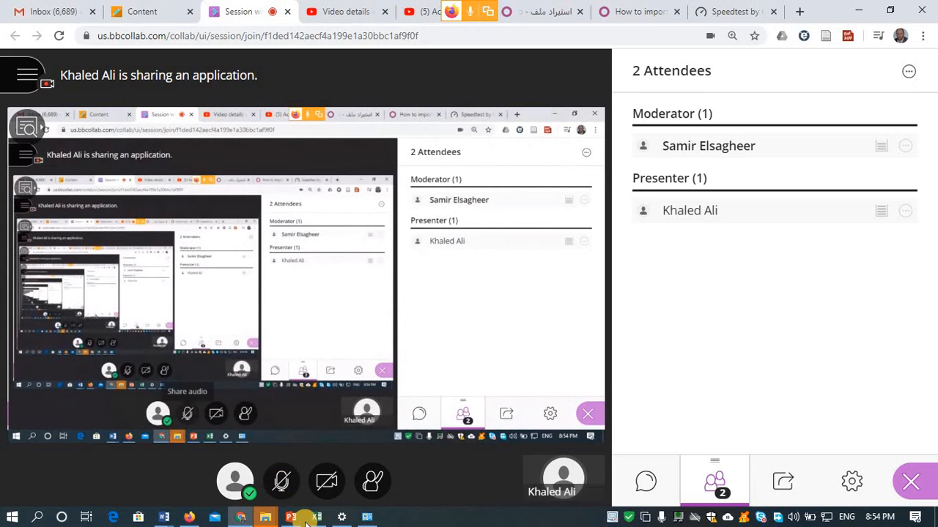
mouse_move(299, 520)
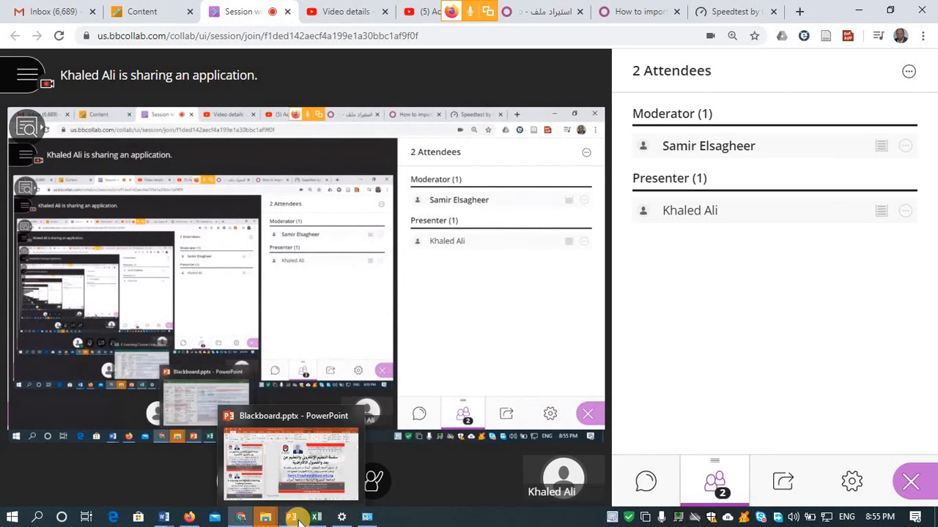
mouse_move(192, 520)
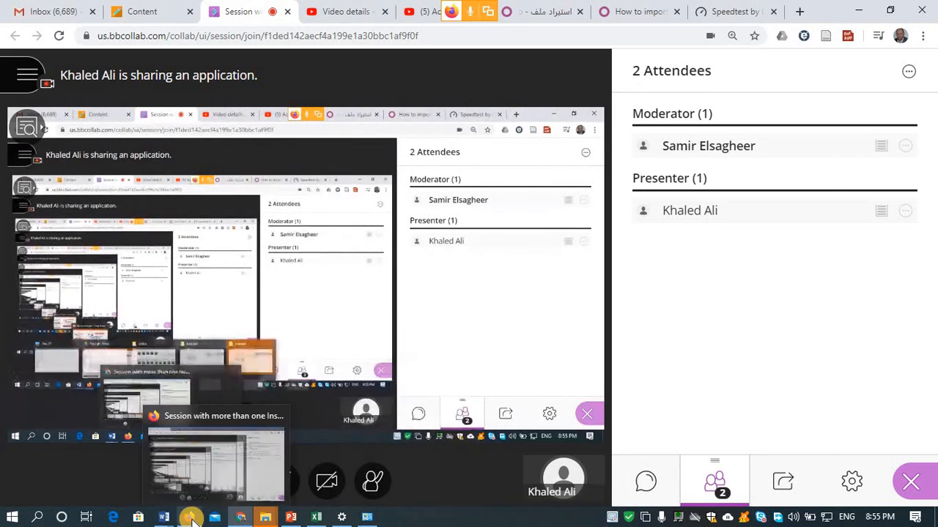
click(216, 465)
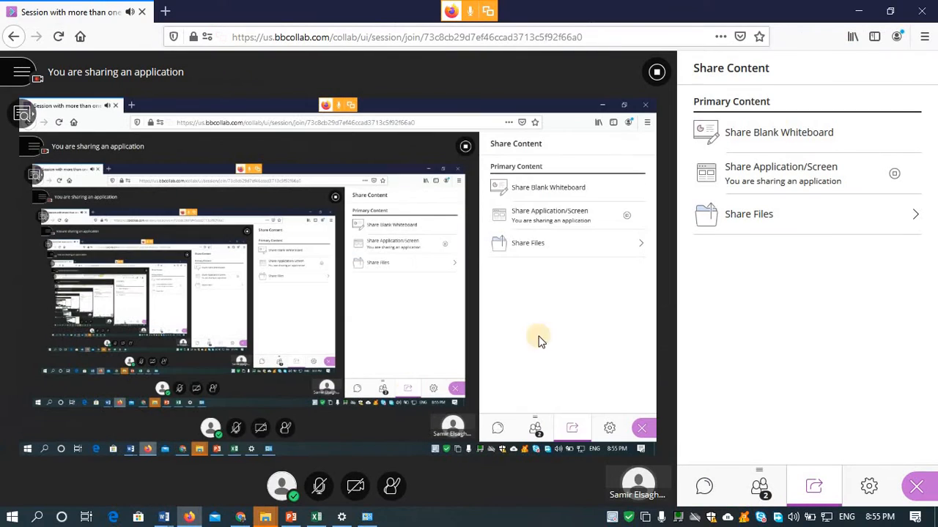
- Share the 'Document3 - Word' window instead, allowing it in the browser prompt
click(797, 171)
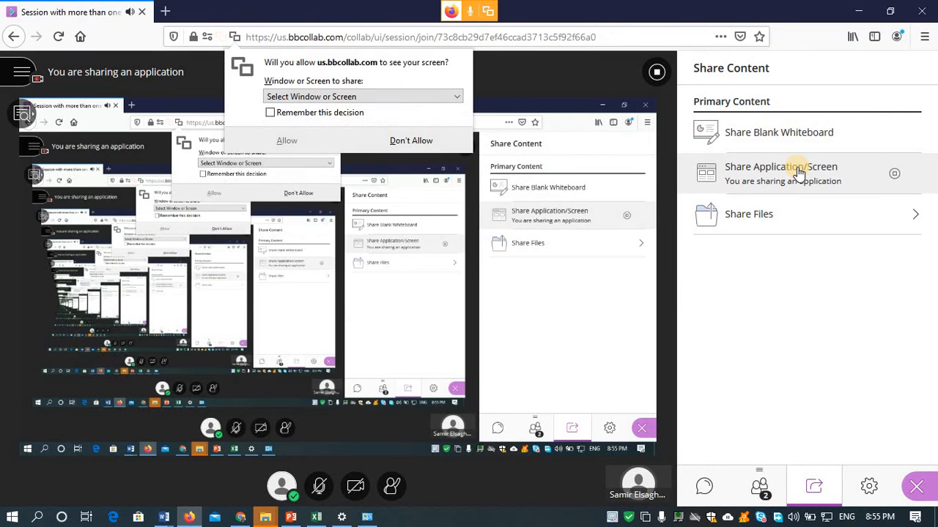
click(430, 99)
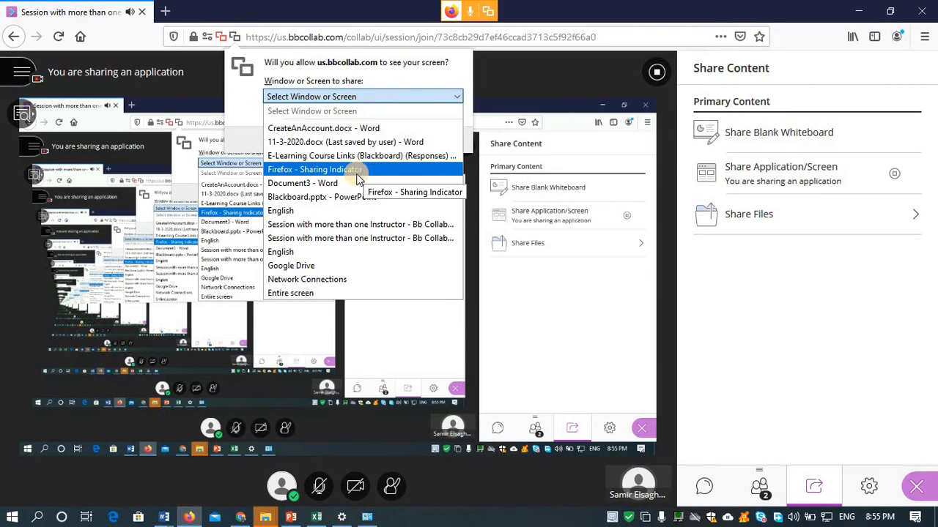
click(344, 183)
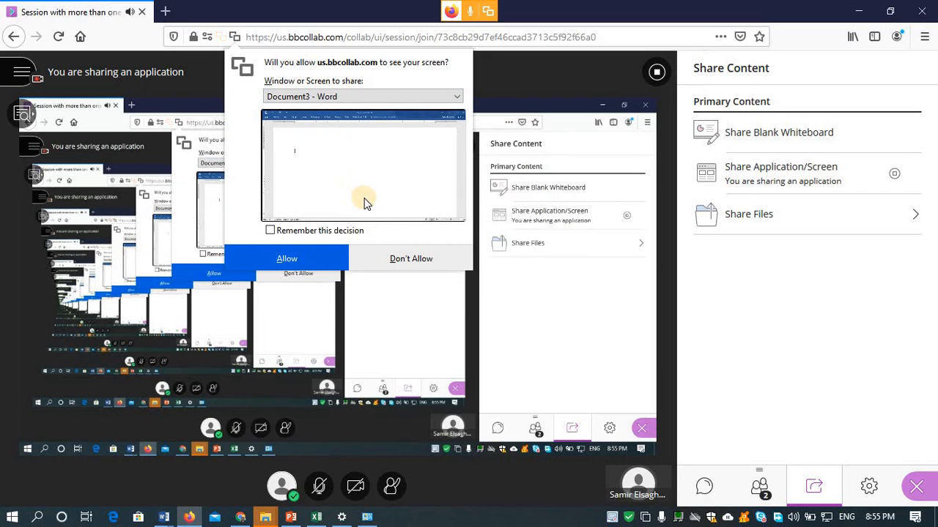
click(304, 254)
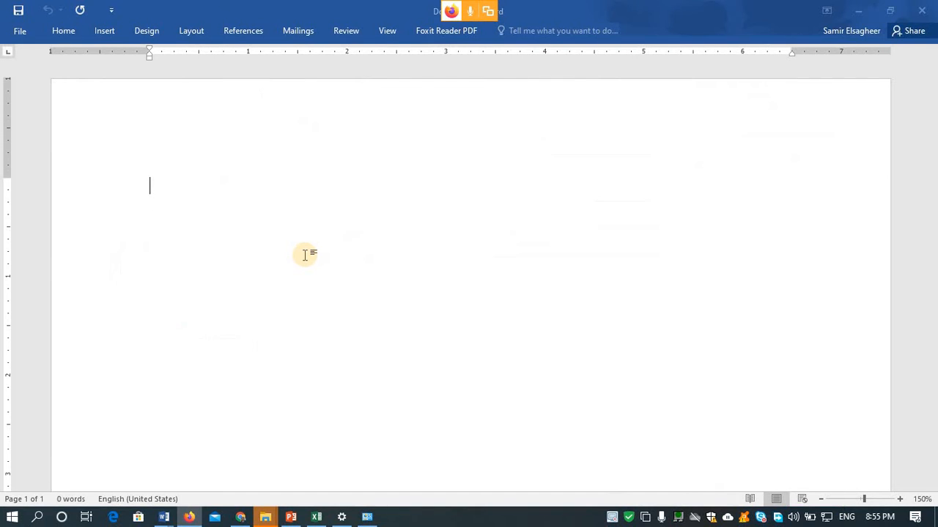
- Type the lines Jgsgjgja, Hgshgsgh and \hghgsgh in the Word document, then return to Collaborate
text(jgsgjgja)
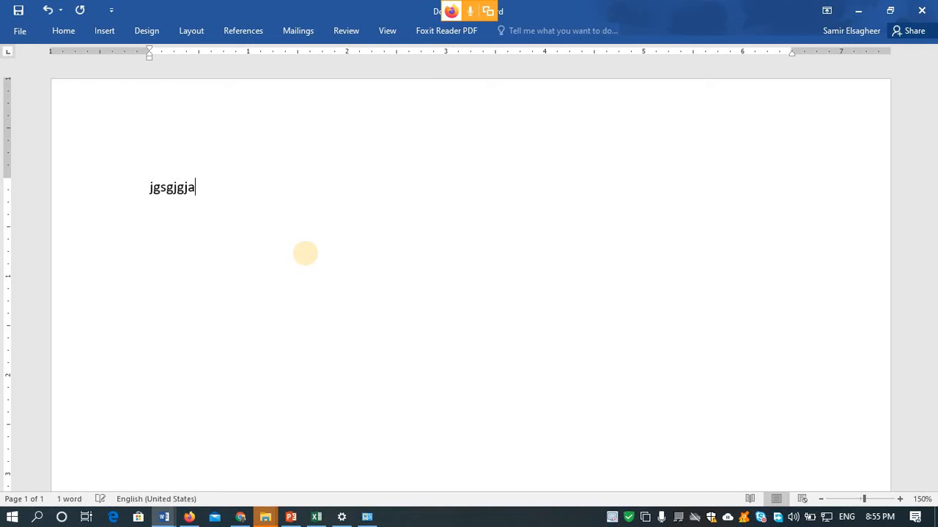
text(hgshgsgh)
key(Return)
text(\)
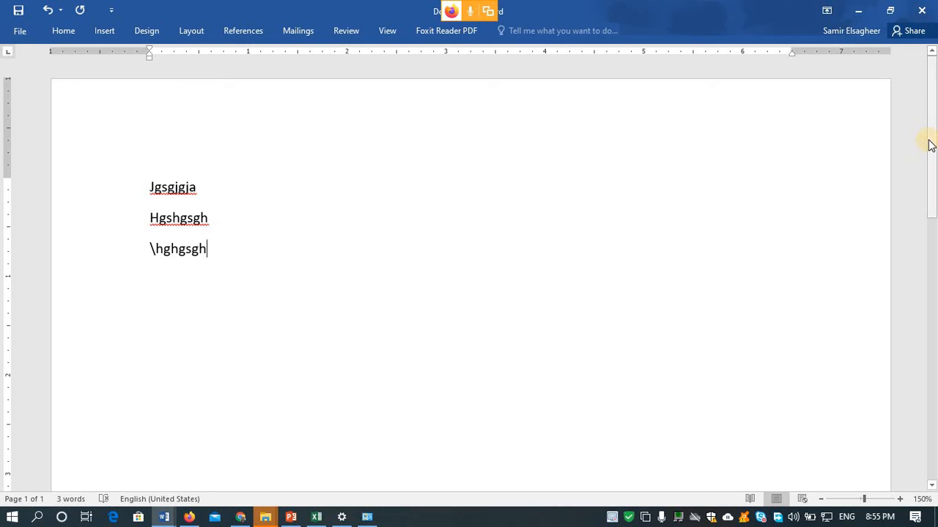
drag(929, 142, 935, 84)
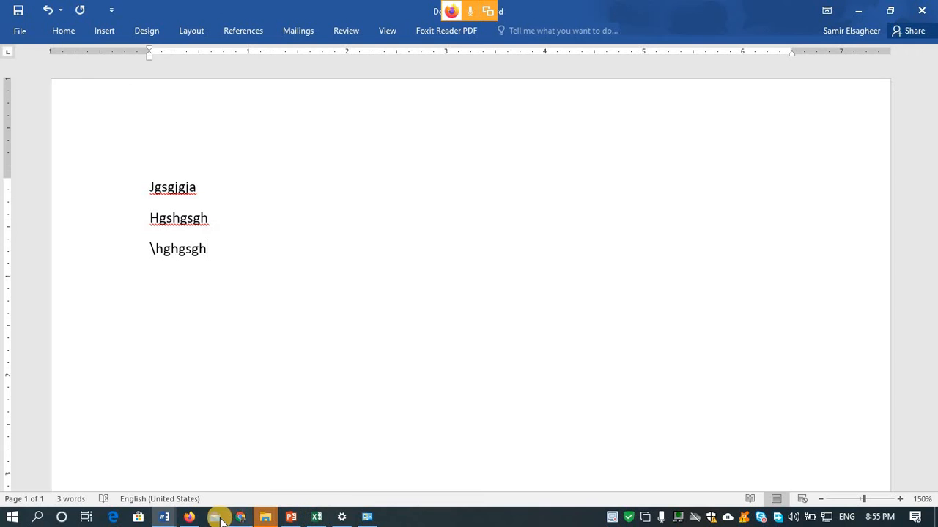
click(249, 520)
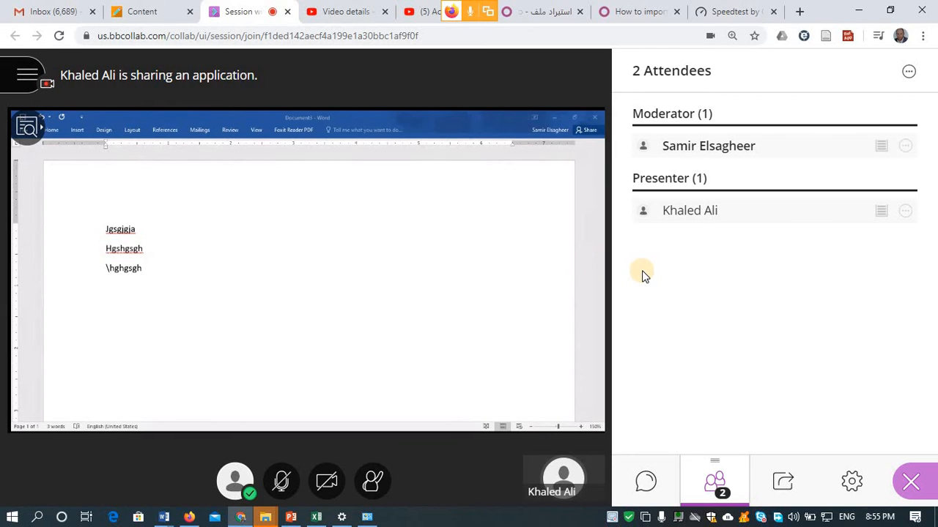
- Change the presenting attendee's role to participant so their application share ends
click(906, 212)
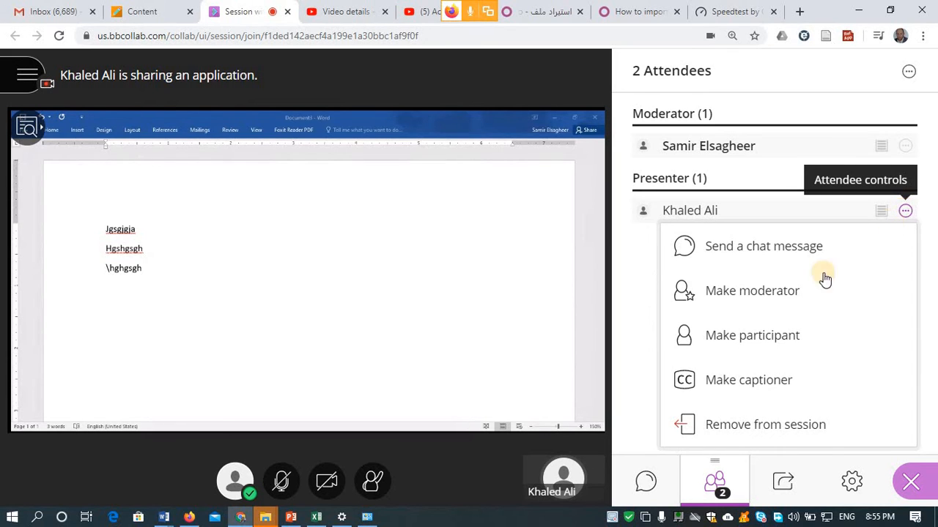
click(768, 346)
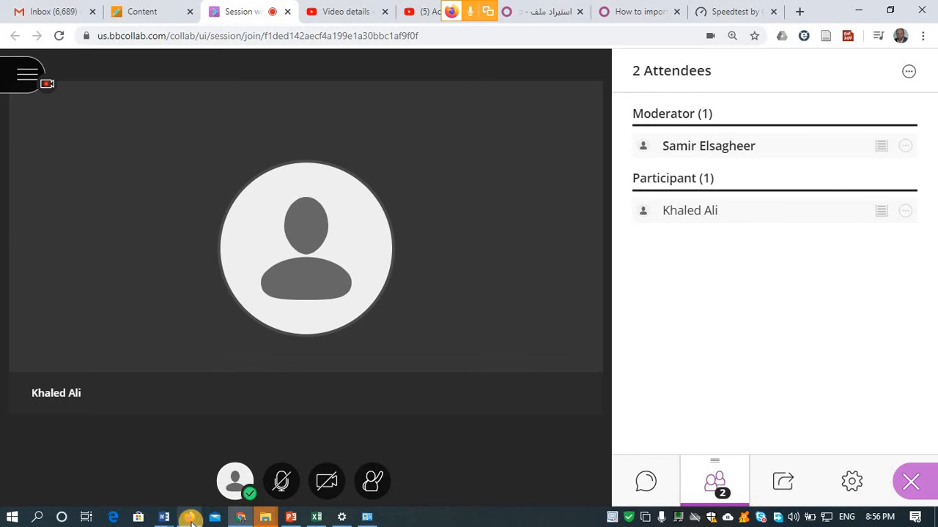
- Paste the session's guest link into a new Firefox tab and join under a new guest name
click(160, 16)
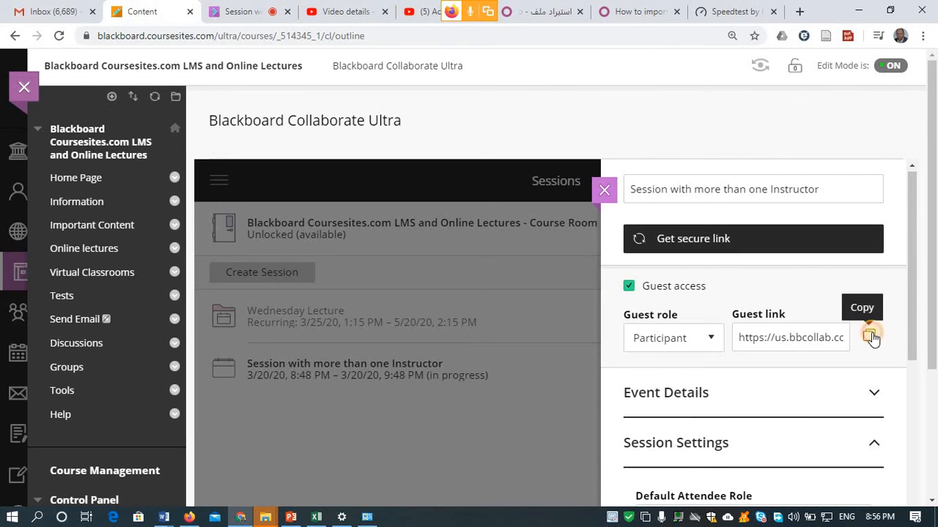
click(189, 517)
click(166, 12)
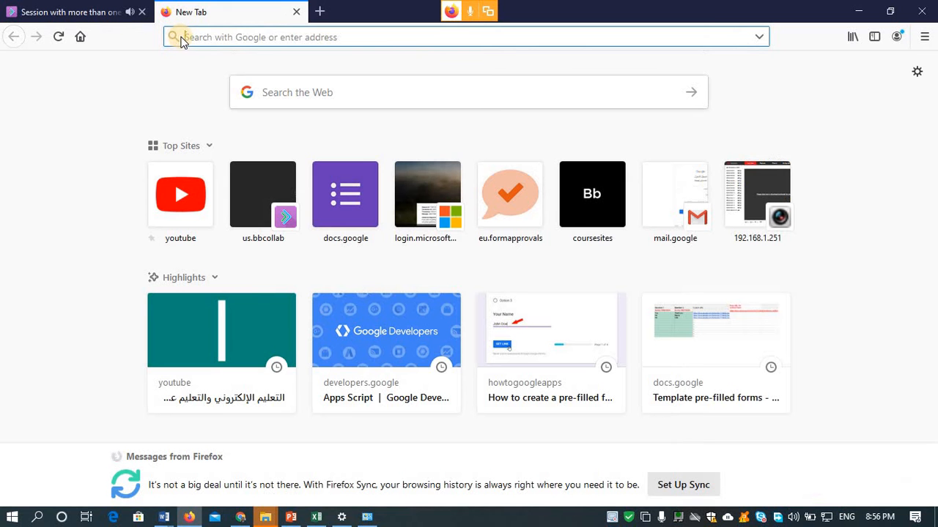
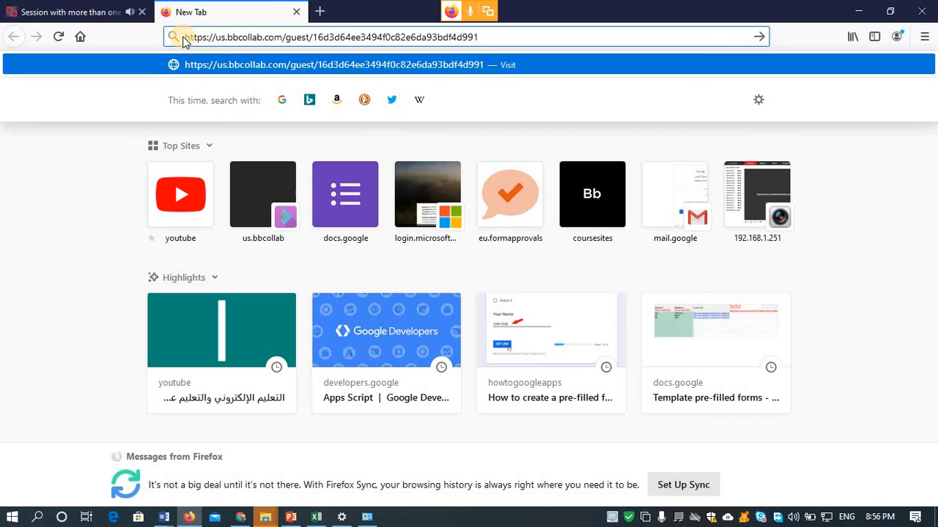
key(Return)
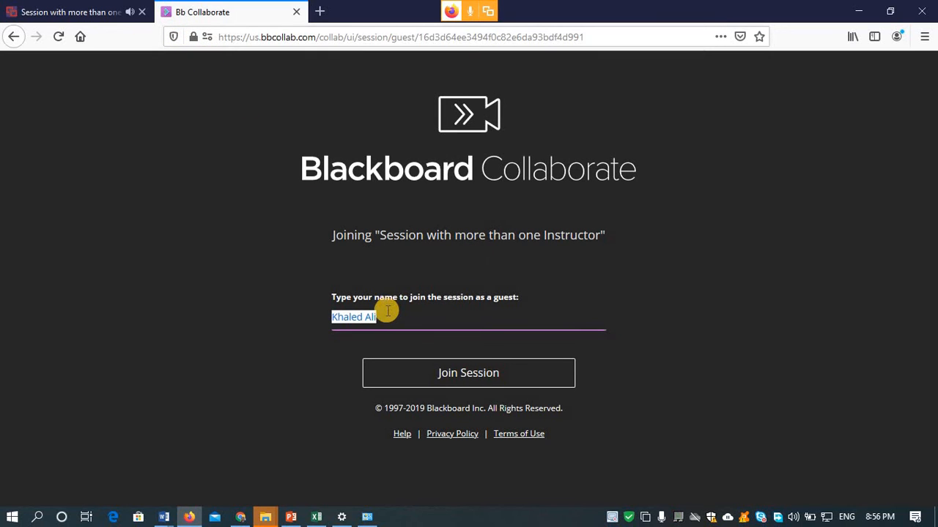
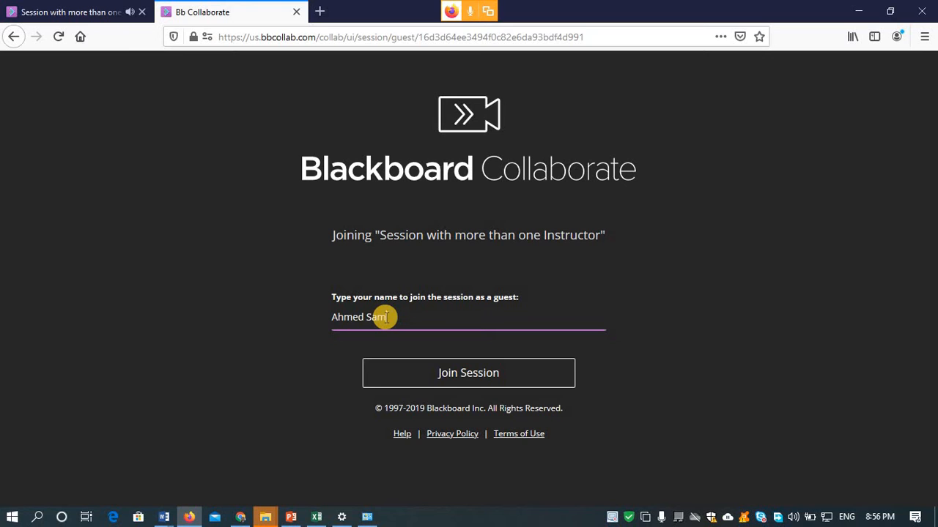
text(i)
click(463, 375)
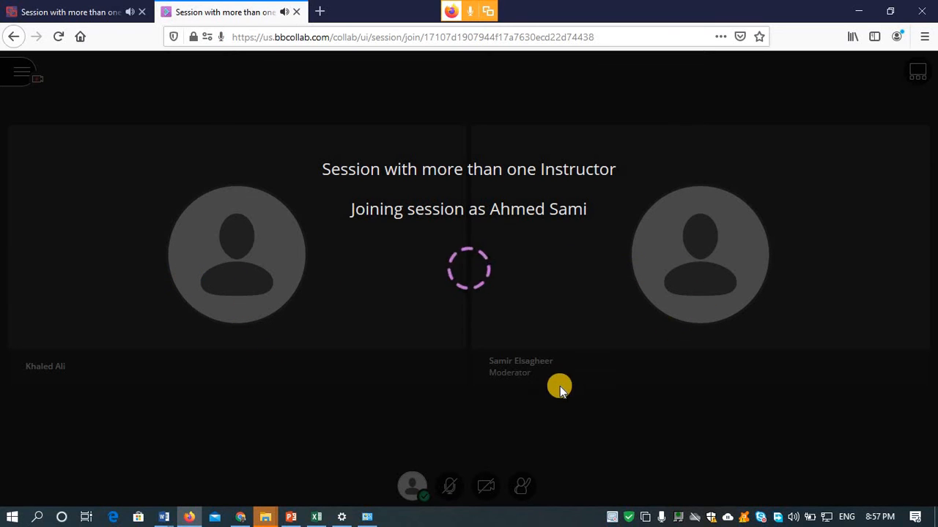
click(99, 18)
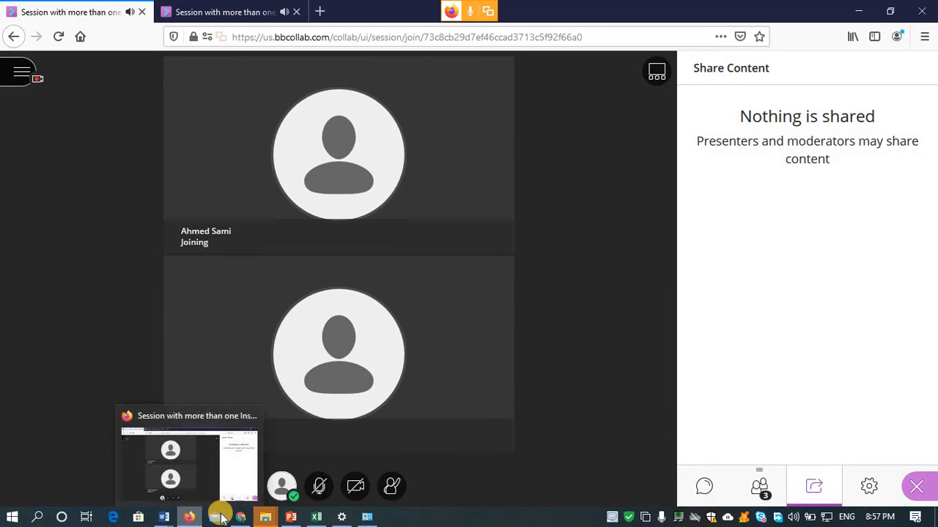
- Make the newly joined guest a captioner from the moderator's attendee list, then view their Firefox session
click(240, 517)
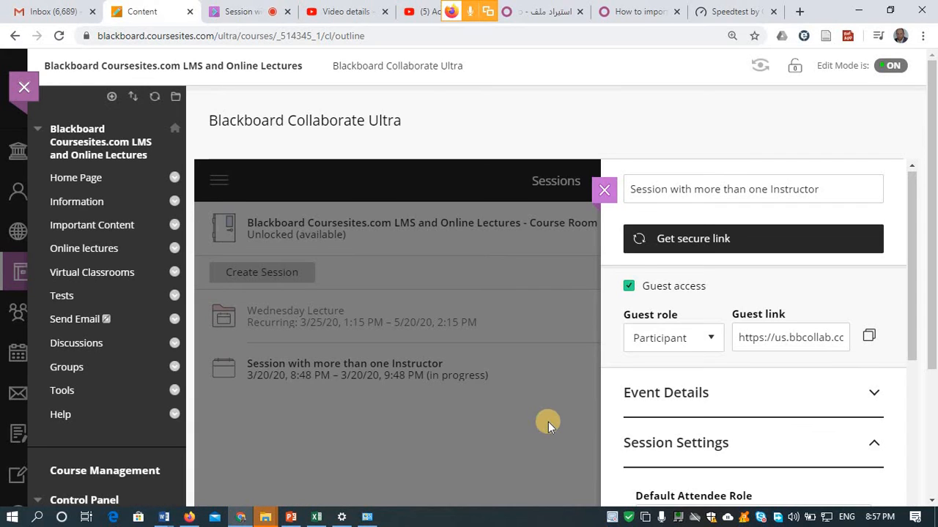
click(253, 11)
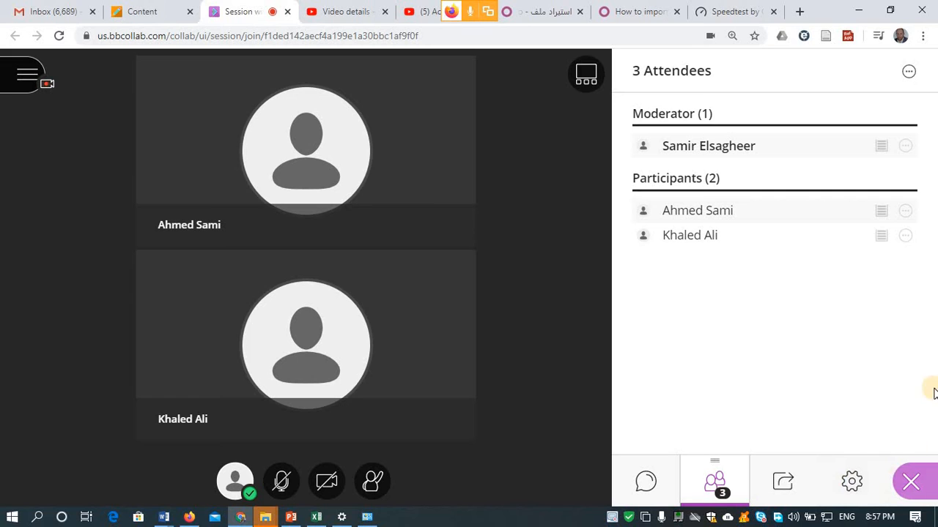
click(908, 72)
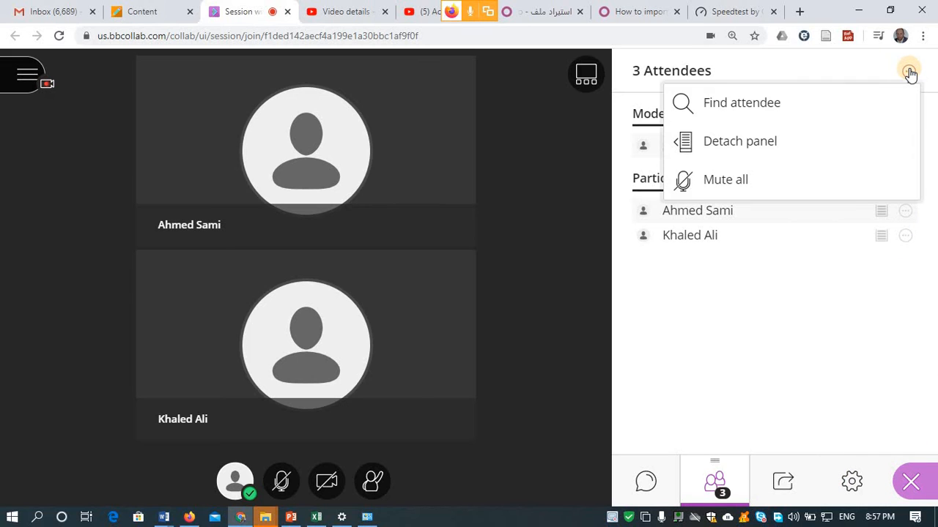
click(790, 335)
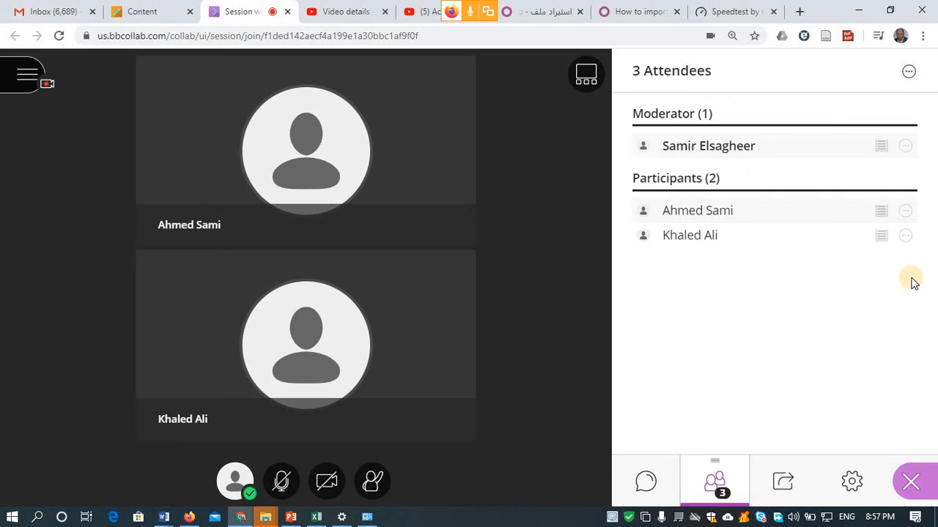
click(905, 213)
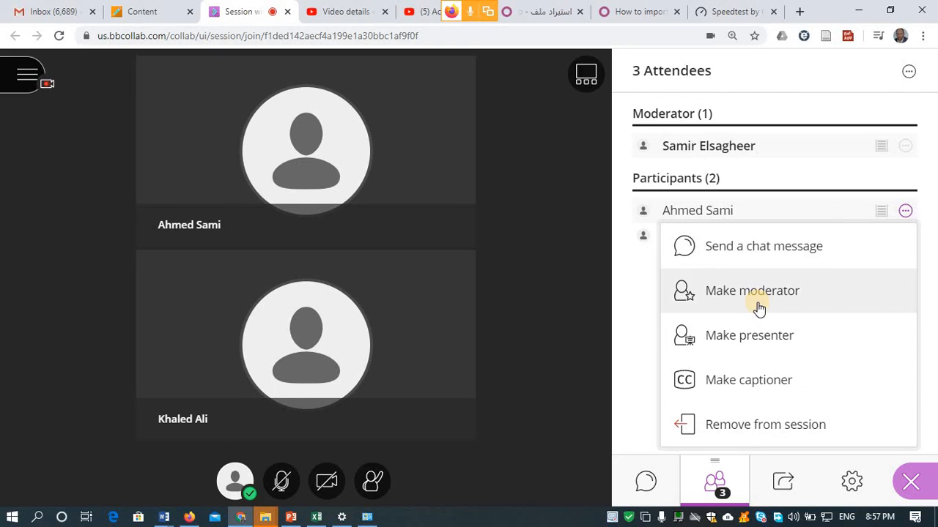
click(744, 385)
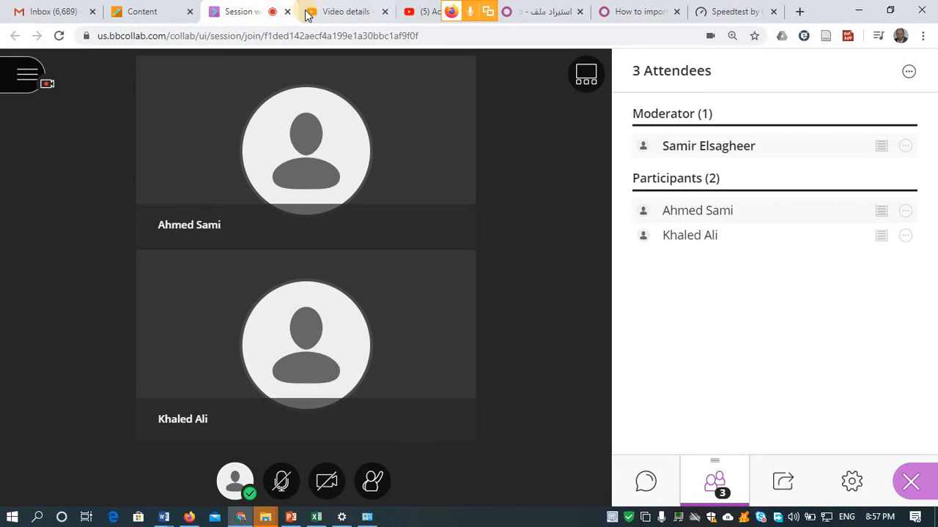
click(189, 516)
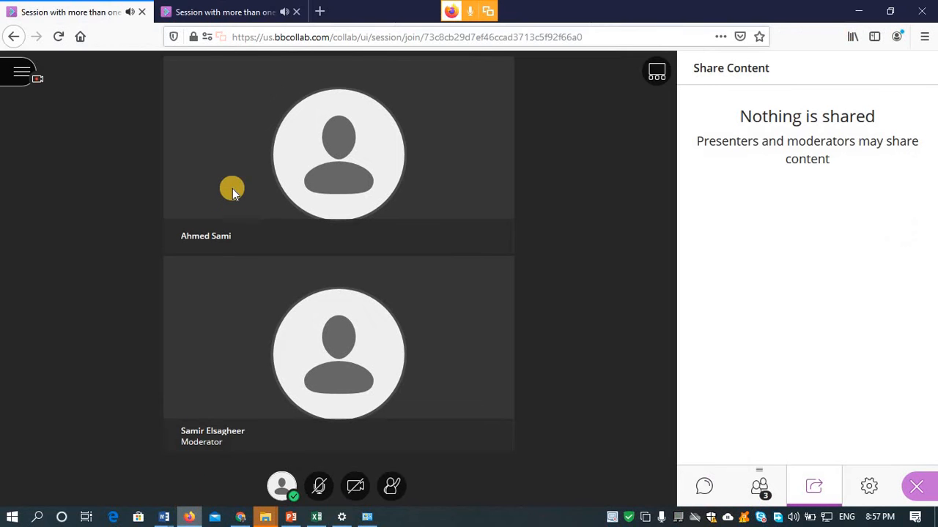
click(225, 13)
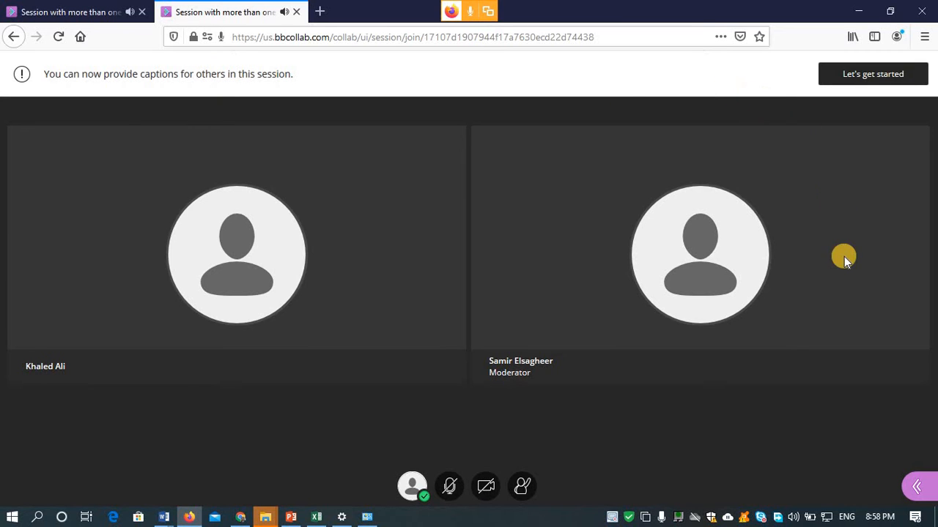
- Accept the captioning invitation with Let's get started, recovering the session page after an accidental back navigation
click(887, 78)
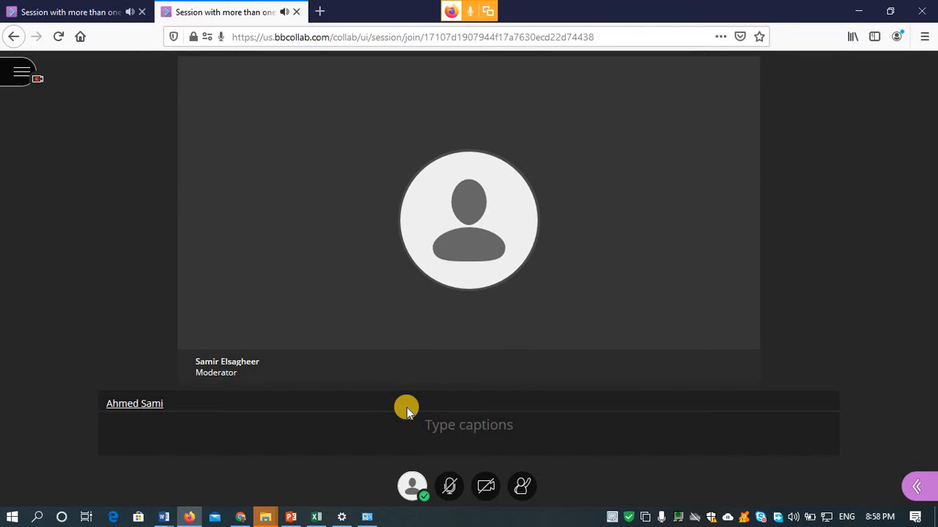
key(BackSpace)
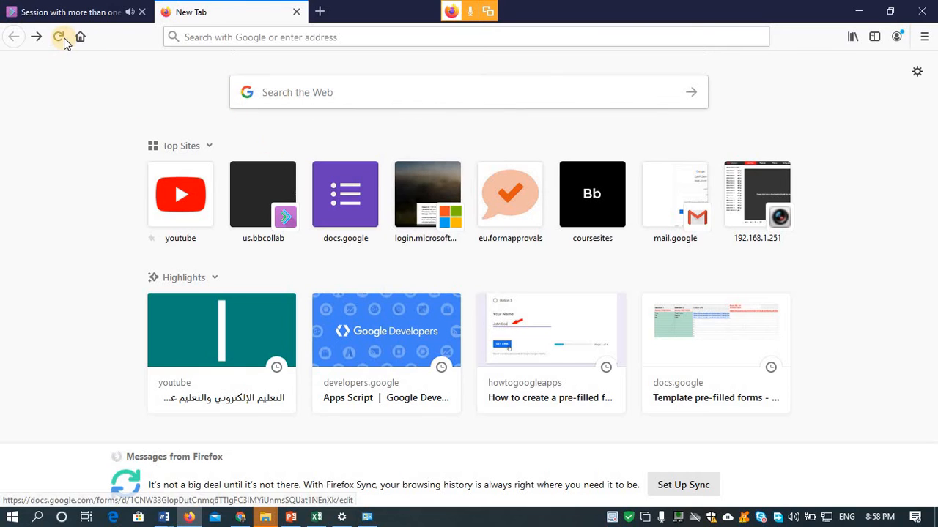
click(37, 37)
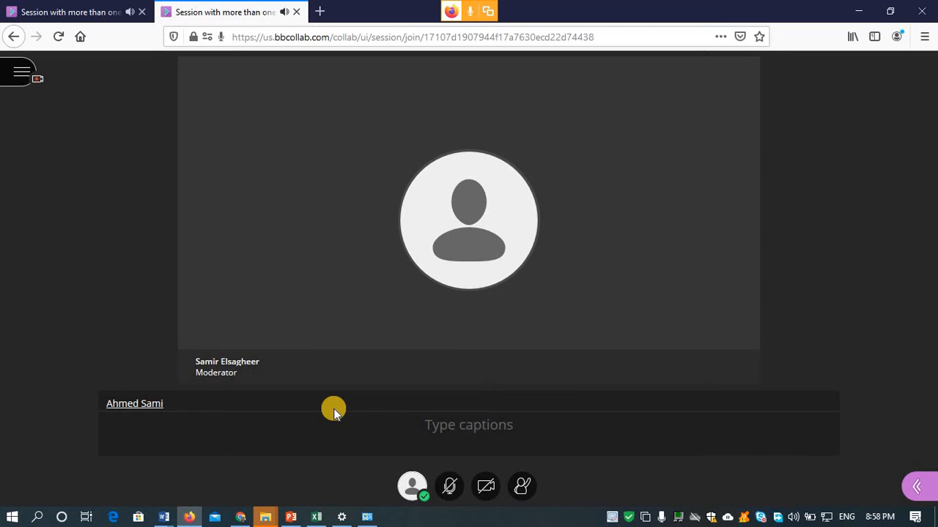
- Enter the caption 'This is important notice.' in the Type captions box, correcting 'file' to 'notice.'
click(433, 443)
text(This is)
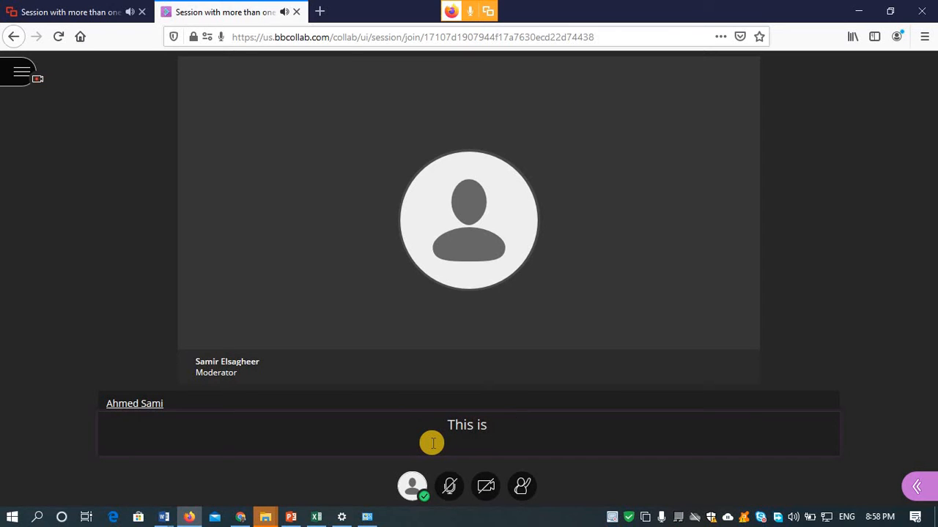
text( important )
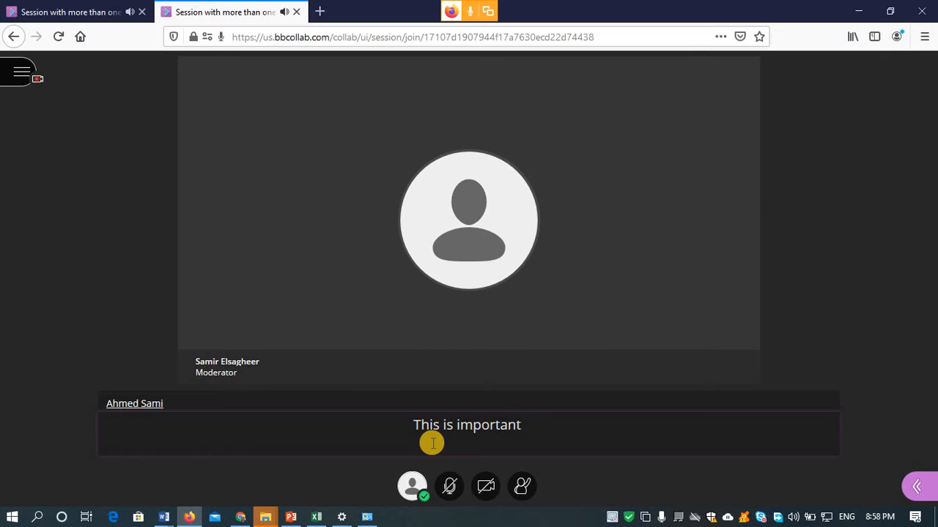
text(file)
key(BackSpace)
key(BackSpace)
key(BackSpace)
key(BackSpace)
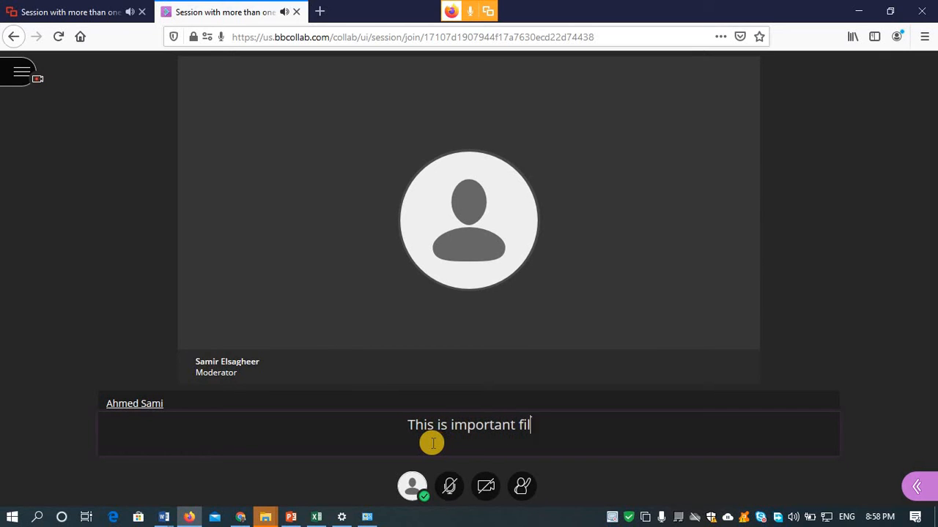
text(no)
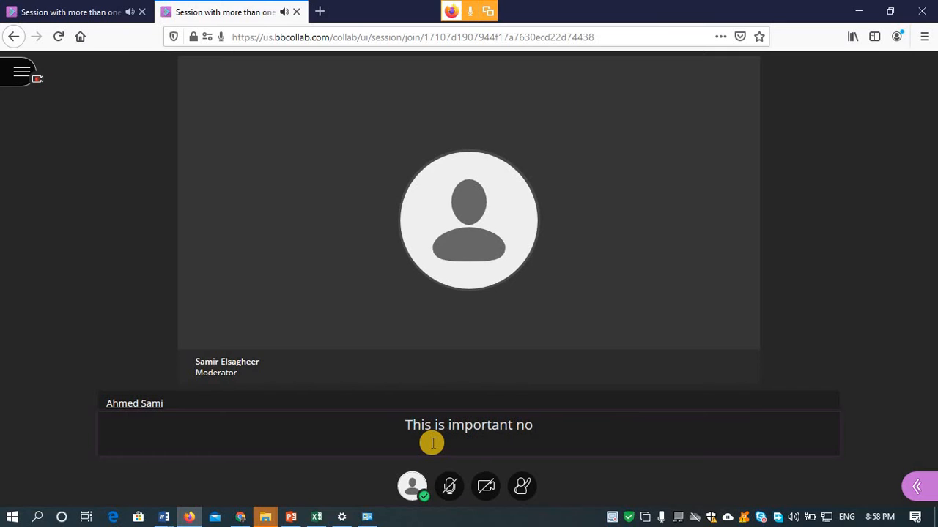
text(tice.)
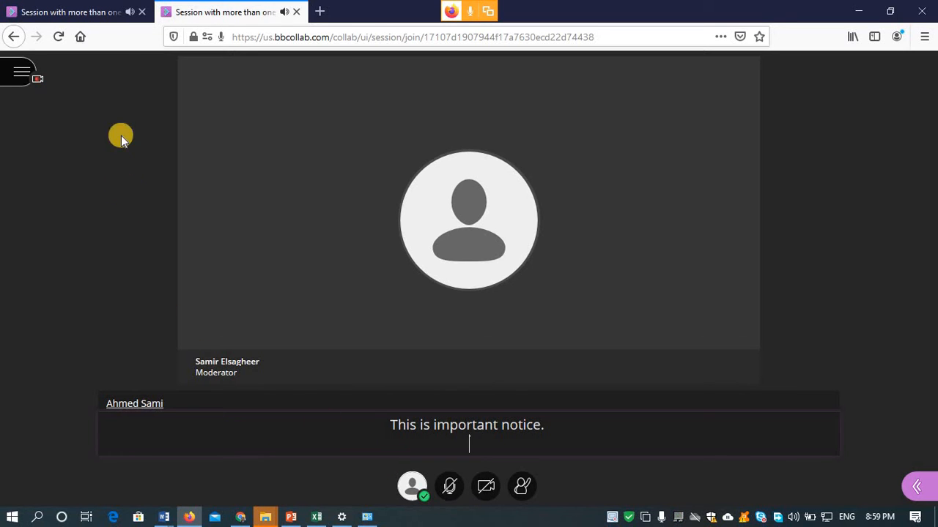
click(79, 11)
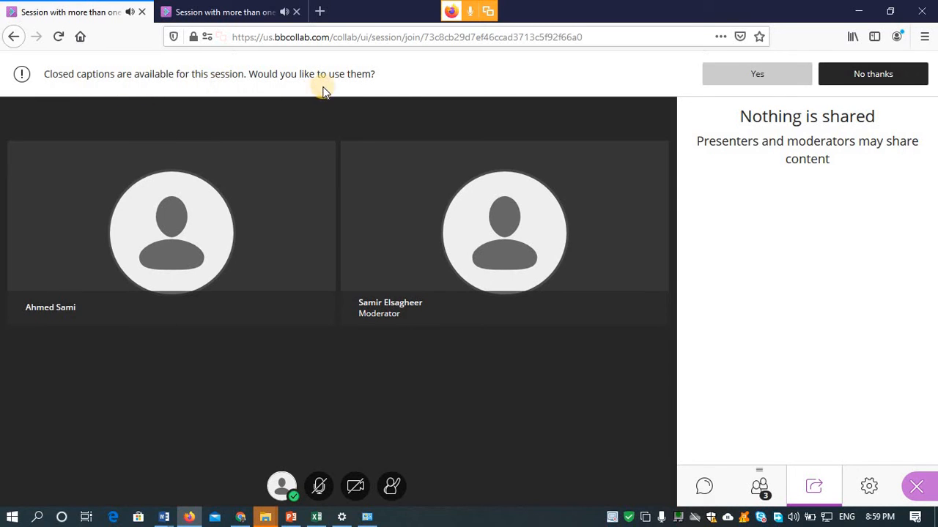
- Turn on closed captions for the other attendee, leaving the caption text size at Normal
click(740, 75)
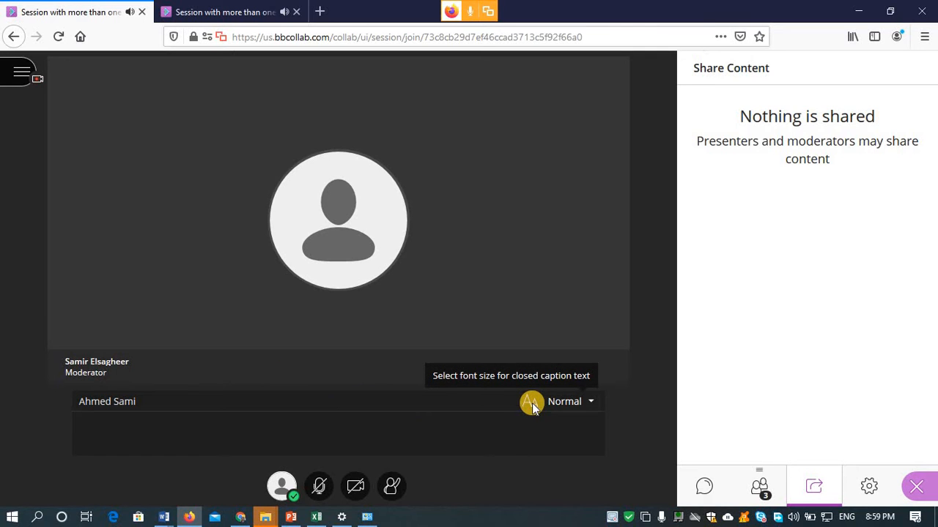
click(591, 401)
click(377, 423)
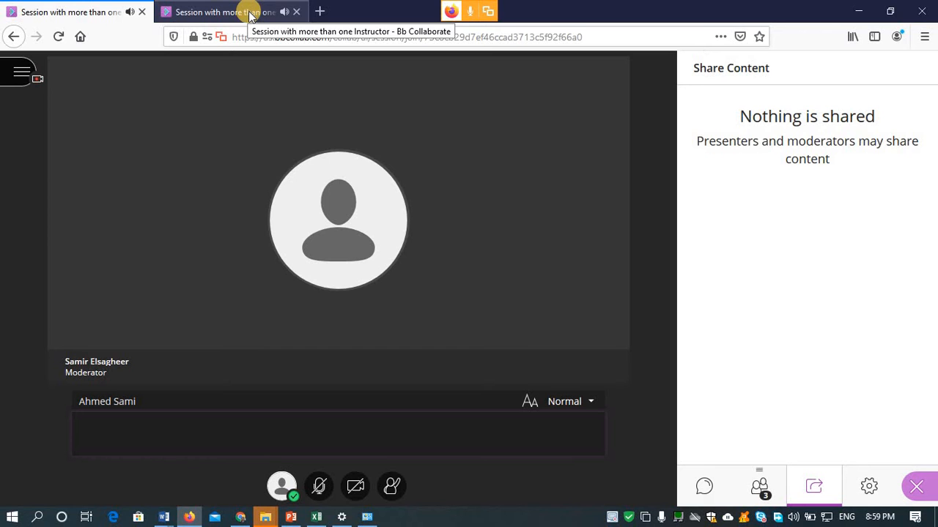
- Accept closed captions in the participant's Chrome session, then close and reopen the side panel's attendee list
click(241, 516)
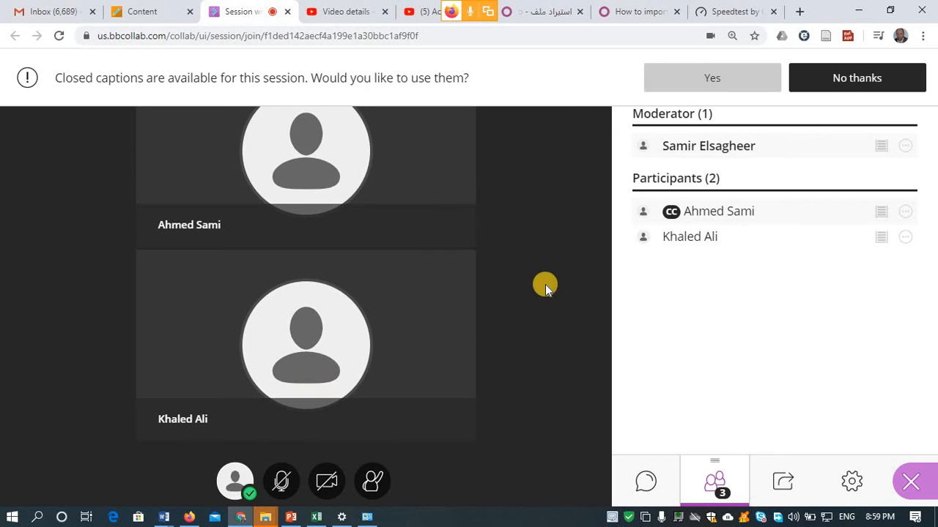
click(707, 80)
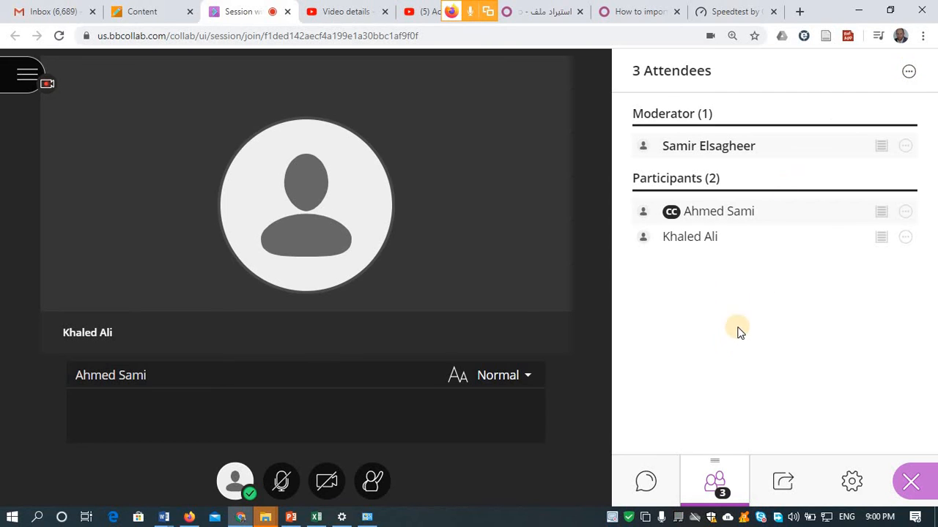
click(912, 482)
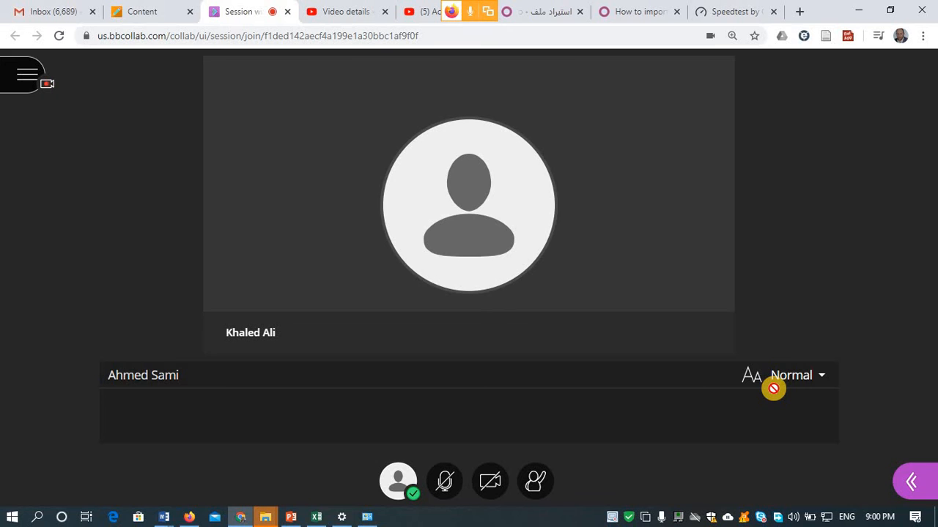
click(911, 480)
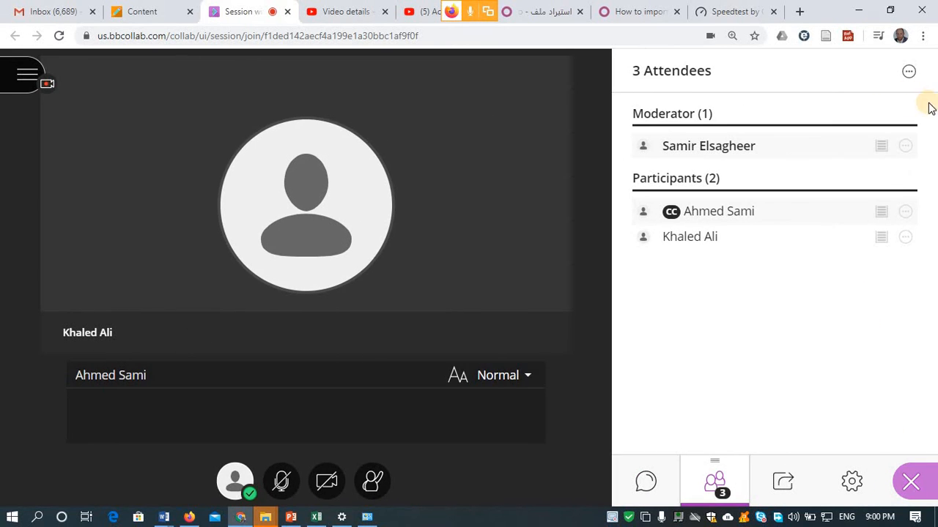
- Detach the 3-attendee list into a floating panel using Detach panel, then close the side panel
click(909, 71)
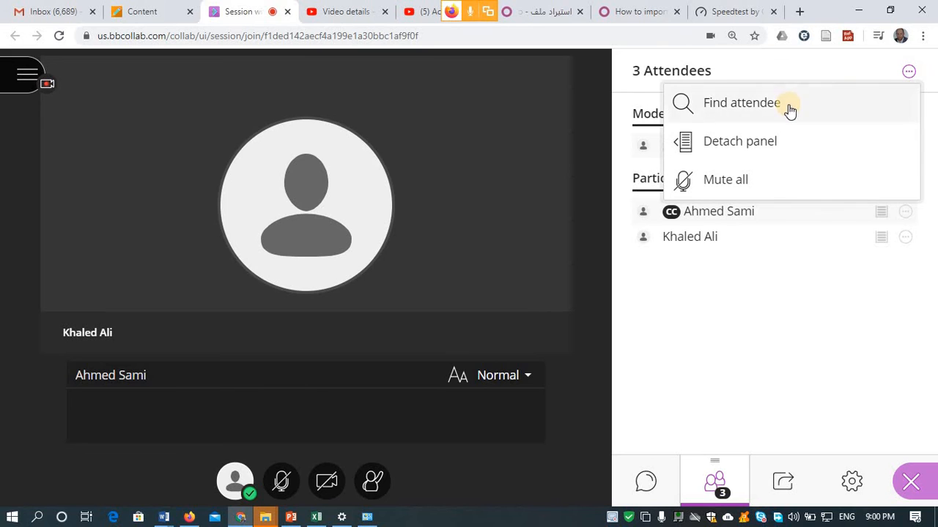
click(749, 143)
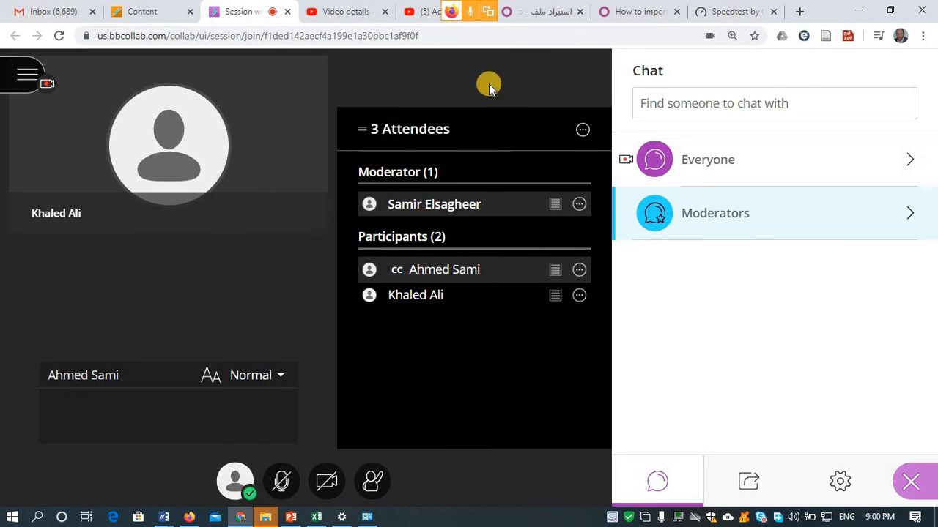
click(913, 487)
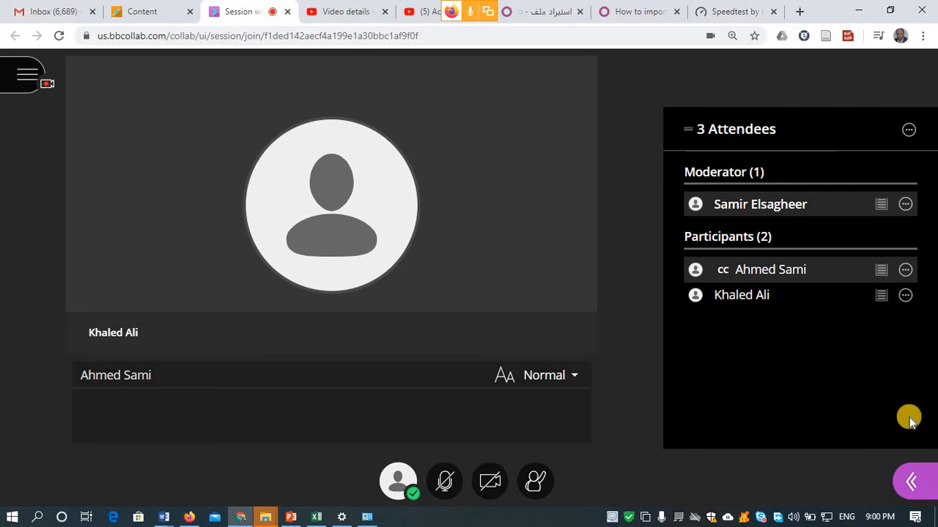
- Remove the participant's captioner role, then switch the stage to group layout and back to follow-the-speaker
click(905, 271)
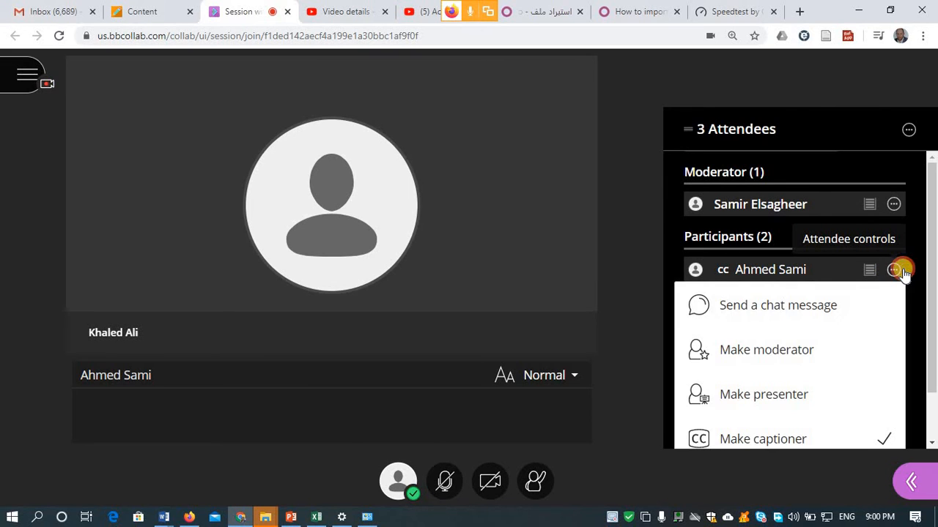
click(806, 441)
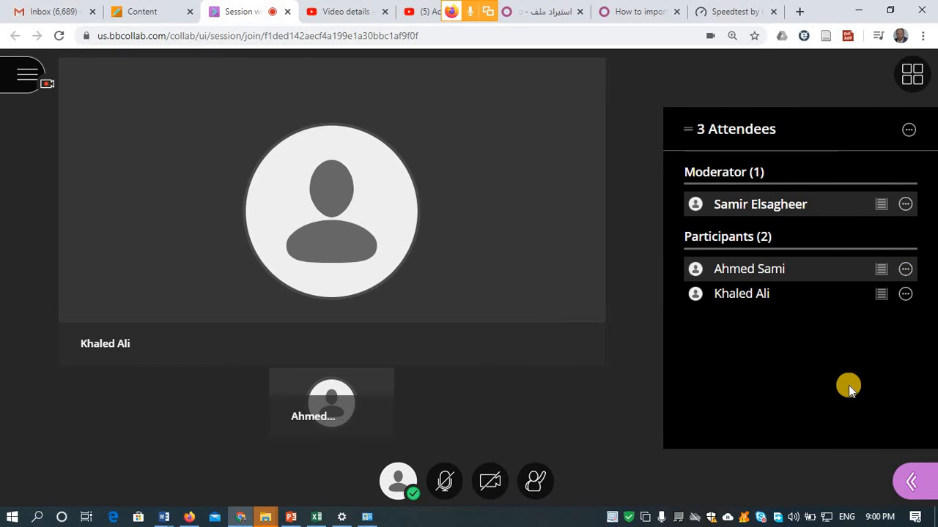
click(912, 74)
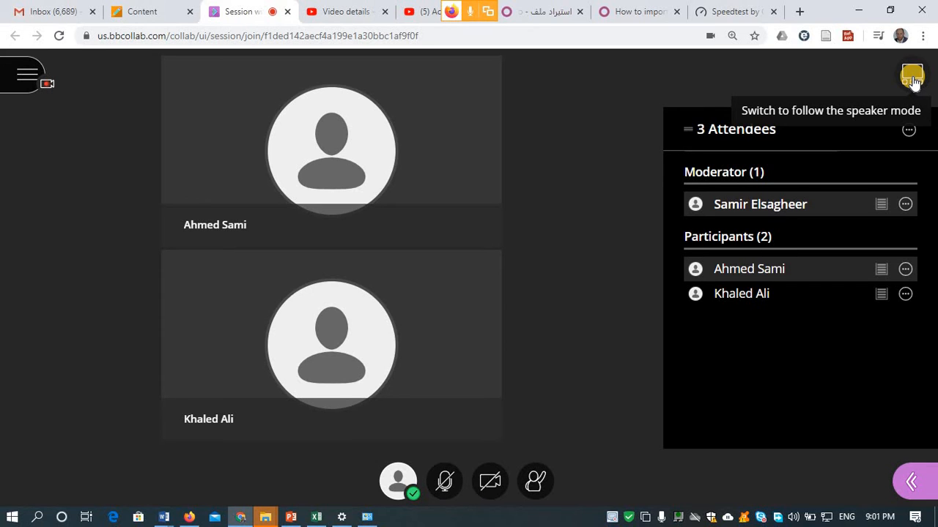
click(912, 81)
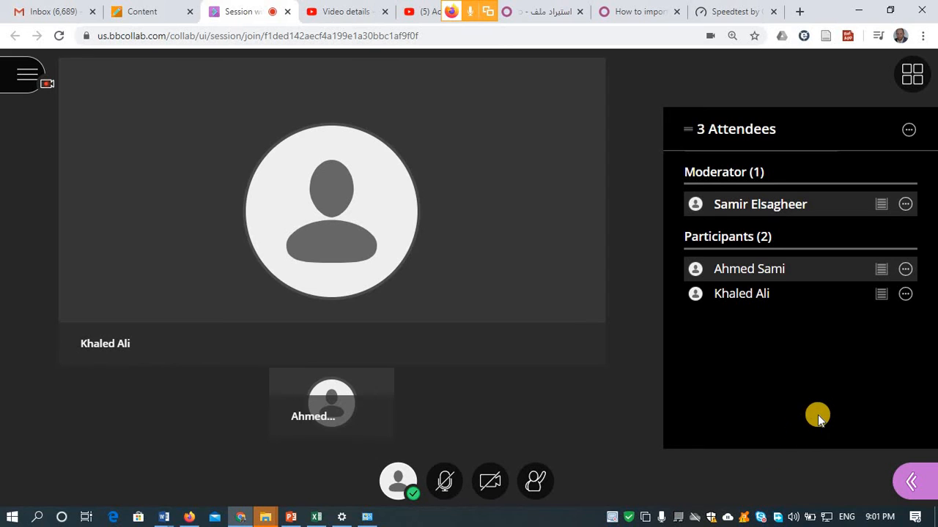
- Merge the floating attendee list back into the Collaborate side panel via More options > Merge panel
click(908, 132)
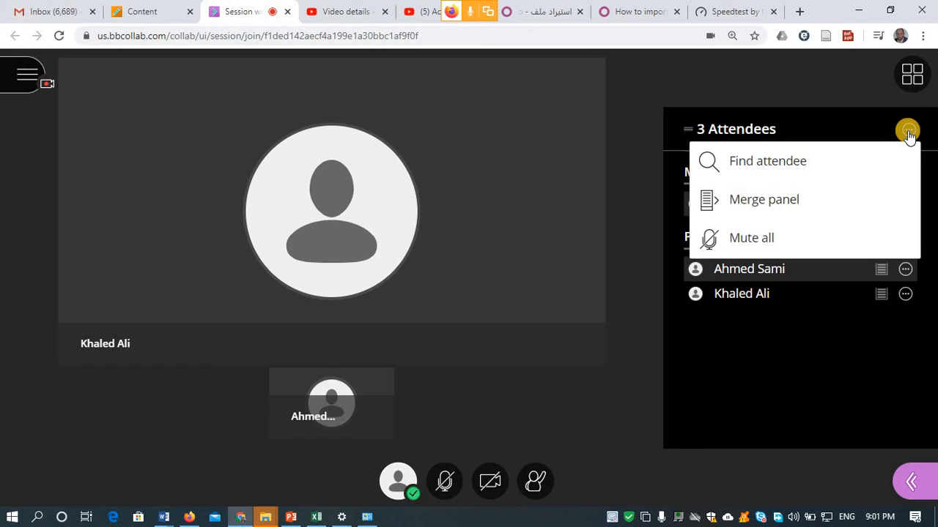
click(752, 249)
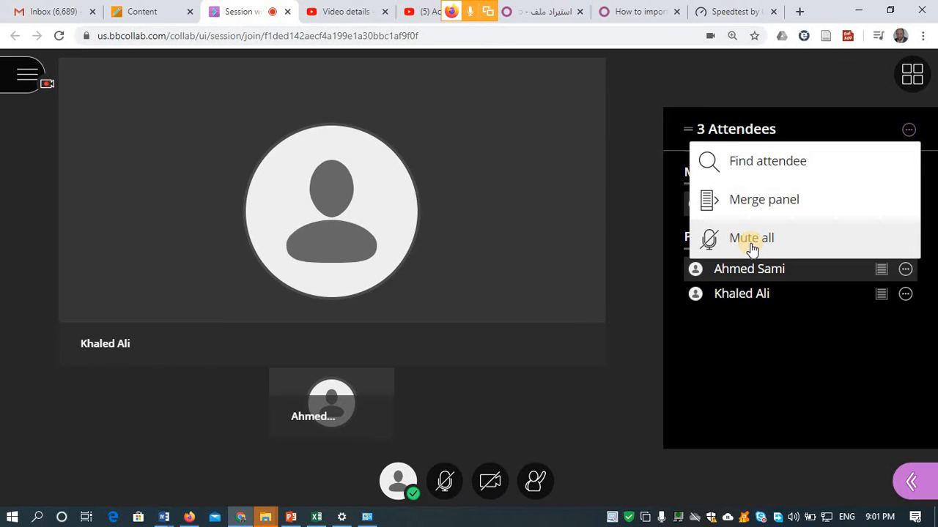
click(759, 350)
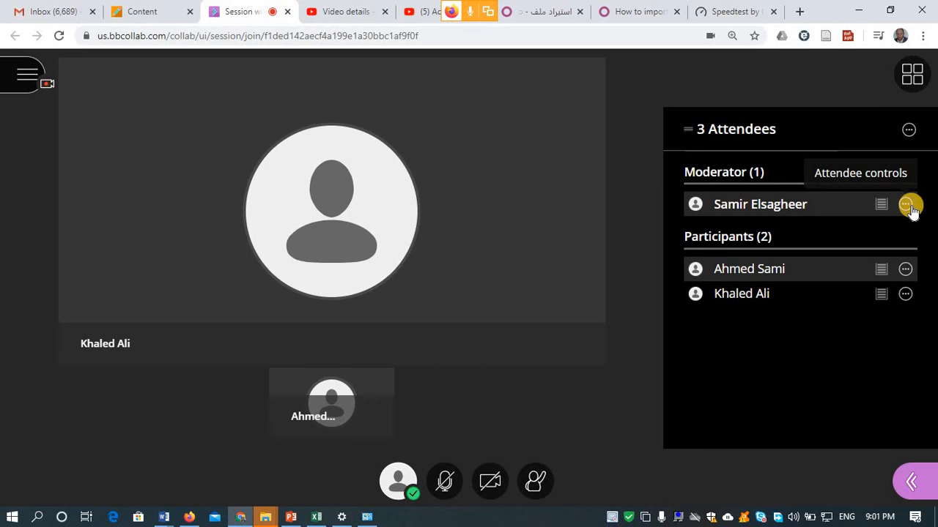
click(907, 133)
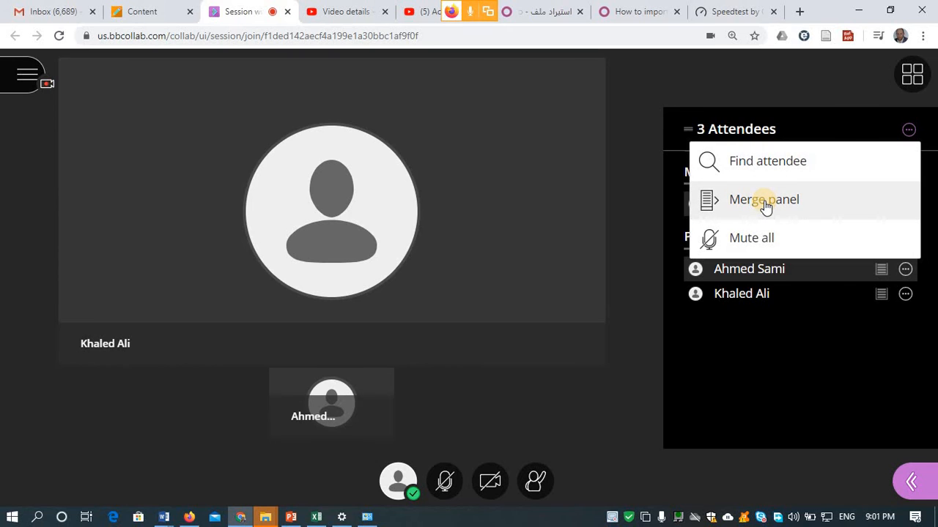
click(677, 66)
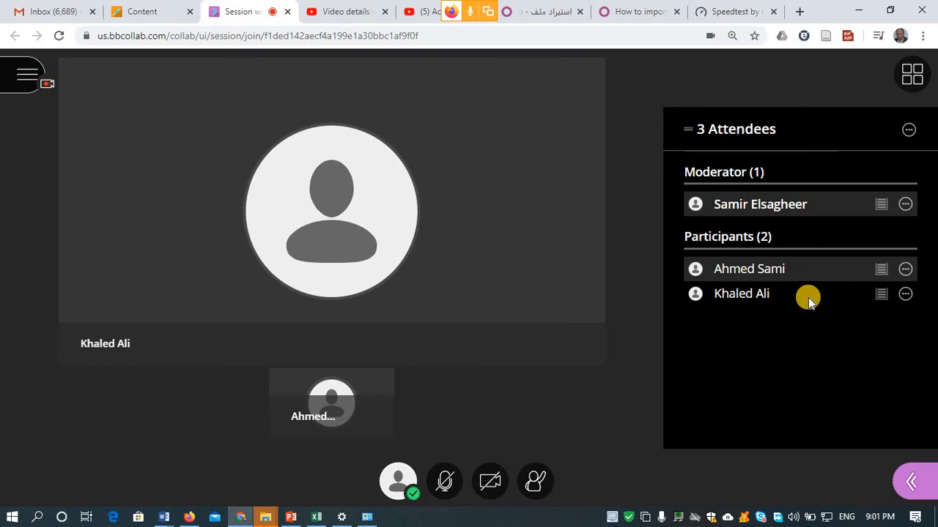
click(911, 482)
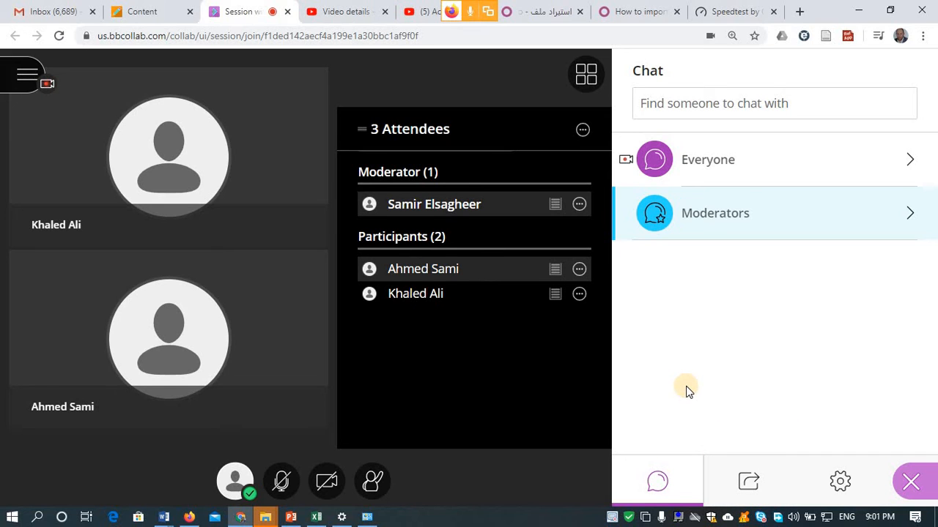
click(581, 128)
click(475, 208)
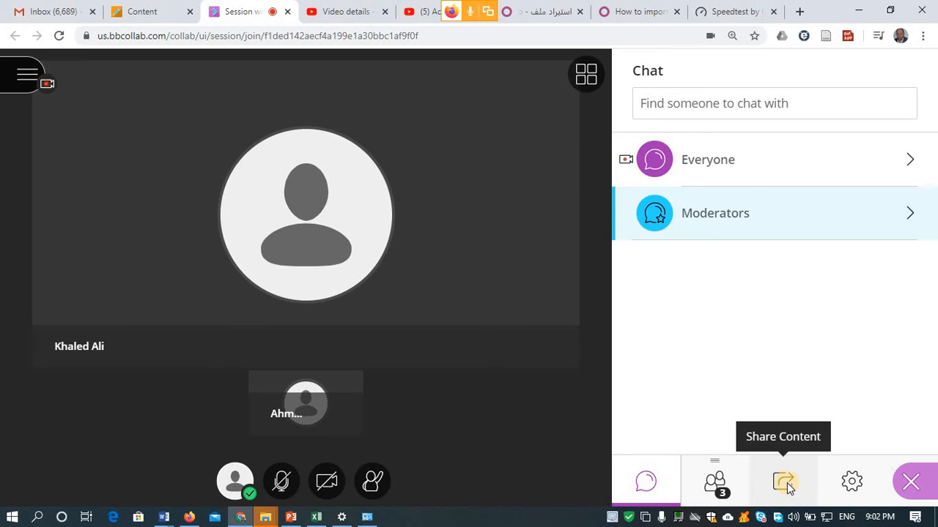
- Show the attendee list in the side panel, then bring up the Share Content options
click(710, 482)
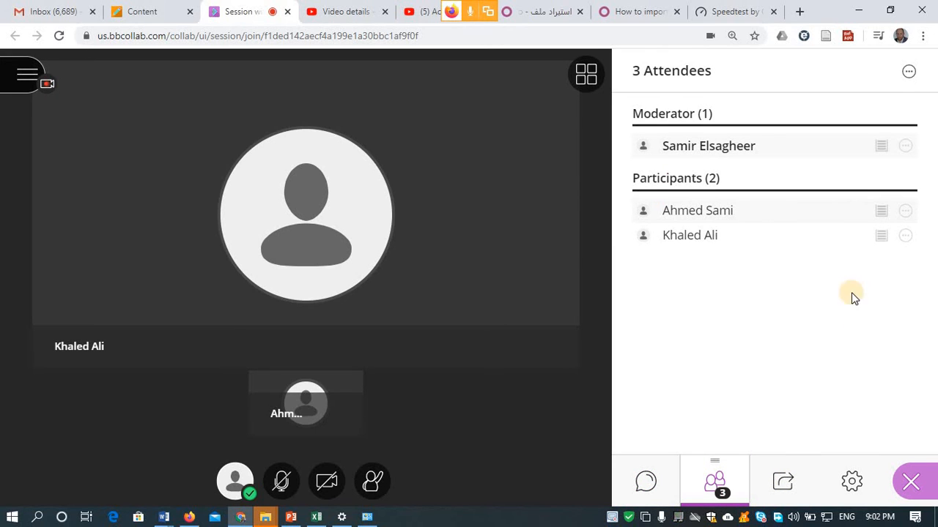
click(909, 73)
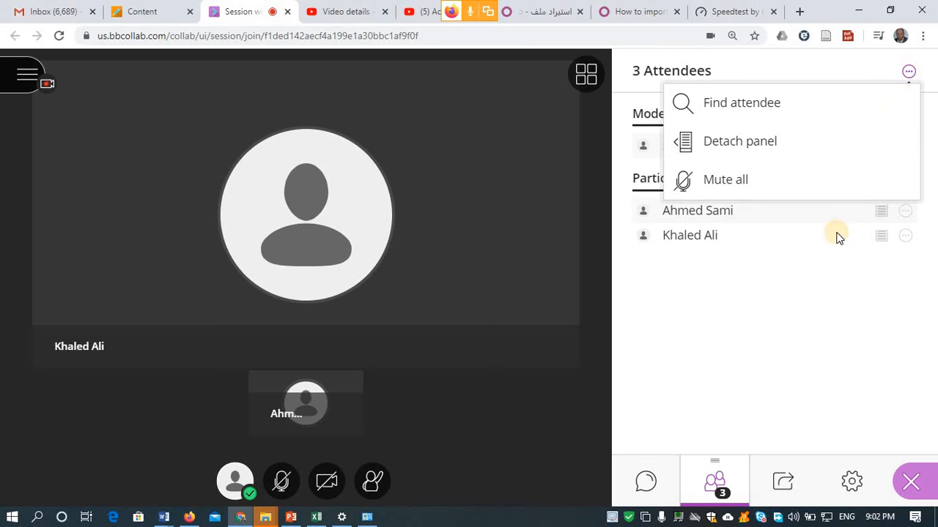
click(809, 300)
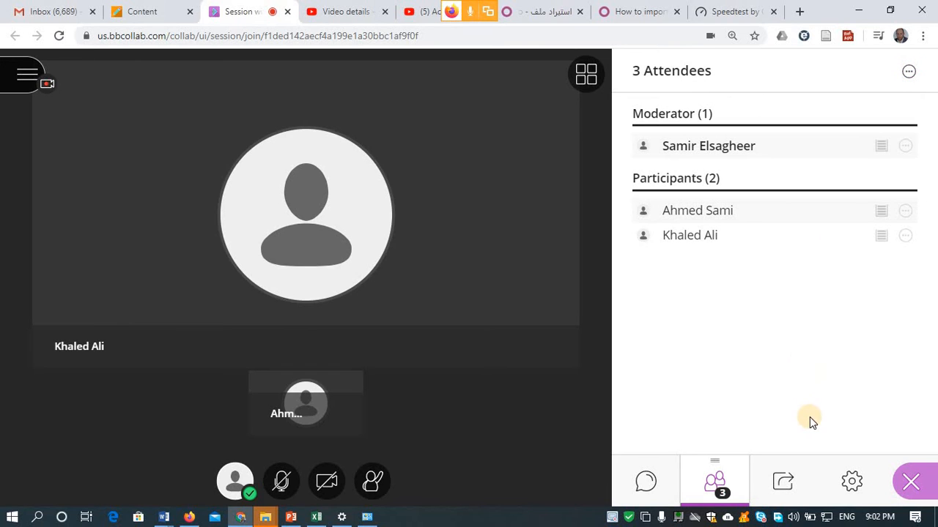
click(793, 484)
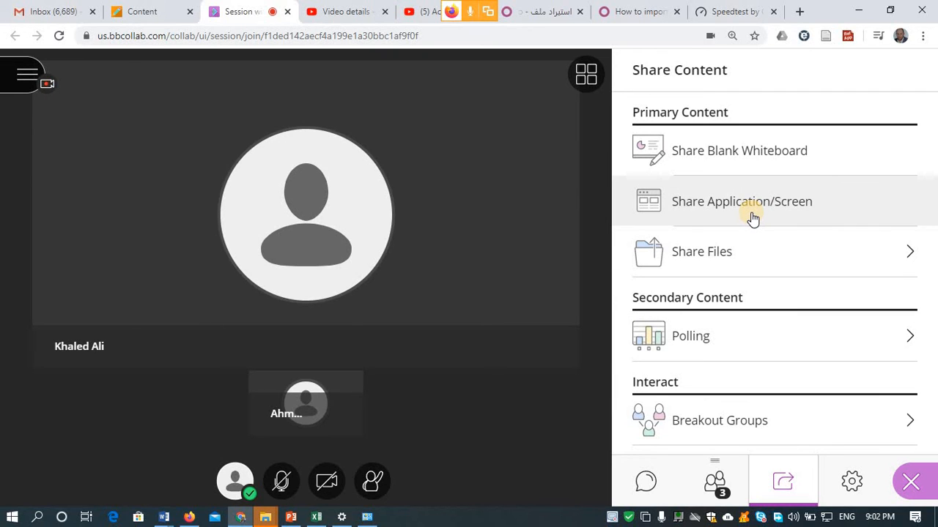
- Add Blackboard.pptx from the E-Learning folder to the Share Files list
click(737, 251)
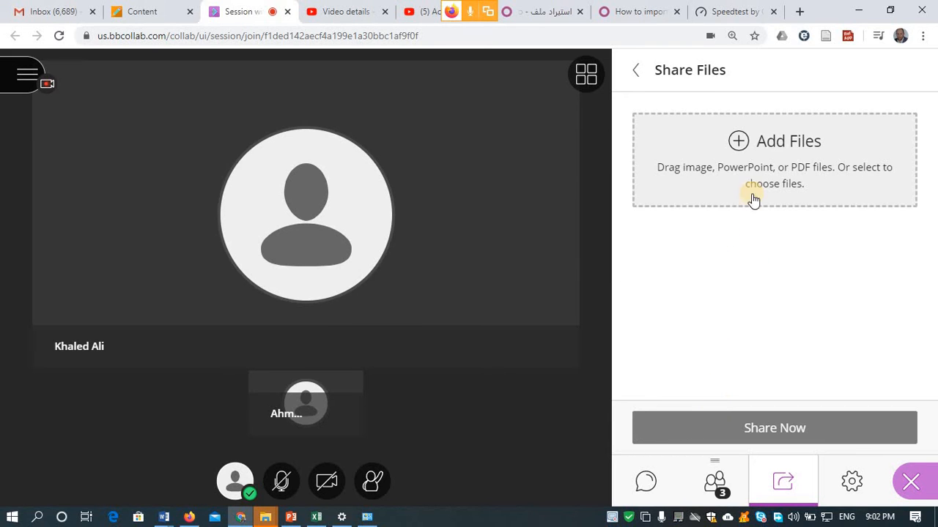
click(737, 137)
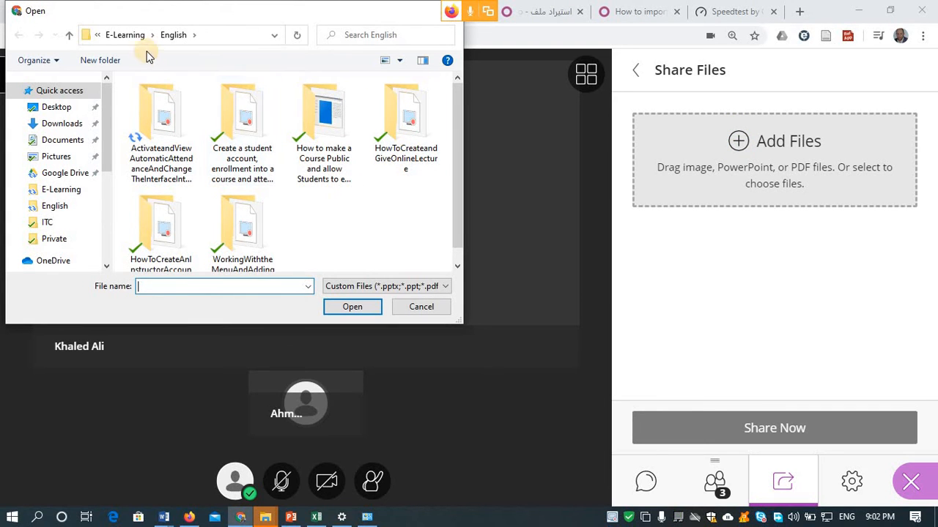
click(127, 38)
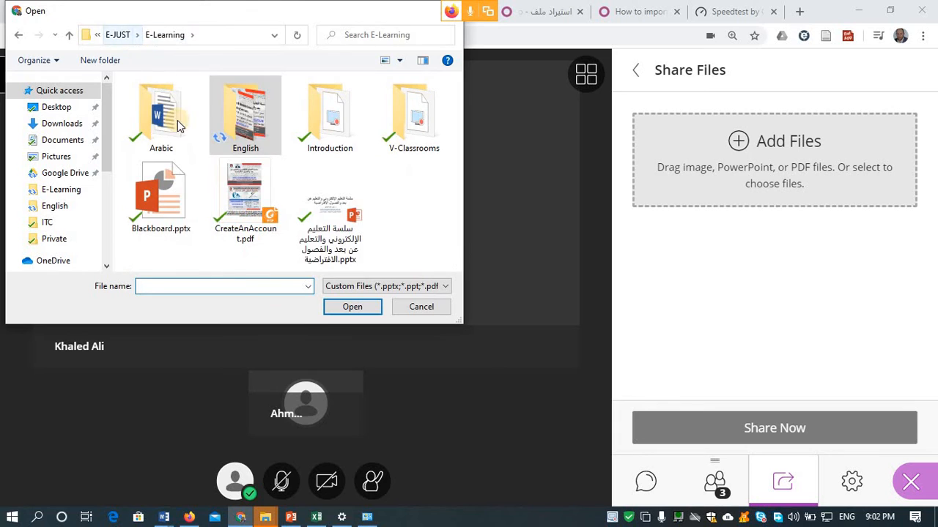
double_click(156, 206)
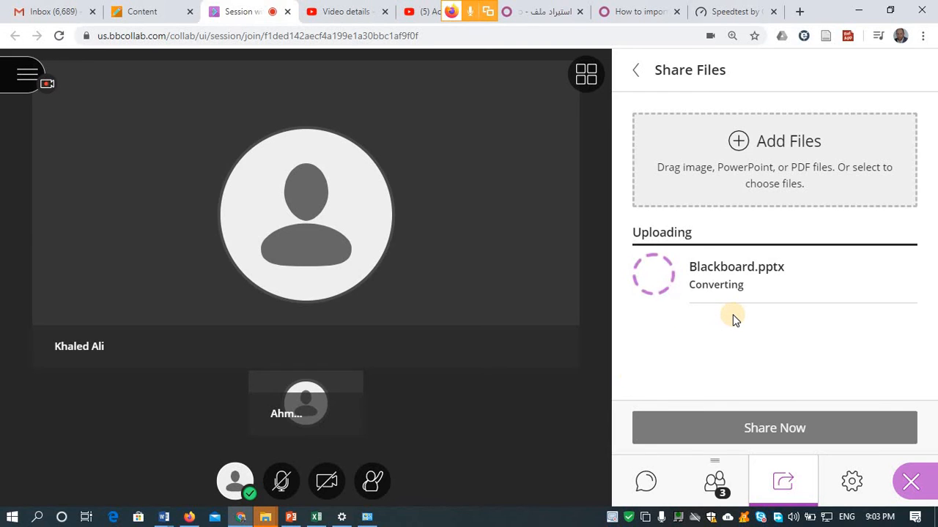
- Check the Share Content panel in the moderator's Firefox session, then return to the Chrome session
click(189, 518)
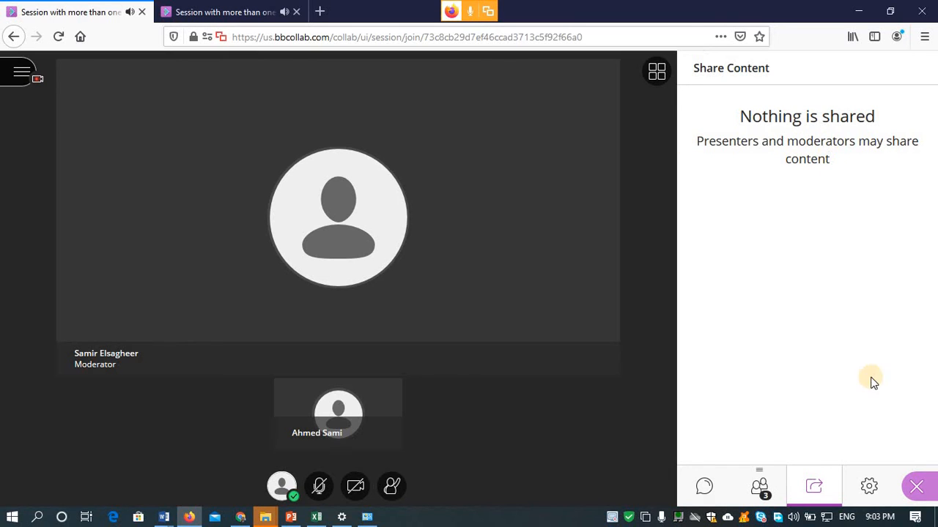
click(919, 488)
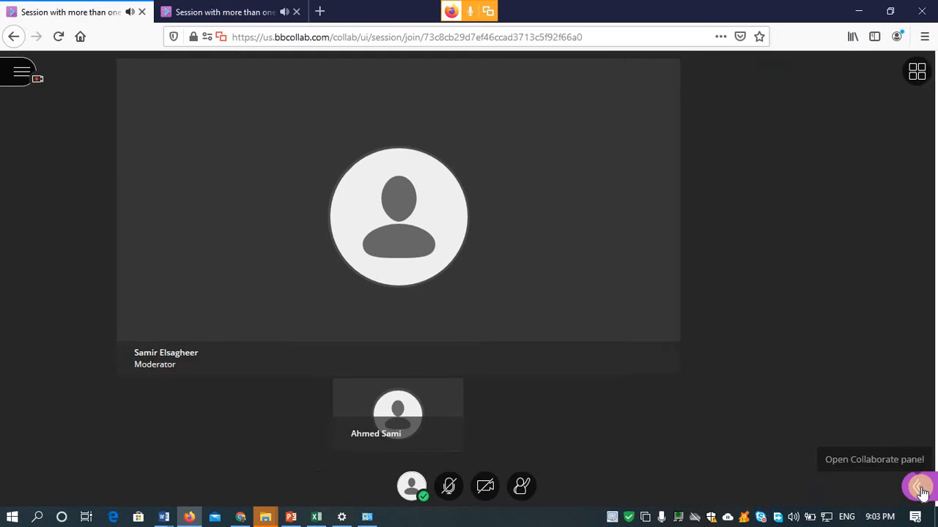
click(916, 488)
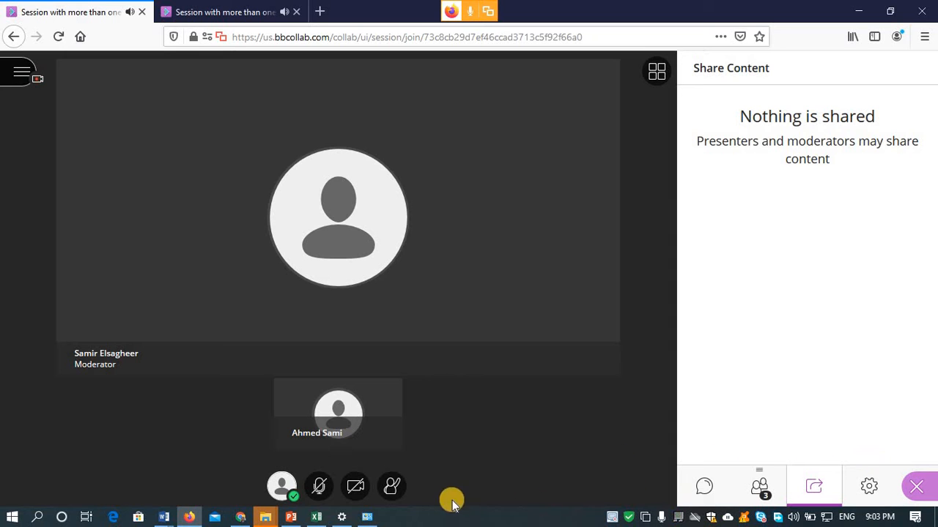
click(240, 517)
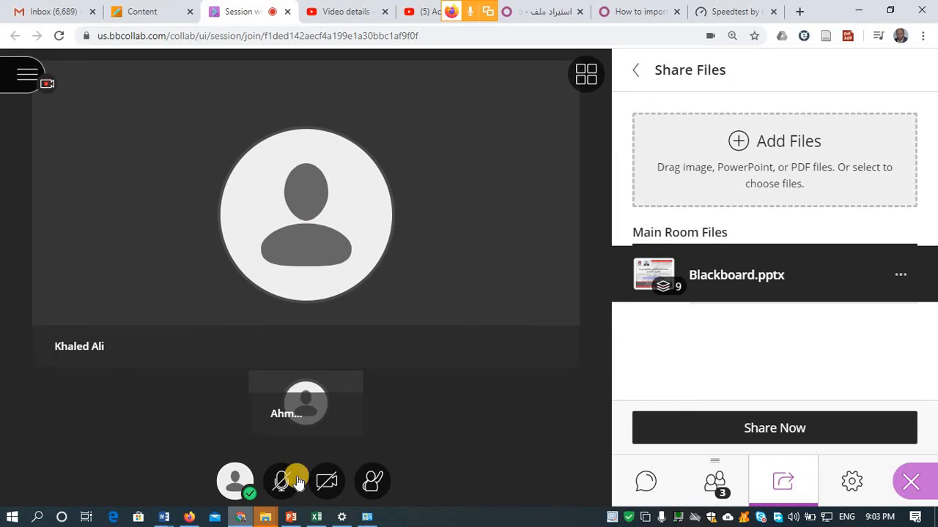
- Select Blackboard.pptx and choose Share Now to list its slide previews, checking the Firefox view
click(817, 260)
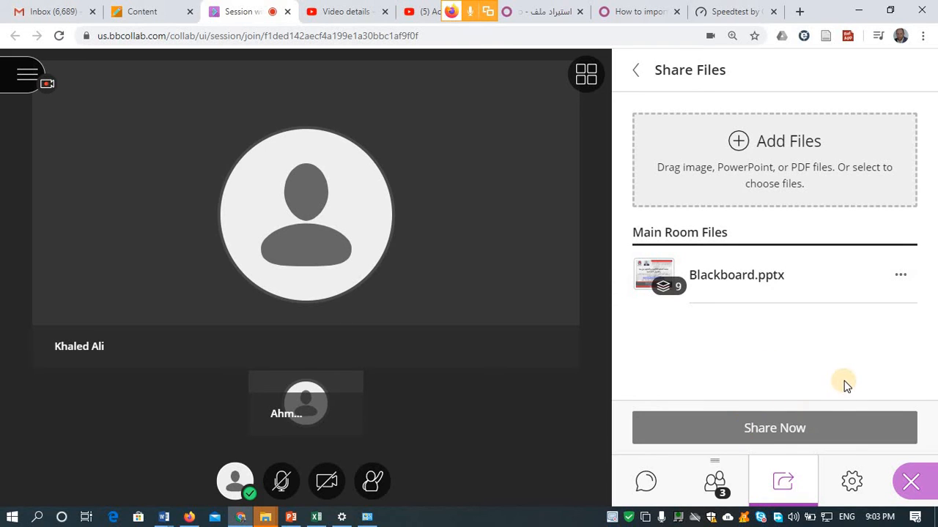
click(760, 315)
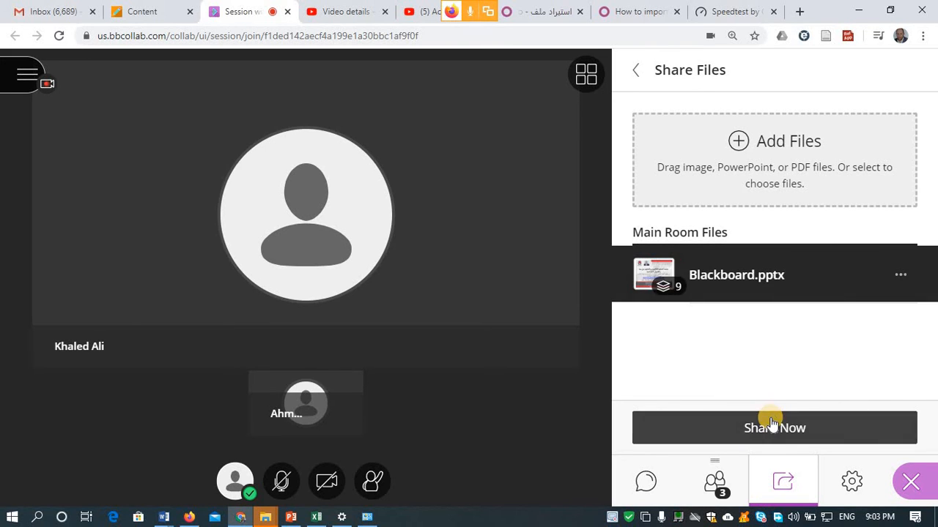
click(770, 421)
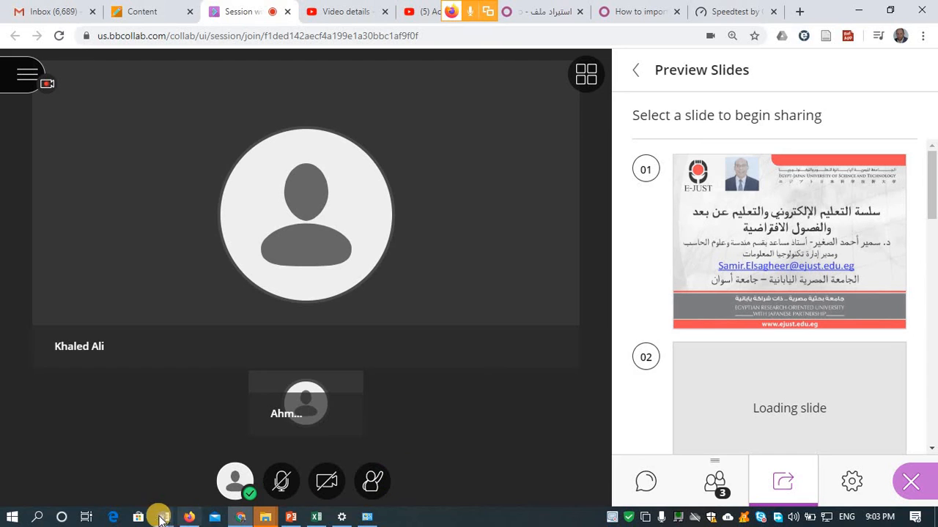
click(187, 518)
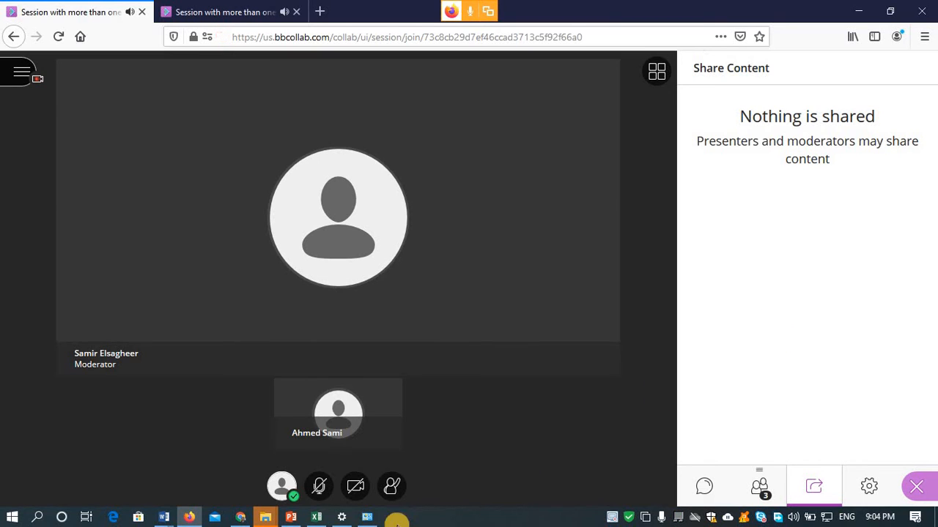
mouse_move(294, 522)
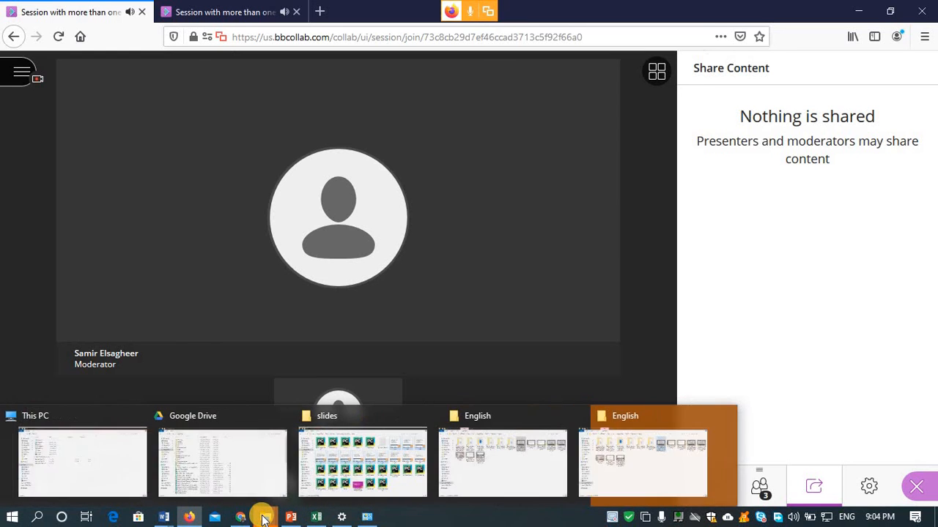
click(239, 517)
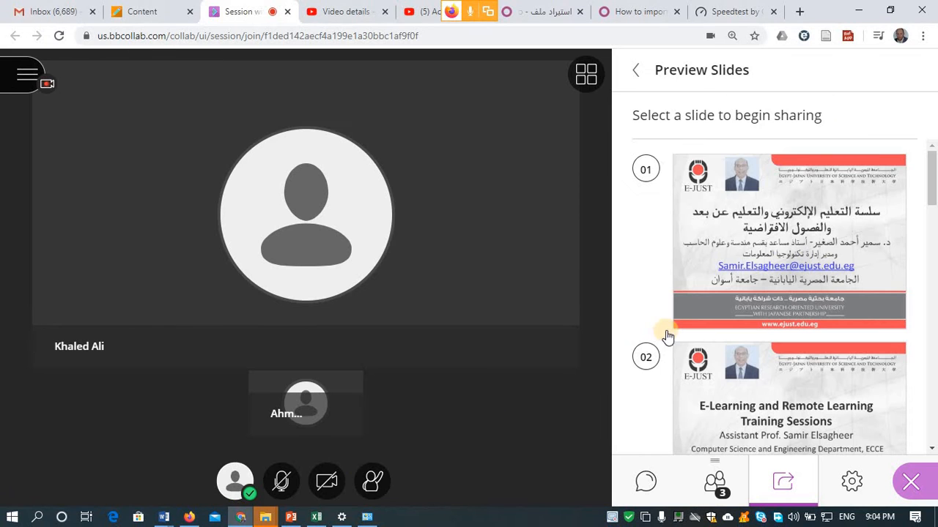
- Share slide 01 of Blackboard.pptx on the main stage and check it from Firefox
click(738, 238)
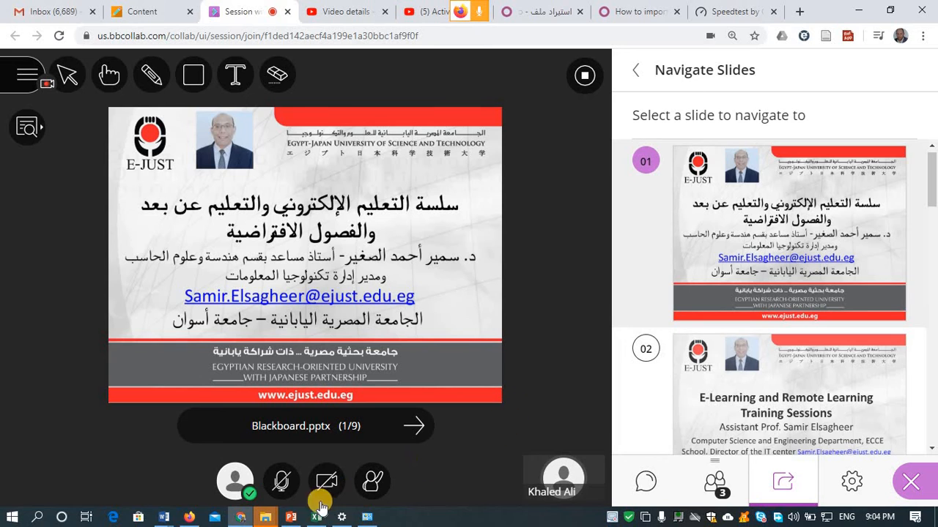
mouse_move(256, 519)
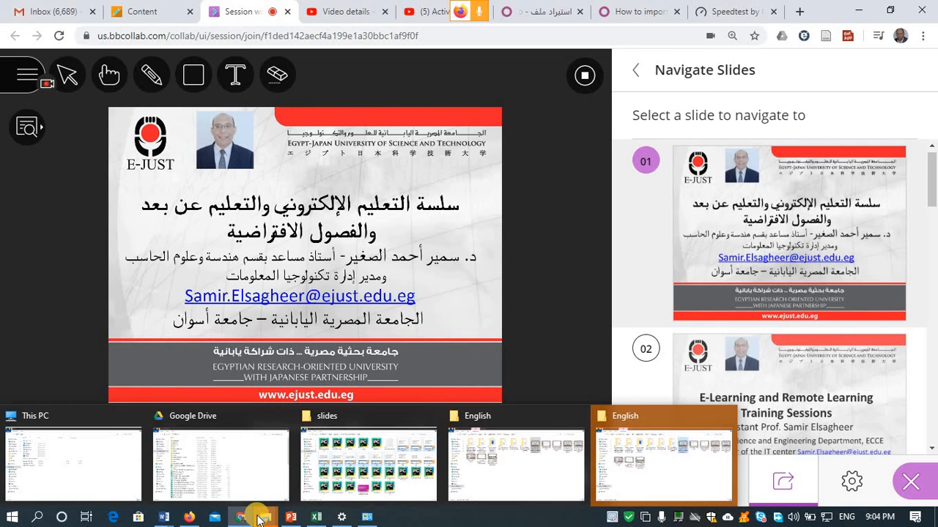
click(192, 519)
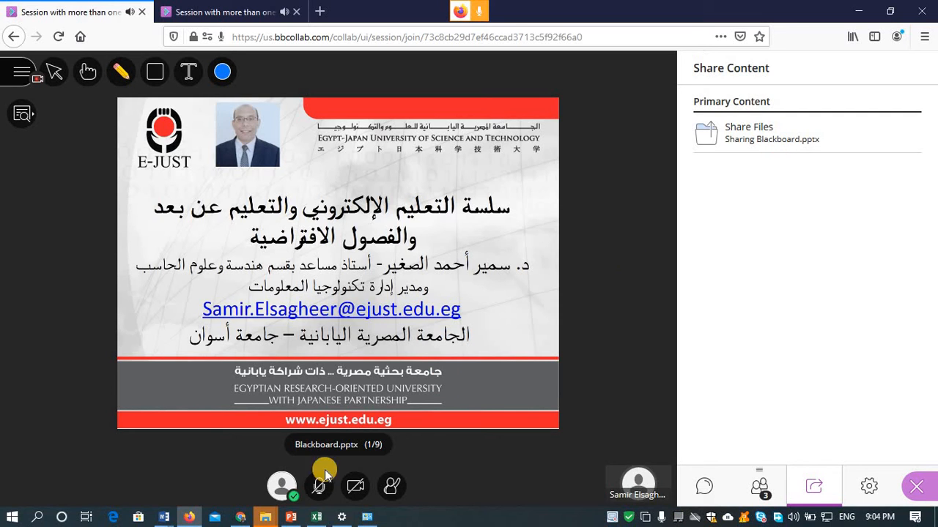
mouse_move(265, 519)
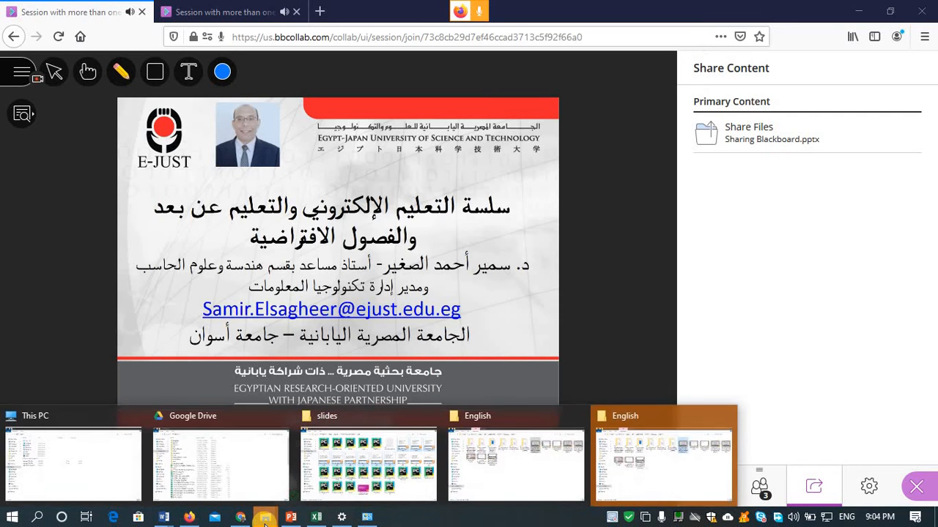
mouse_move(513, 429)
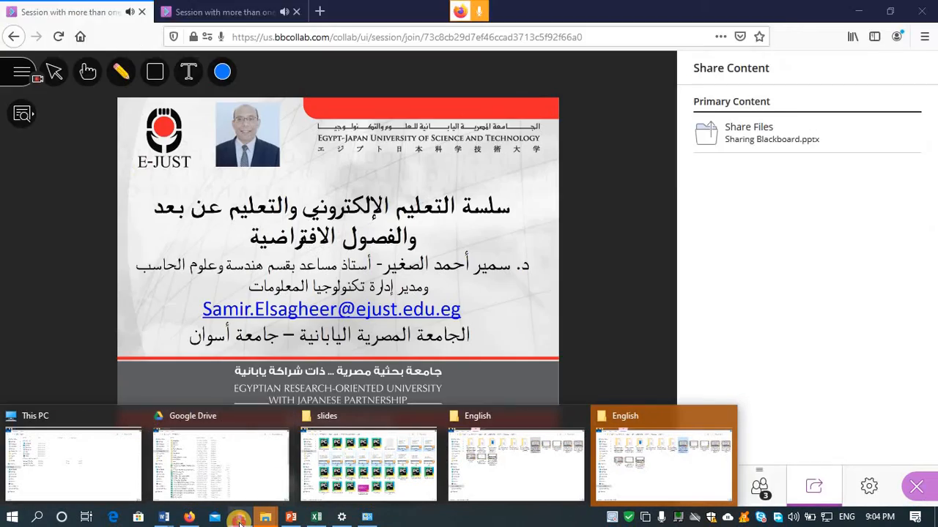
click(240, 520)
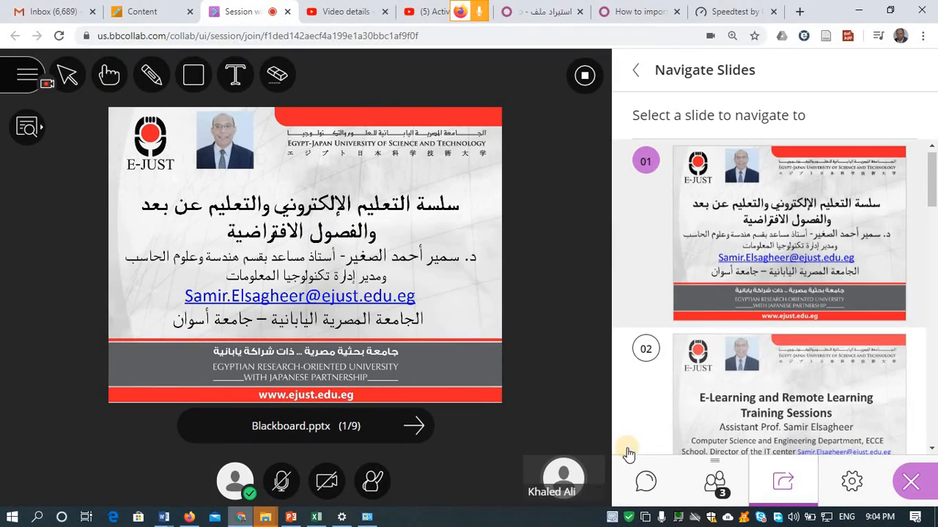
- Make the first participant in Attendees the presenter and view the session in Firefox
click(716, 483)
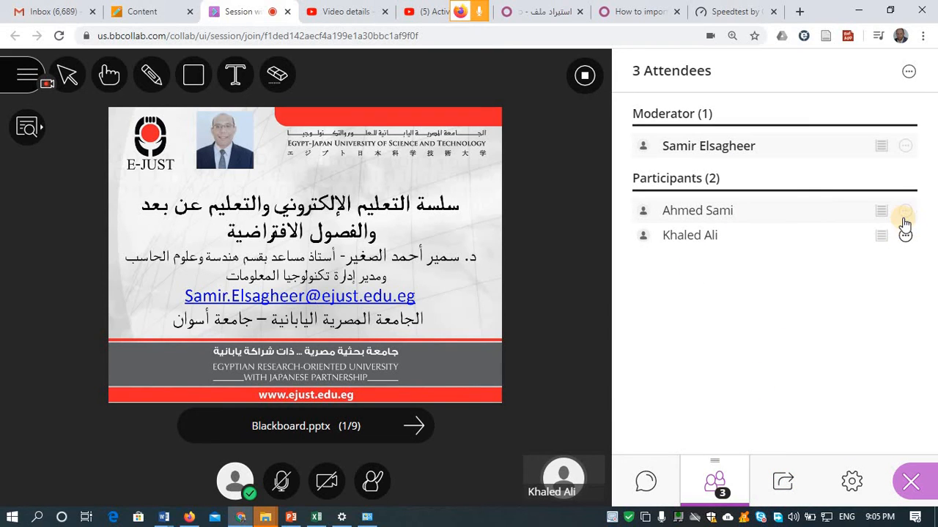
click(906, 213)
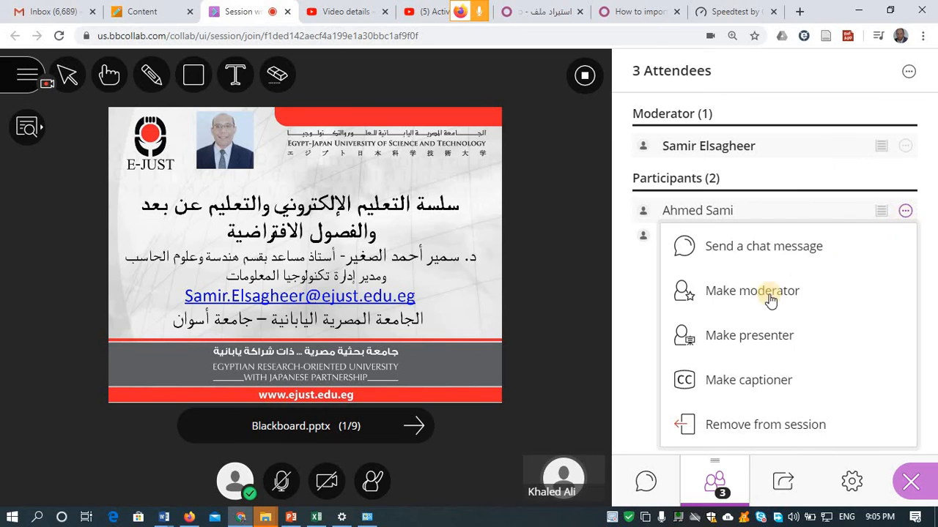
click(748, 337)
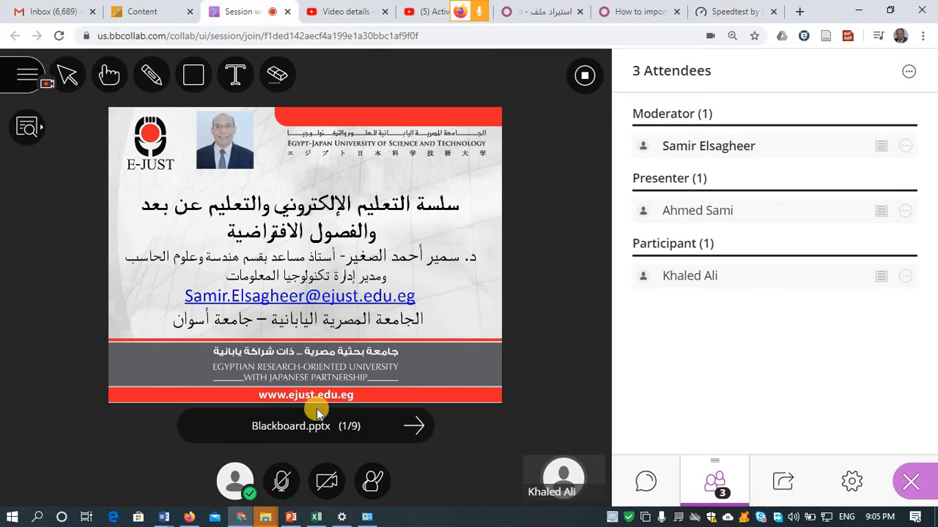
click(191, 515)
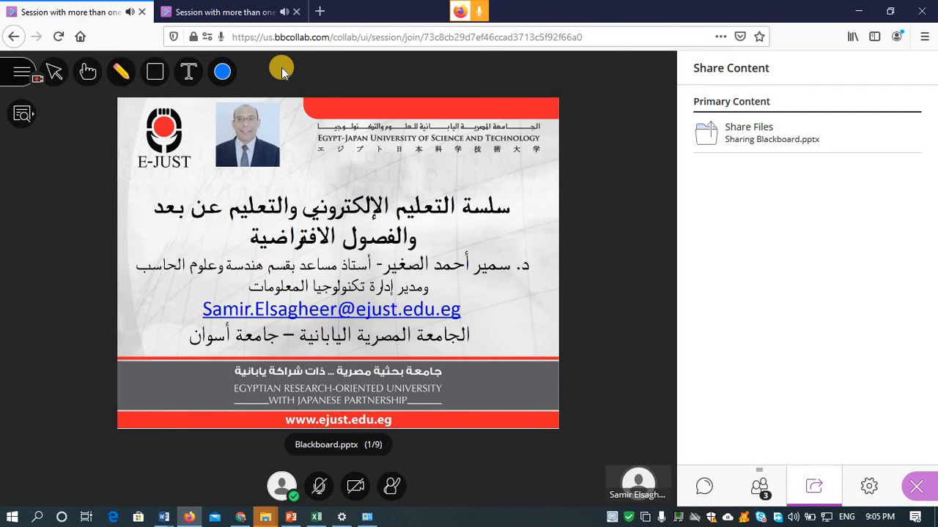
- As presenter, open Blackboard.pptx in Share Files and advance through slides 2 and 3 to slide 5
click(229, 11)
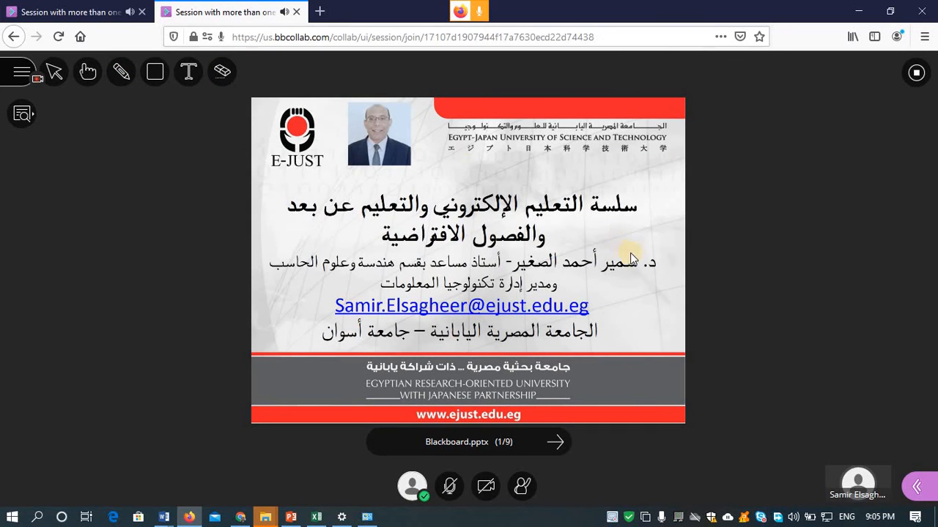
click(916, 485)
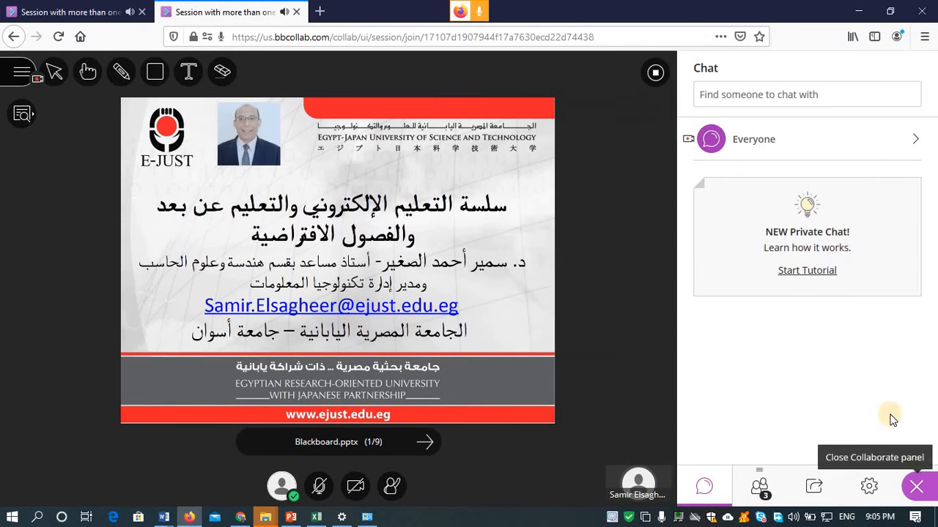
click(809, 480)
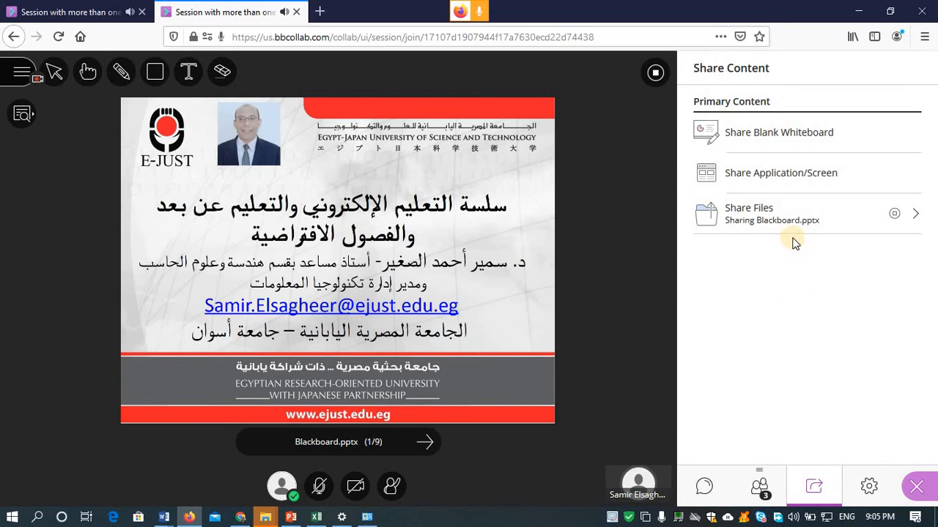
click(791, 212)
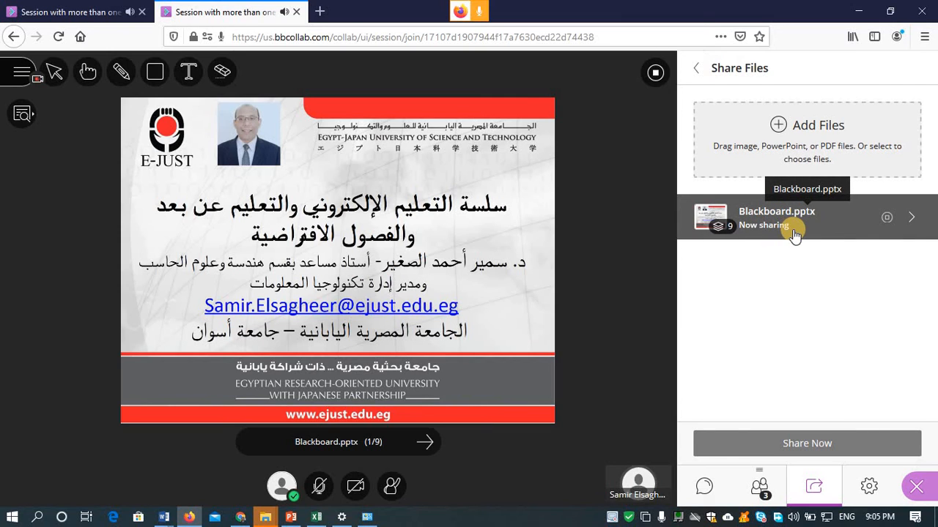
click(795, 233)
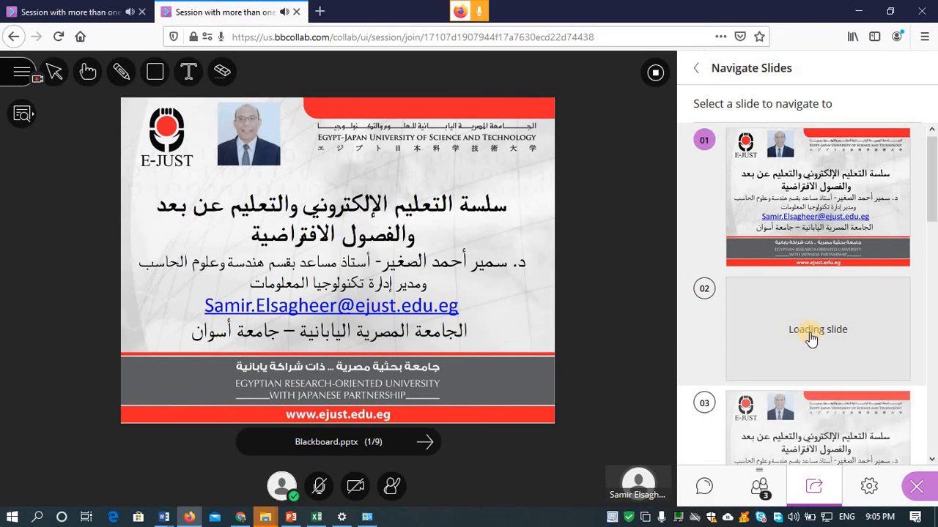
click(810, 338)
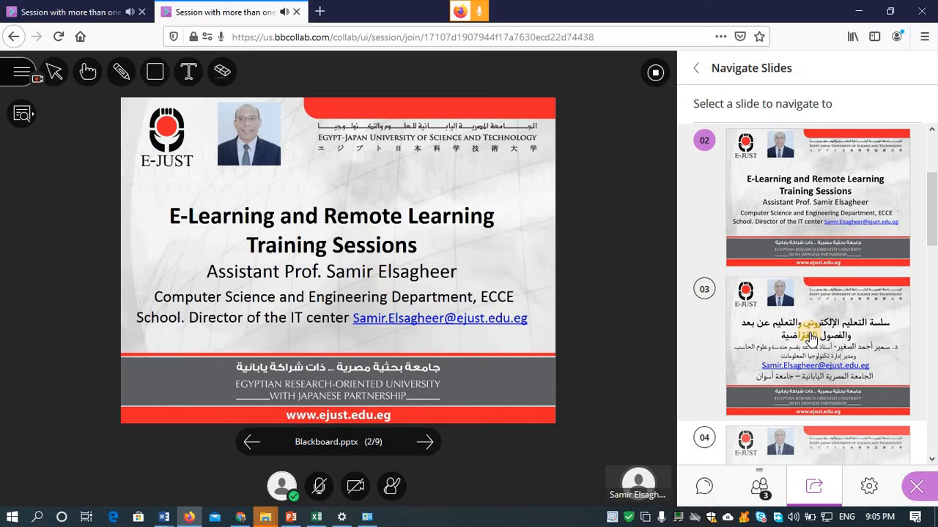
click(810, 338)
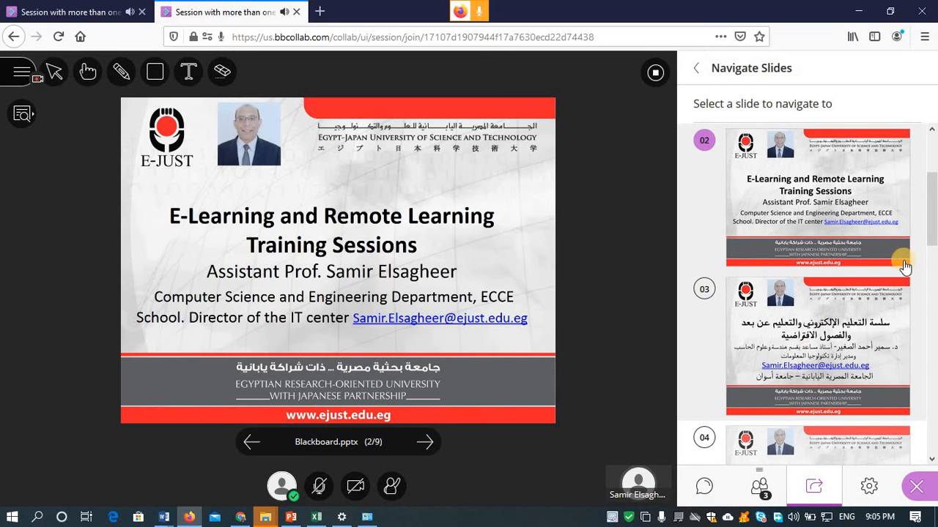
scroll(929, 227, down, 5)
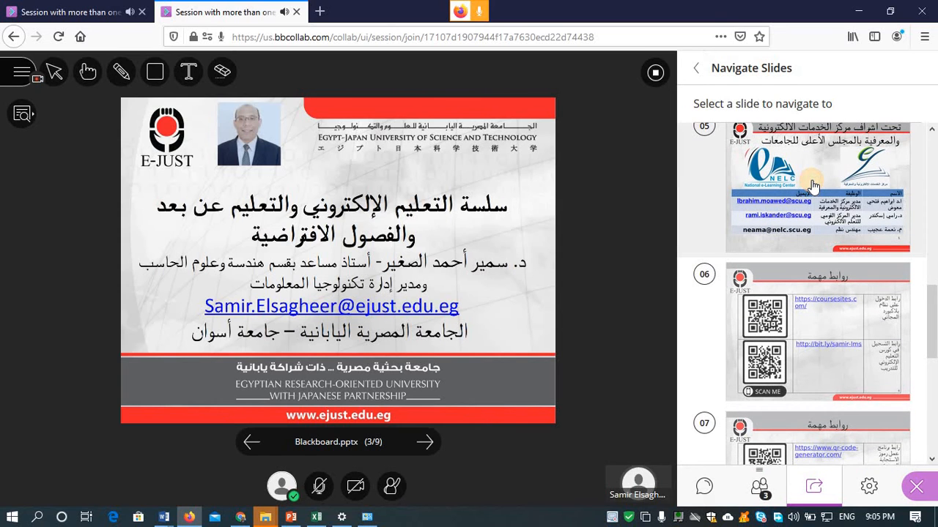
click(812, 186)
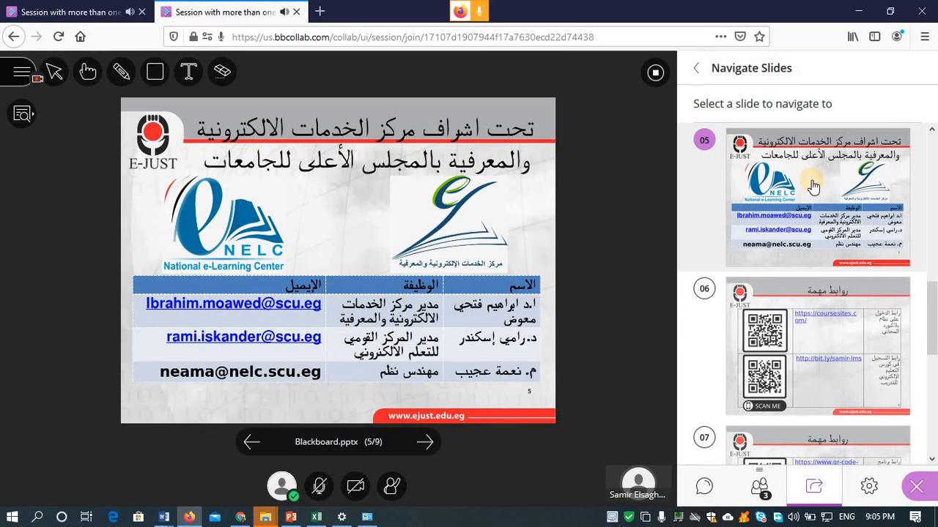
click(238, 519)
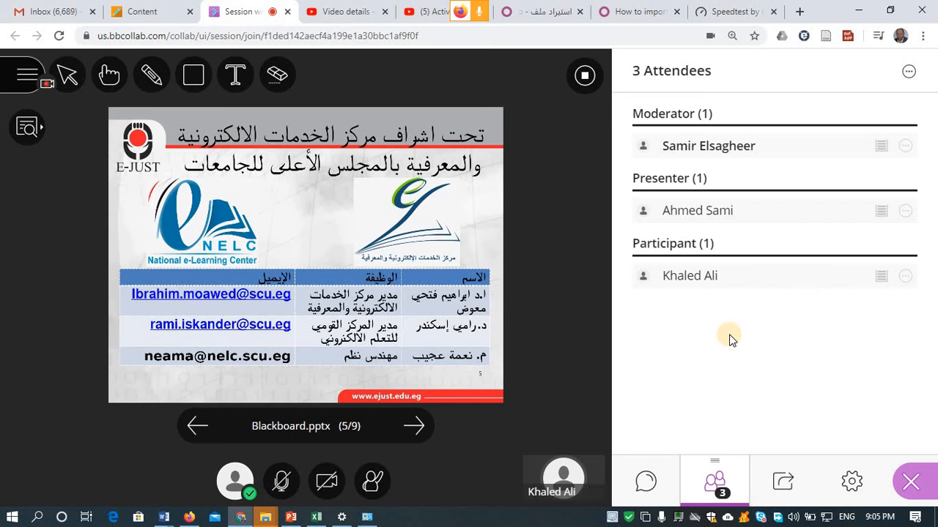
- Stop sharing the slides and set the presenter back to participant
click(586, 80)
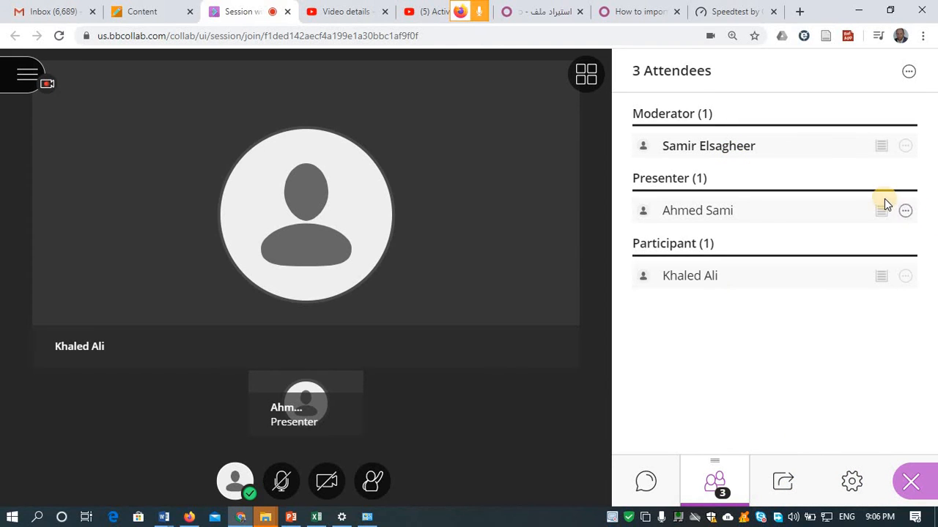
click(904, 212)
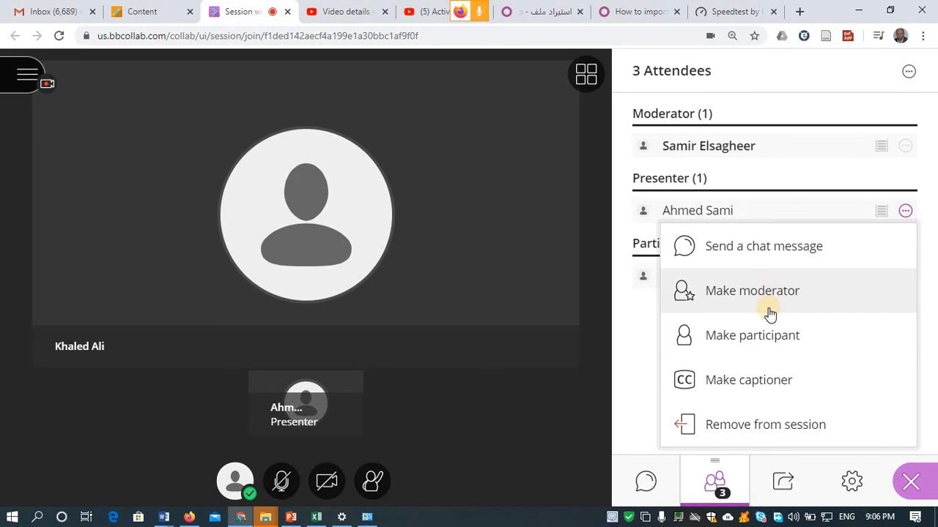
click(762, 352)
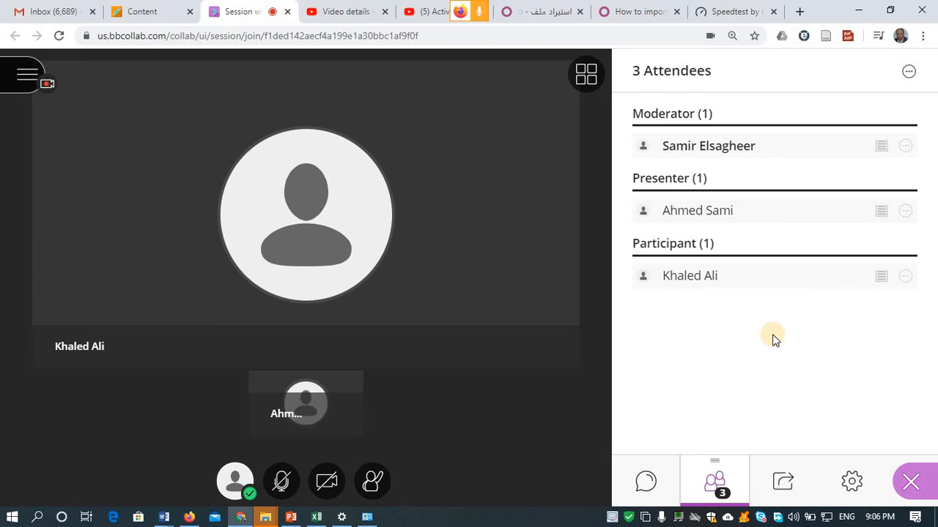
click(164, 13)
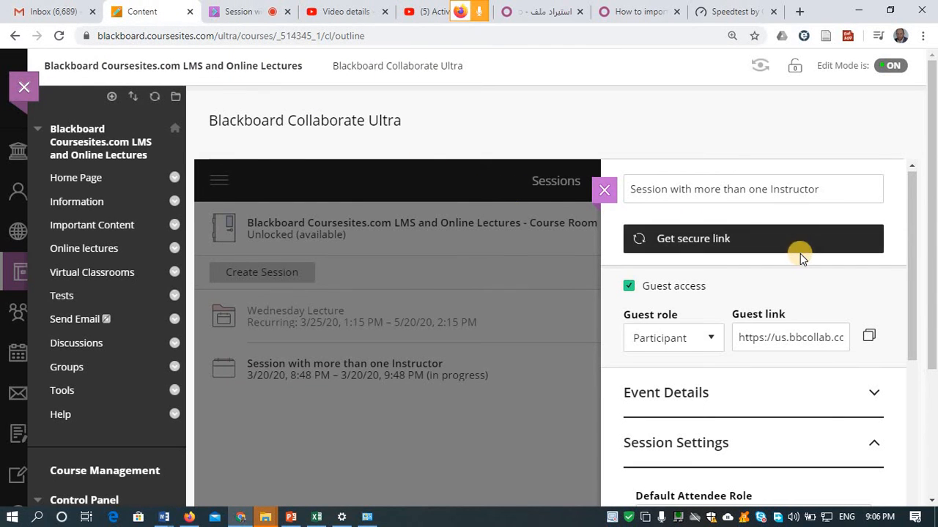
- Copy the session's guest link, open it in a new Firefox tab, and join under a guest name
click(867, 338)
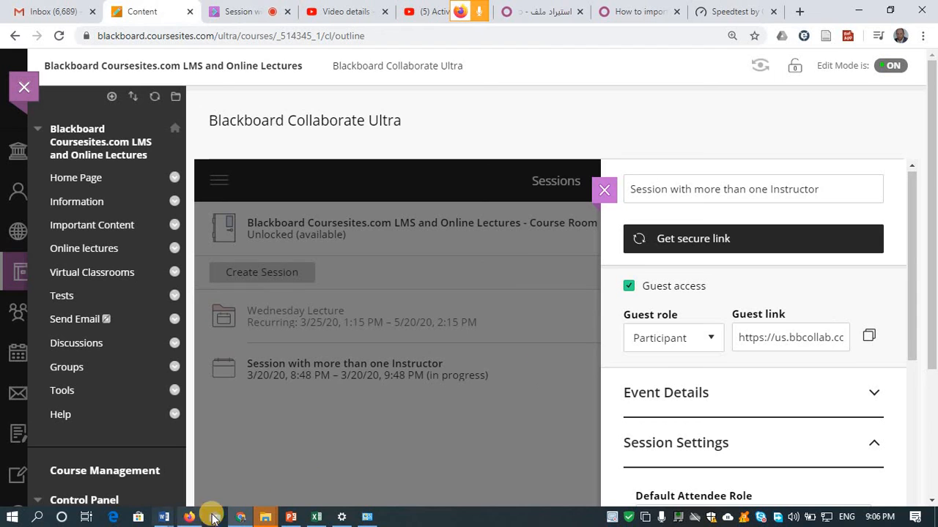
click(188, 517)
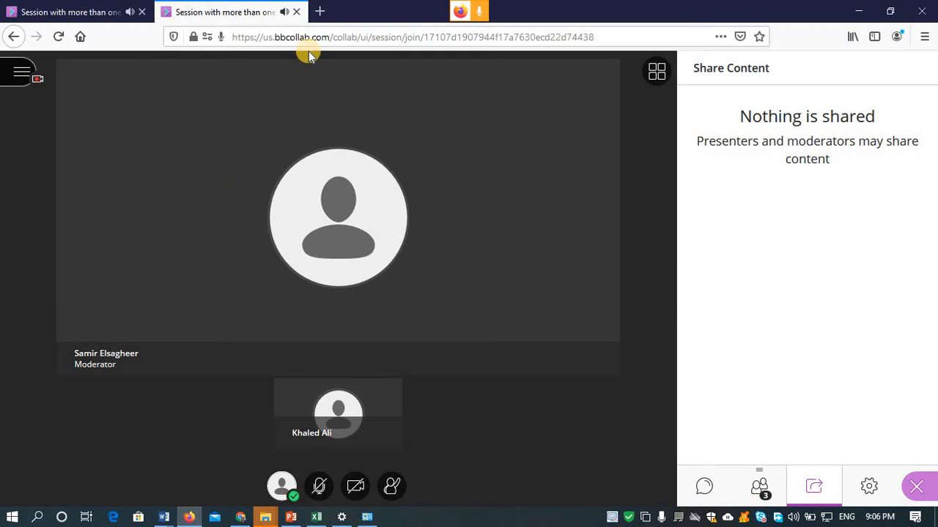
click(320, 14)
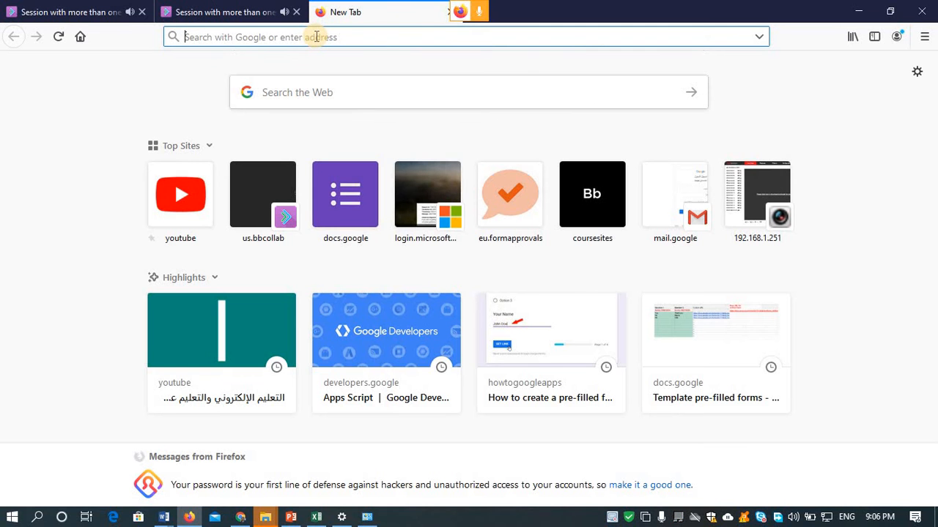
key(ctrl+v)
key(Return)
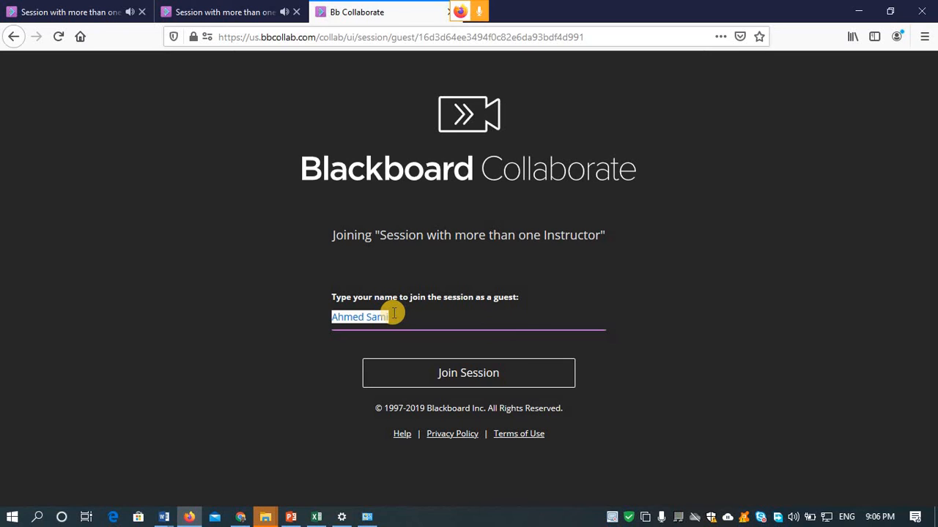
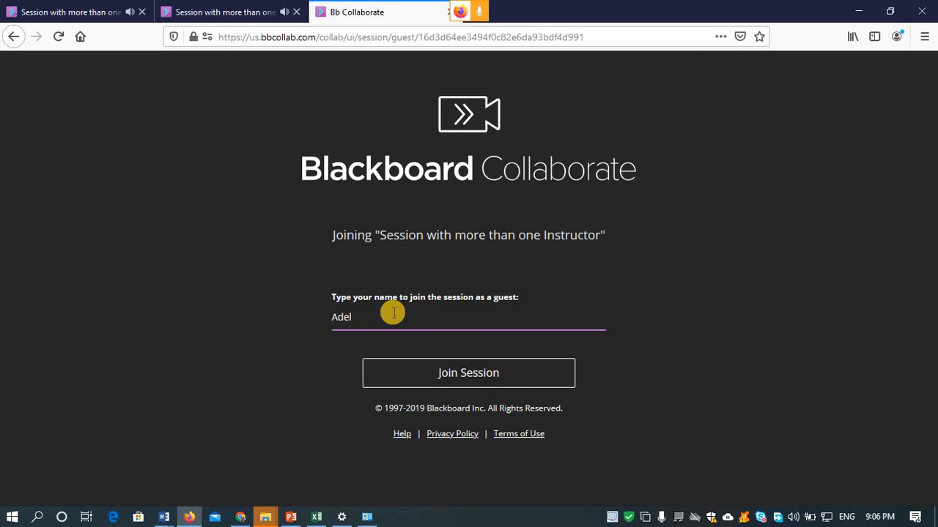
click(411, 368)
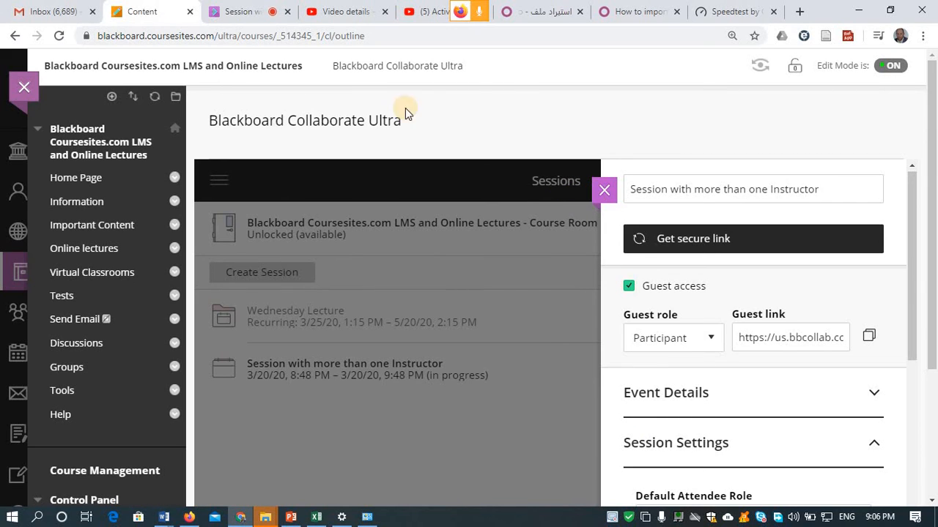
- Return to the moderator's Chrome session, open My Settings, then show the Share Content options
click(244, 12)
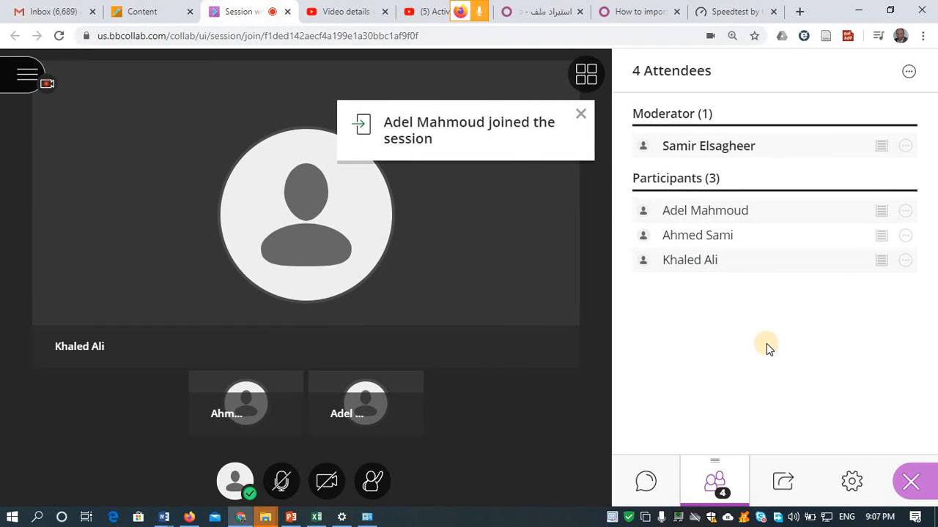
click(850, 490)
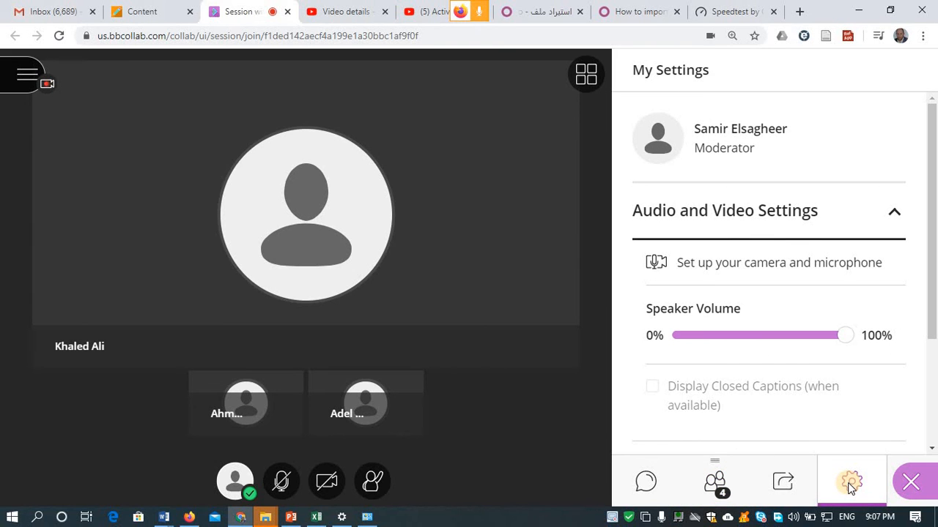
click(791, 485)
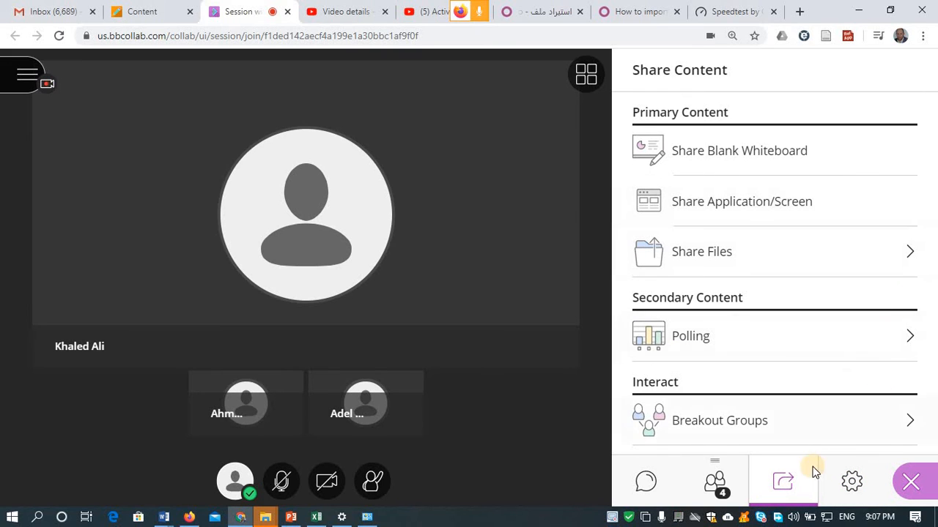
- Open the breakout groups setup and keep attendees randomly assigned
click(763, 424)
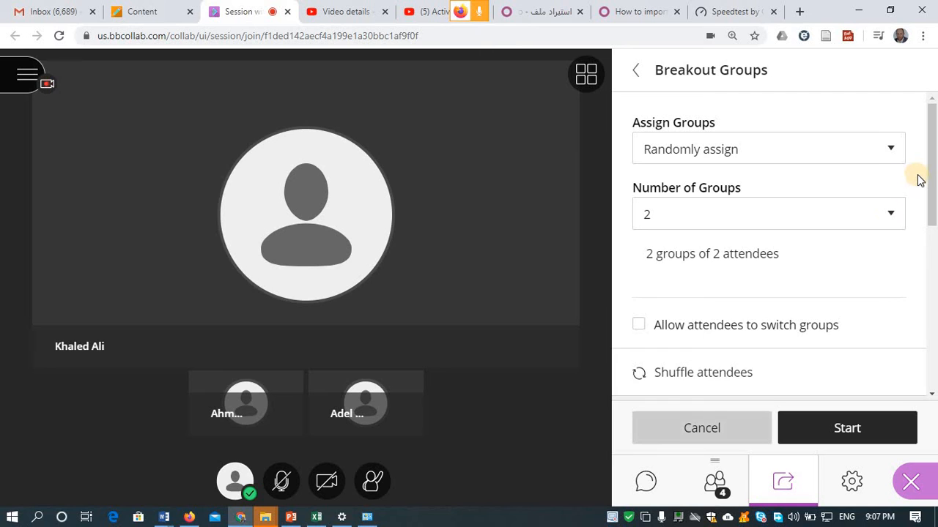
drag(929, 180, 932, 167)
click(888, 153)
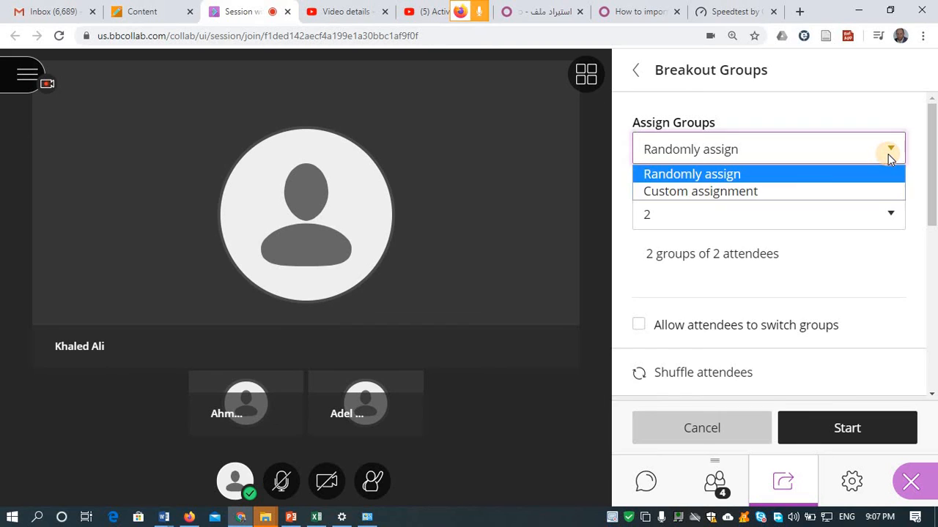
click(761, 179)
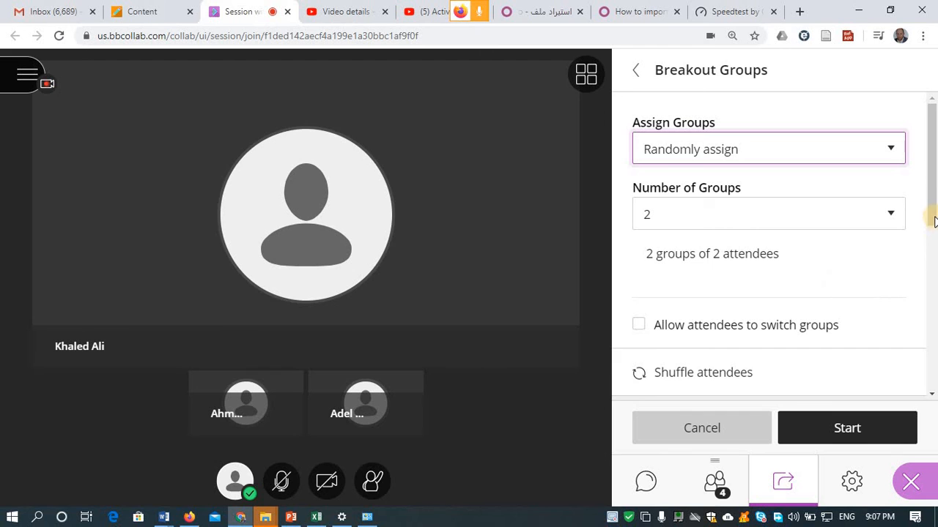
scroll(933, 286, down, 2)
drag(934, 284, 933, 370)
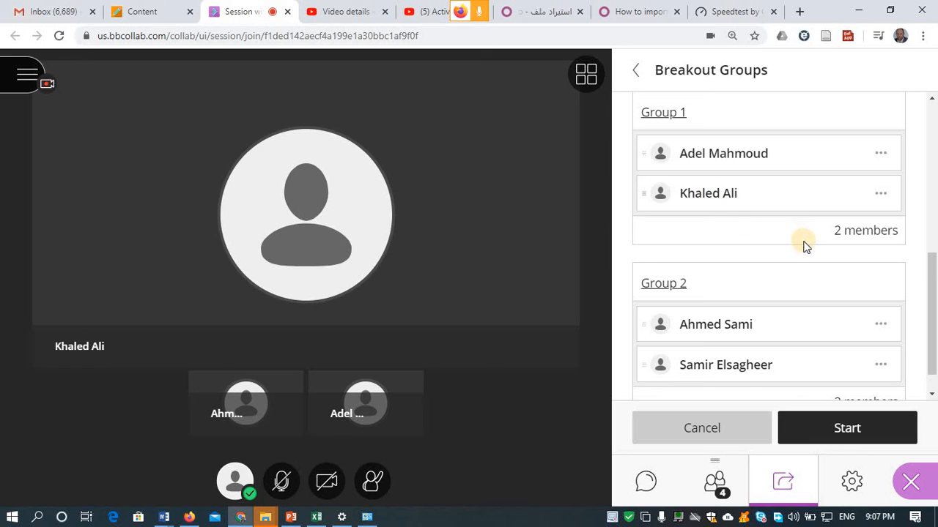
drag(933, 271, 917, 134)
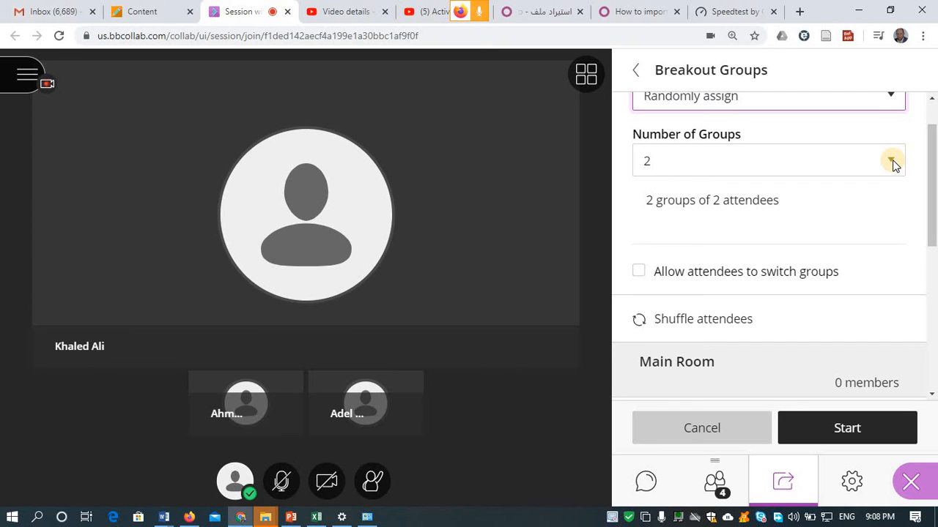
- Keep the number of groups at 2 and start the breakout groups
click(892, 160)
click(765, 167)
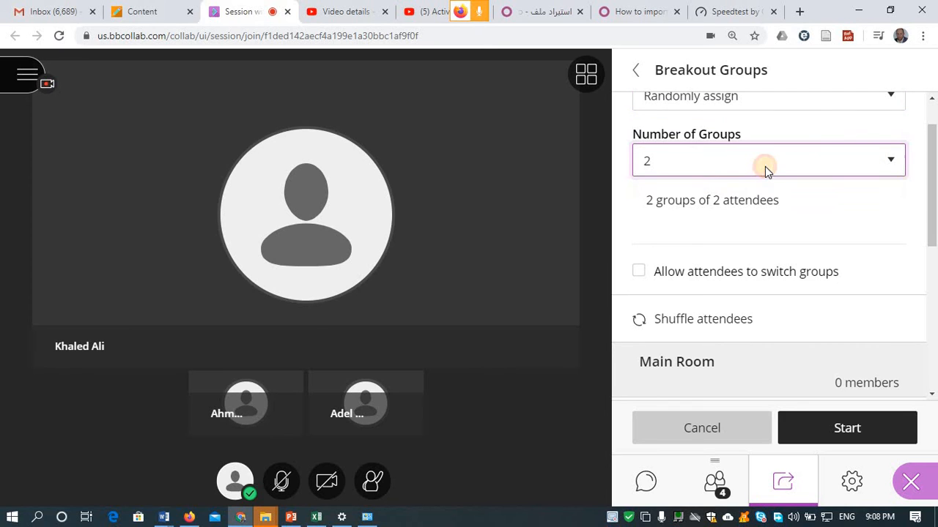
click(678, 163)
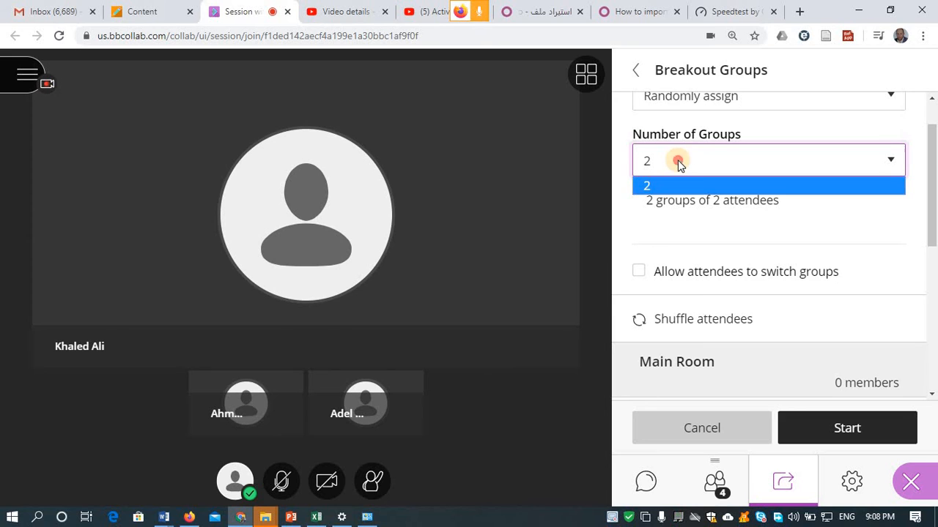
click(678, 162)
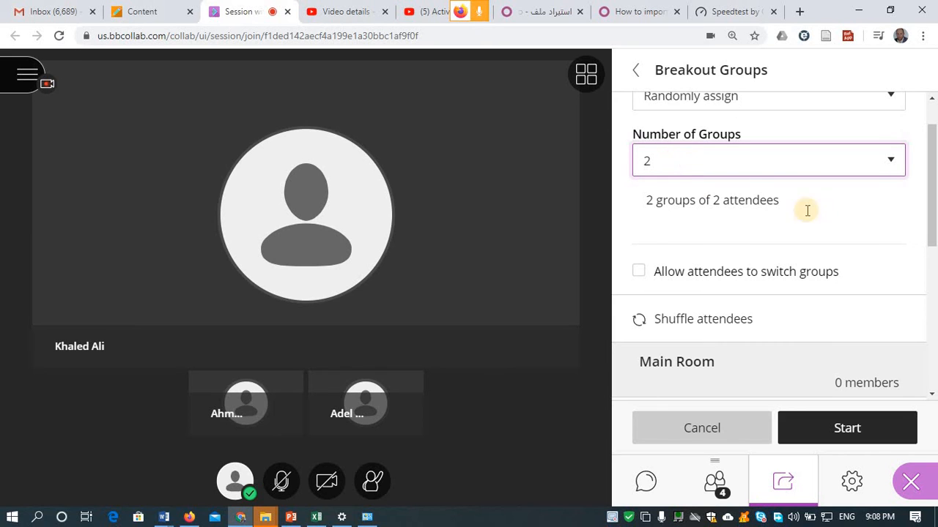
drag(930, 239, 914, 197)
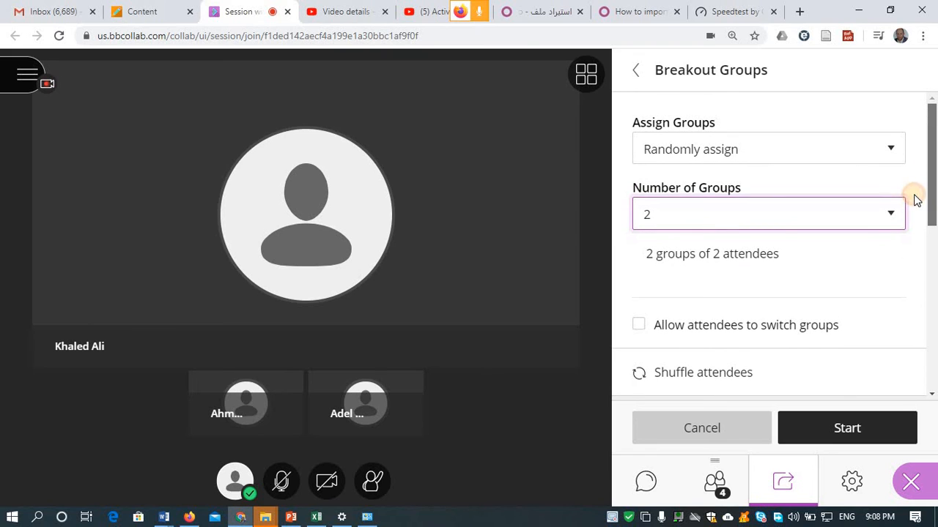
click(655, 220)
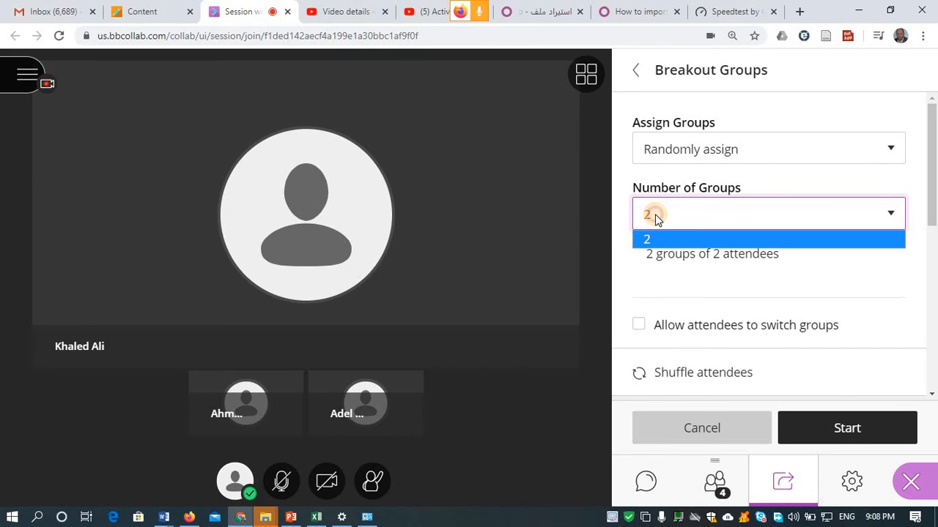
click(656, 220)
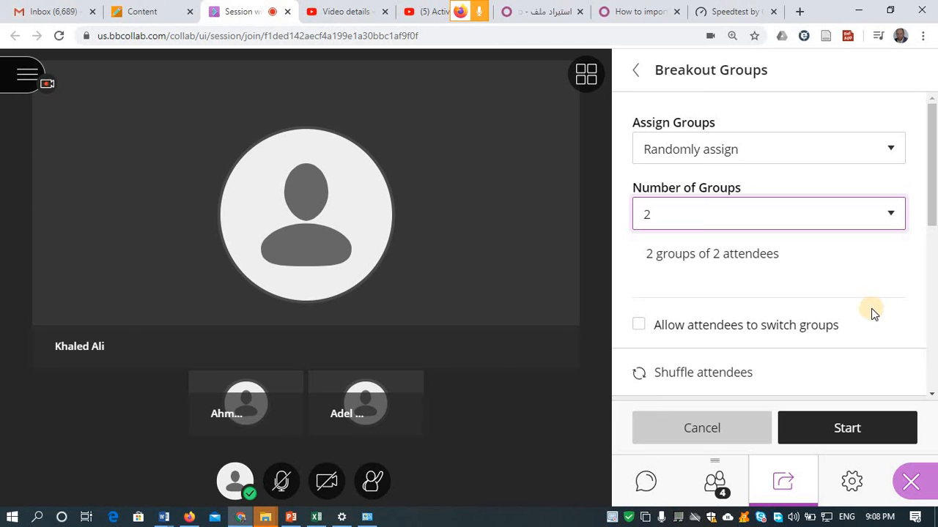
click(832, 429)
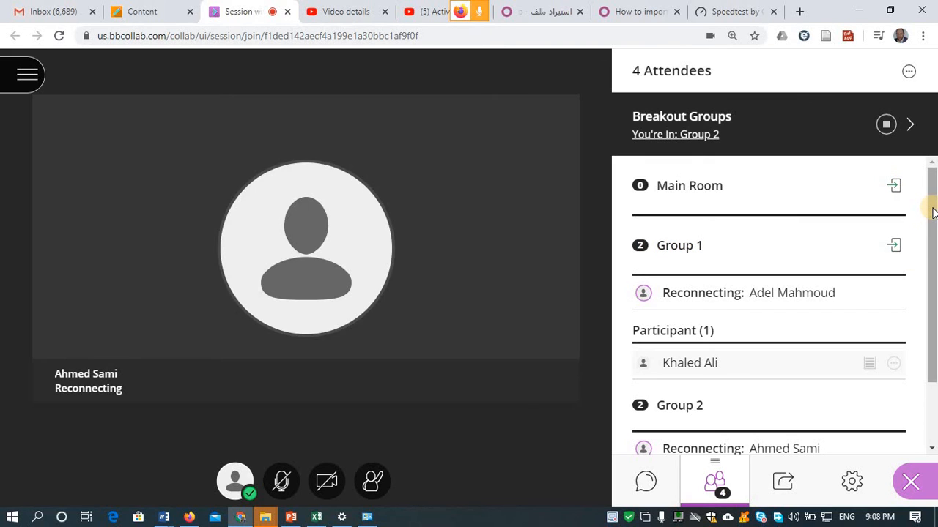
- Check the Group 1 and Group 2 members, then switch to the guest's Firefox session
drag(931, 209, 932, 359)
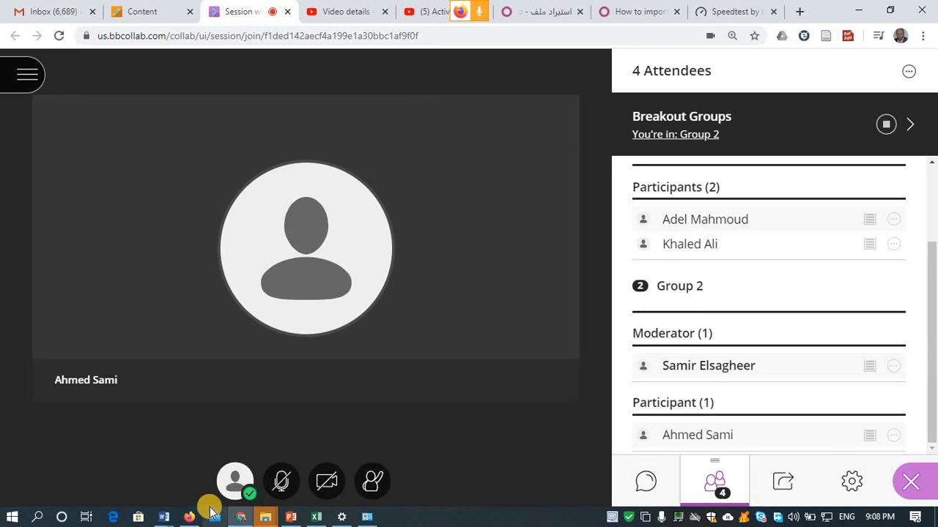
click(190, 518)
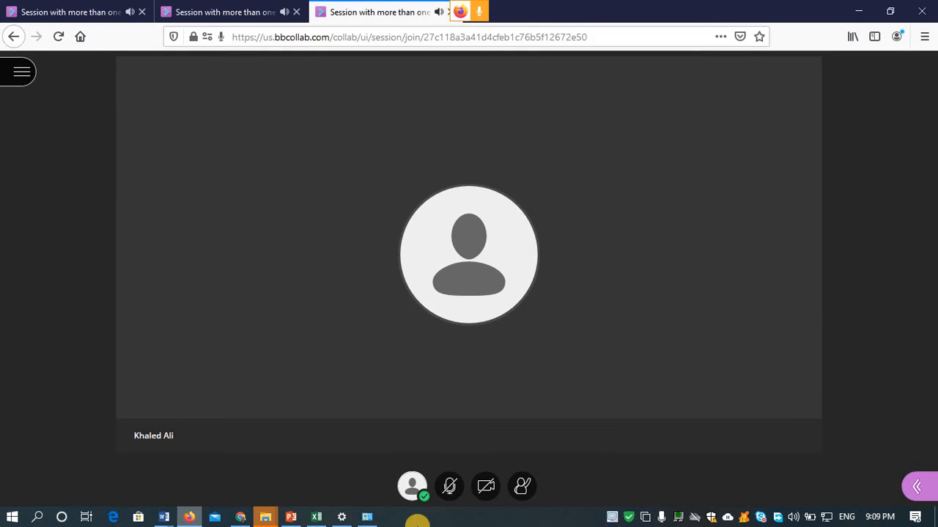
- In the guest's session, show this breakout group's attendee list and inspect the second member
click(921, 488)
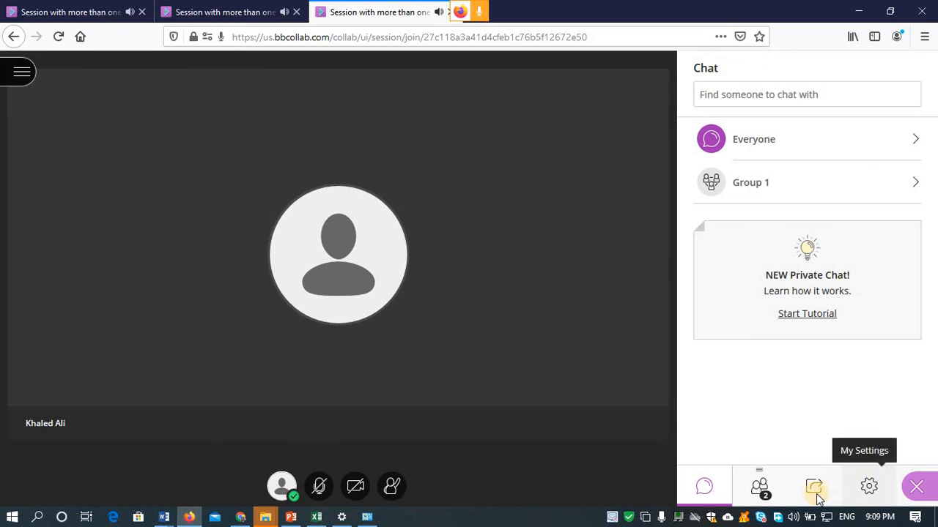
click(814, 488)
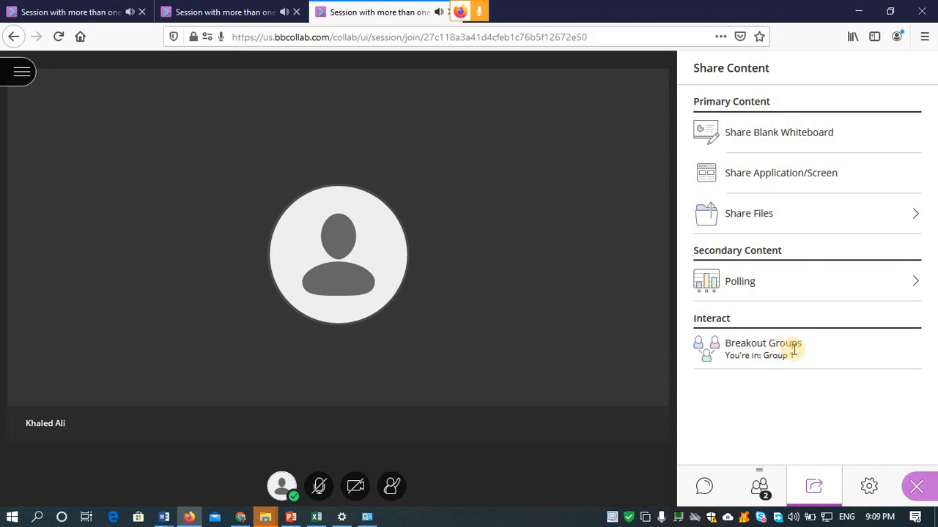
drag(789, 355, 762, 356)
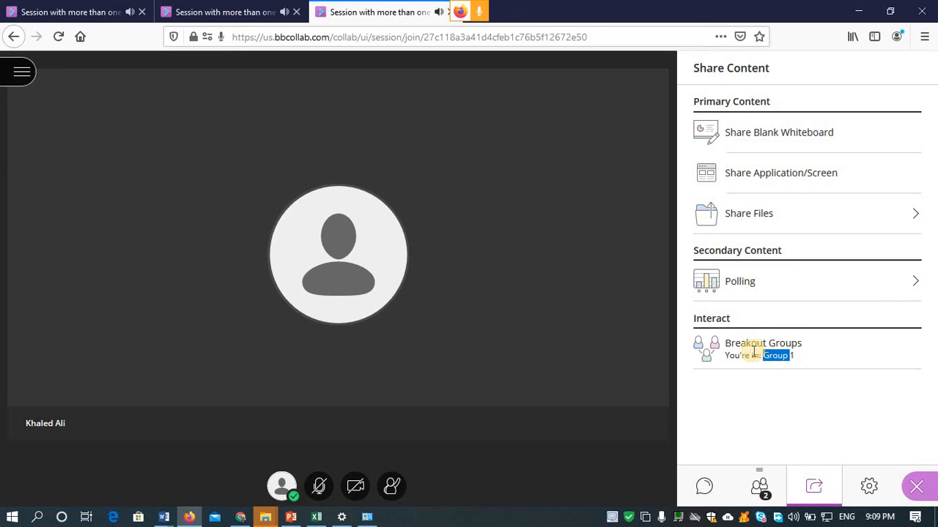
click(760, 486)
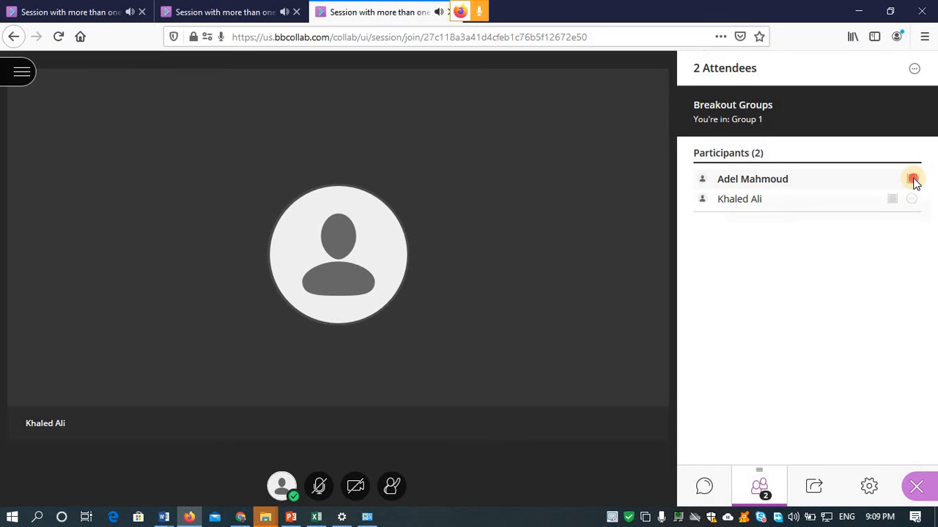
mouse_move(913, 183)
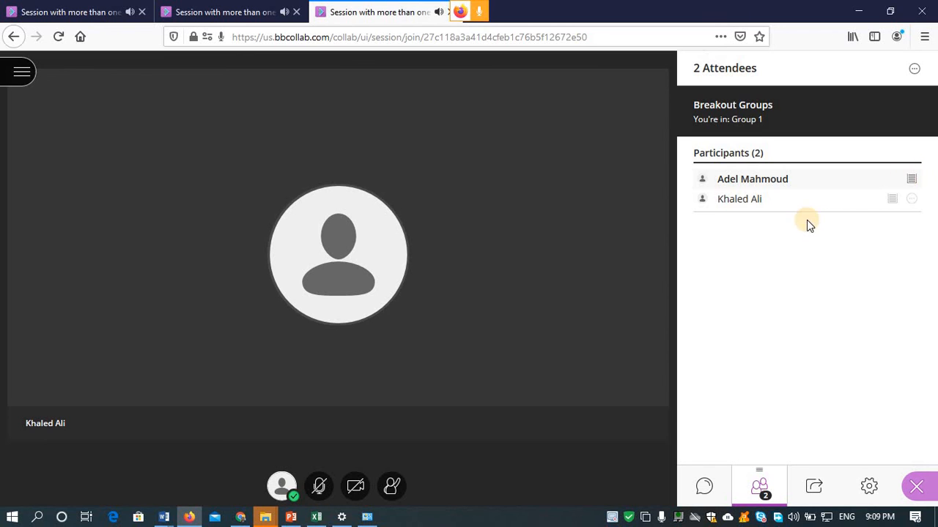
click(911, 200)
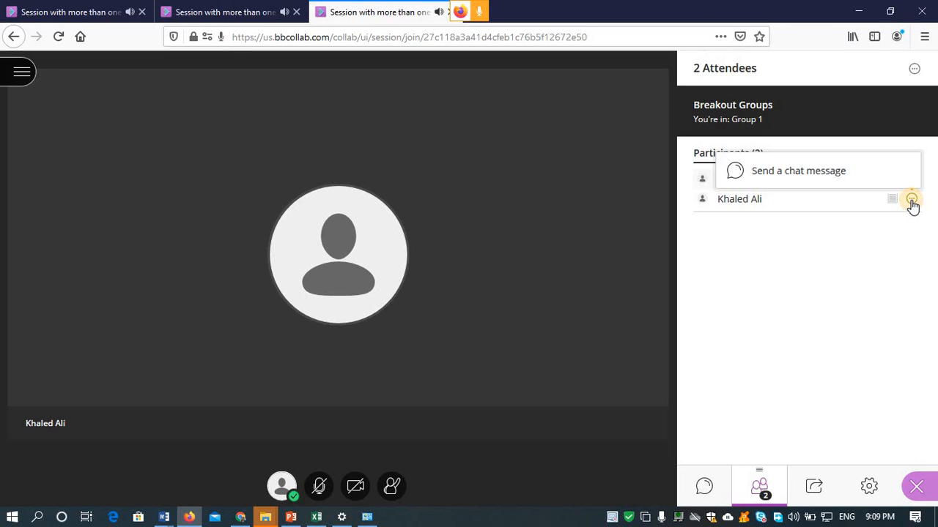
click(831, 285)
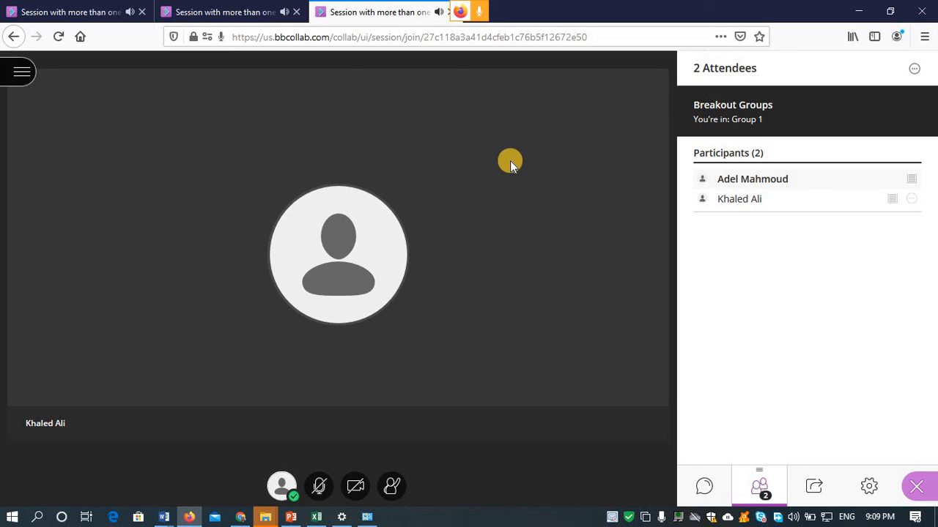
- Show the other guest's group attendees, then the moderator's Group 2 attendee list
click(202, 15)
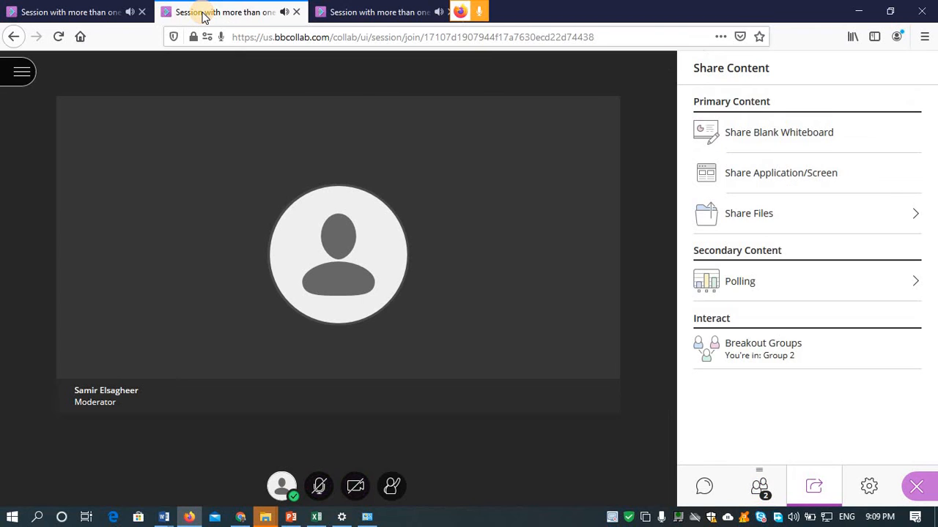
click(82, 16)
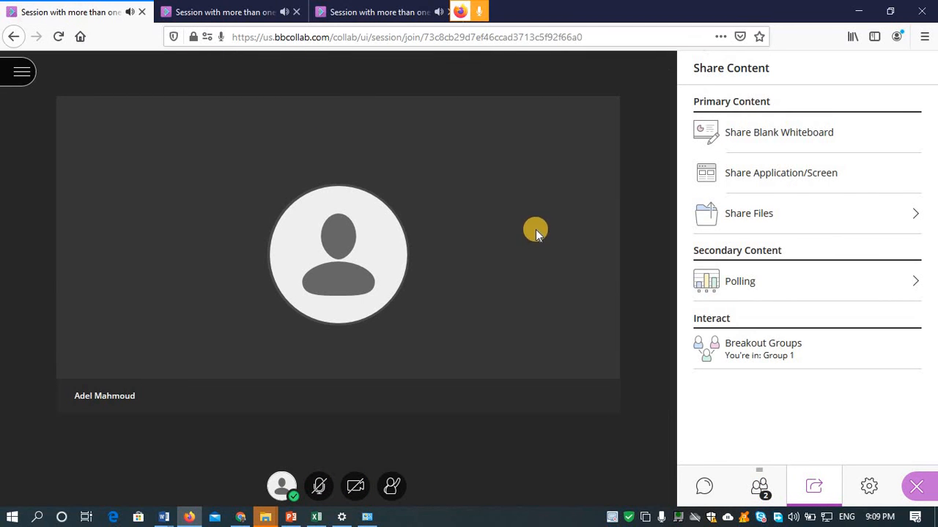
click(760, 490)
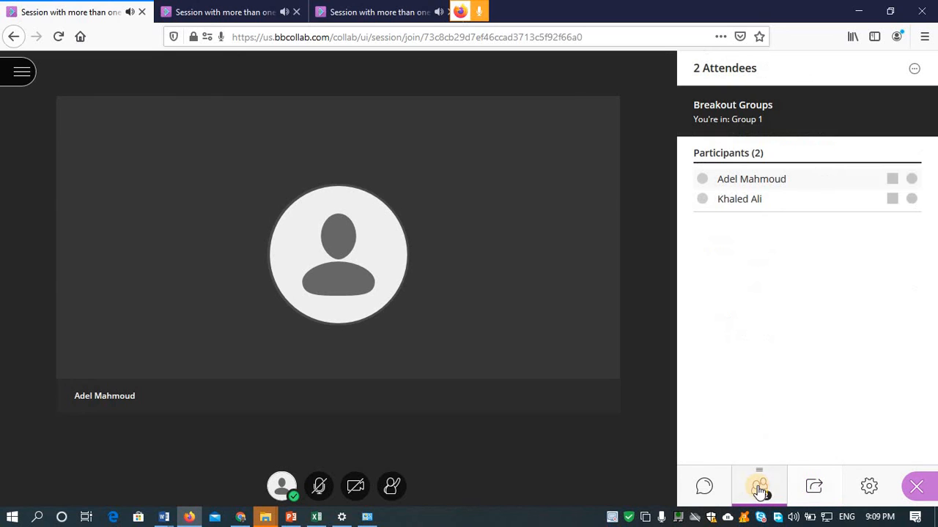
click(274, 11)
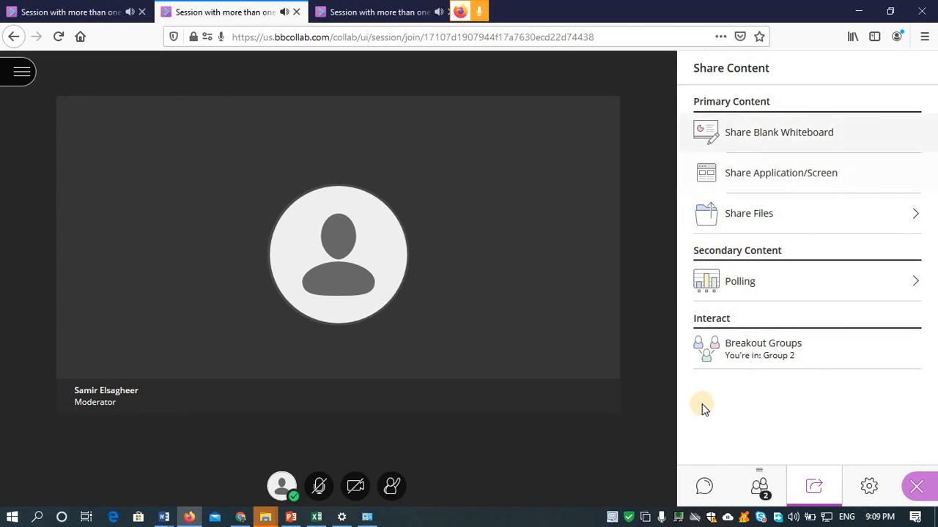
click(762, 493)
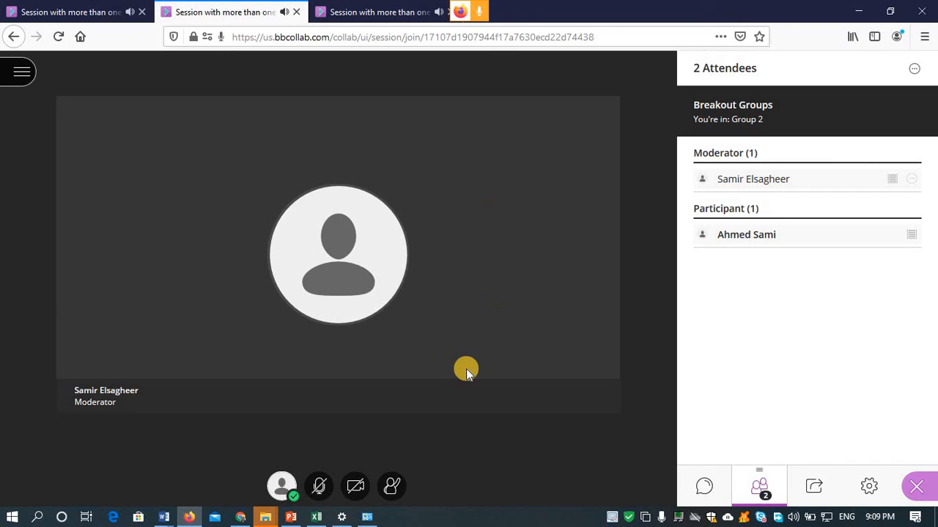
mouse_move(351, 520)
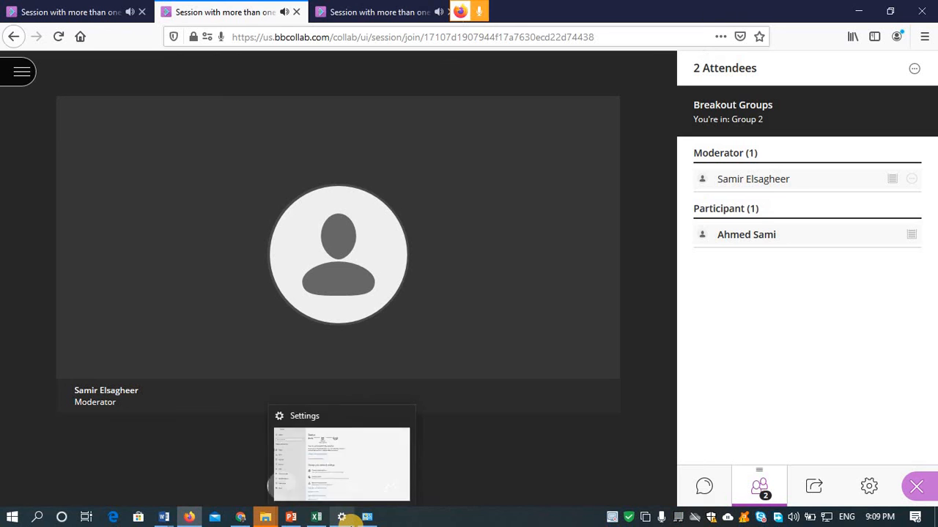
- End breakout groups from the main Chrome session and show the Share Content options
click(243, 516)
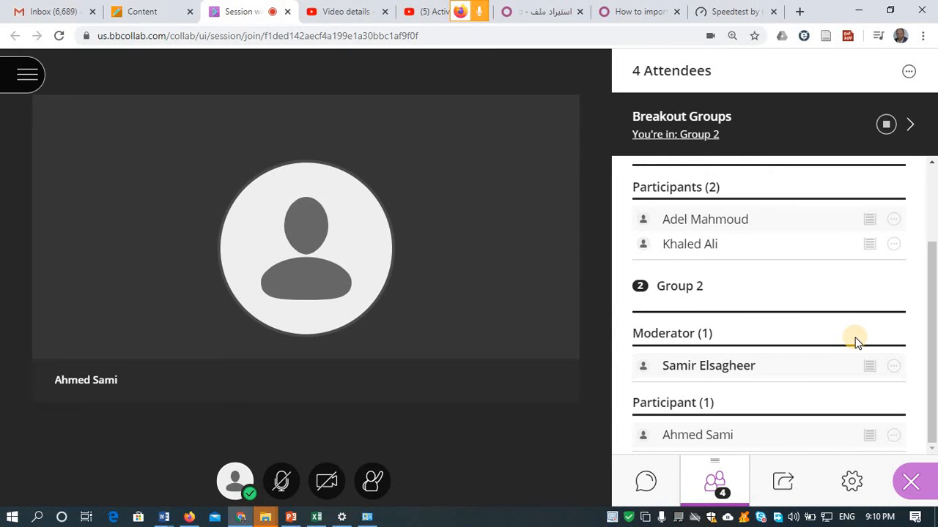
click(887, 126)
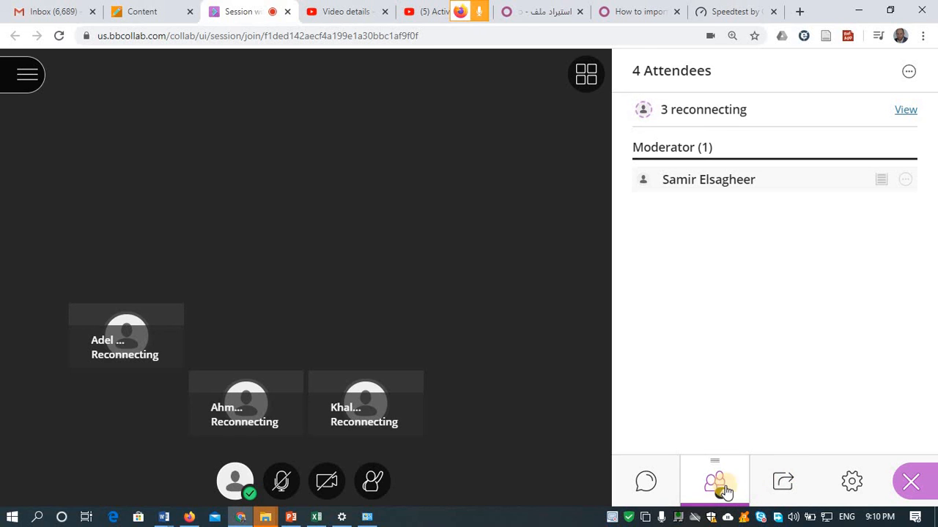
click(852, 482)
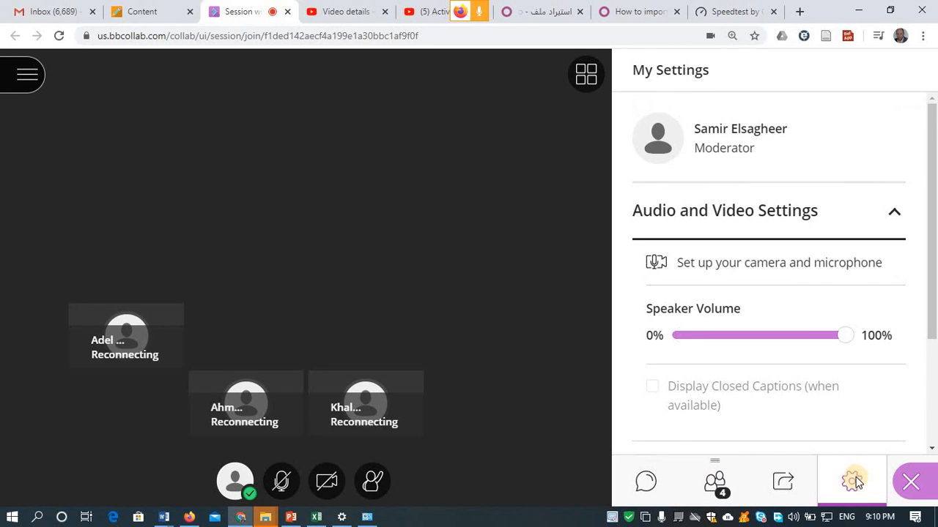
click(783, 482)
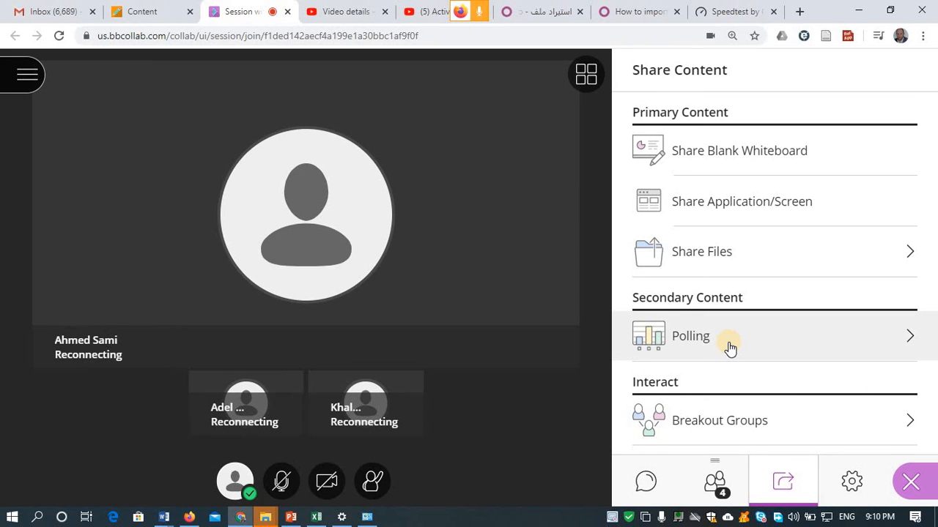
- Create a multiple-choice poll with the question 'When you prefer to the have the exam'
click(730, 348)
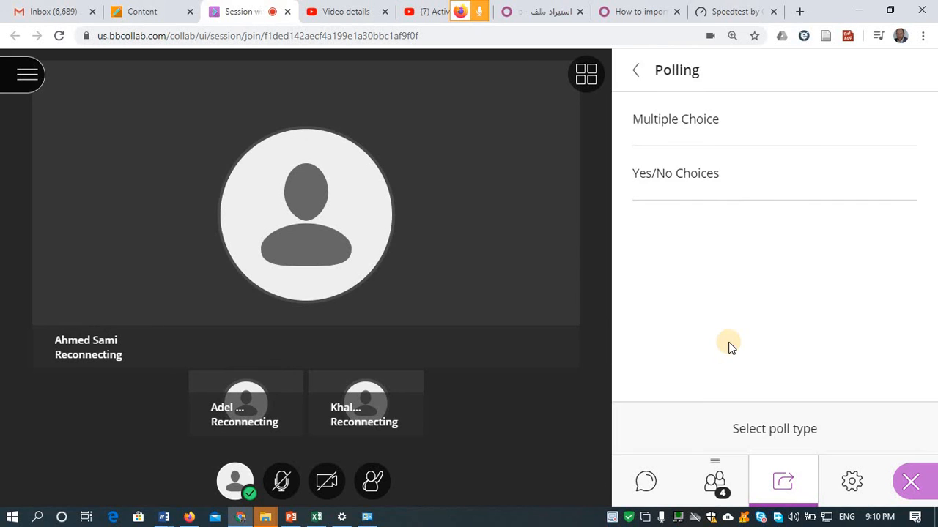
click(711, 121)
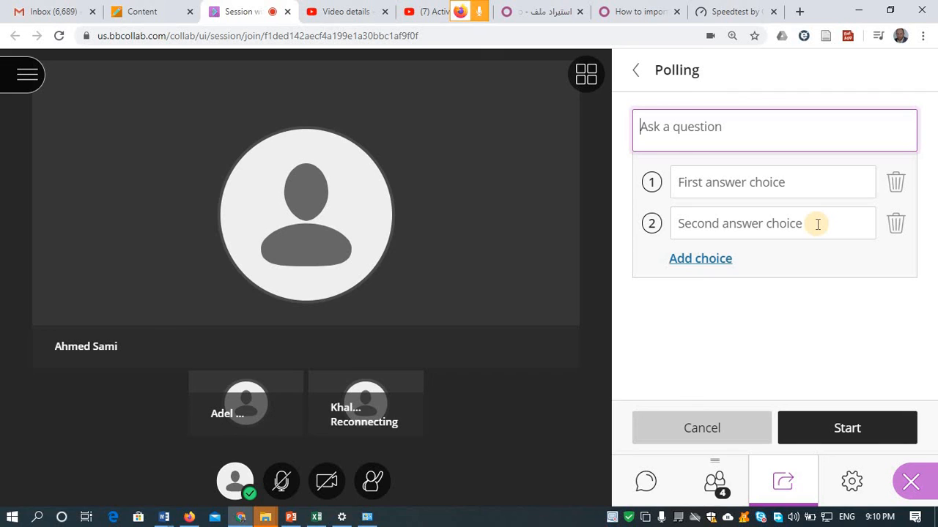
text(What)
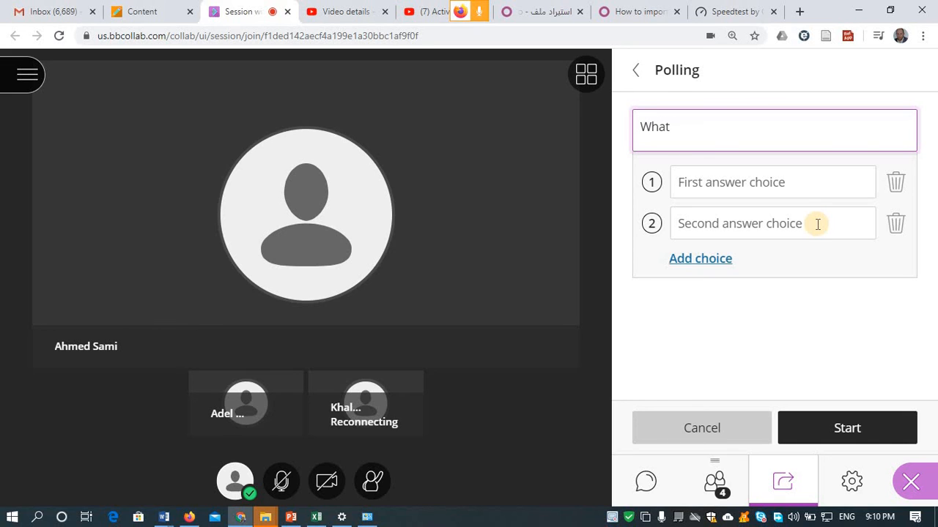
key(BackSpace)
key(BackSpace)
key(BackSpace)
key(BackSpace)
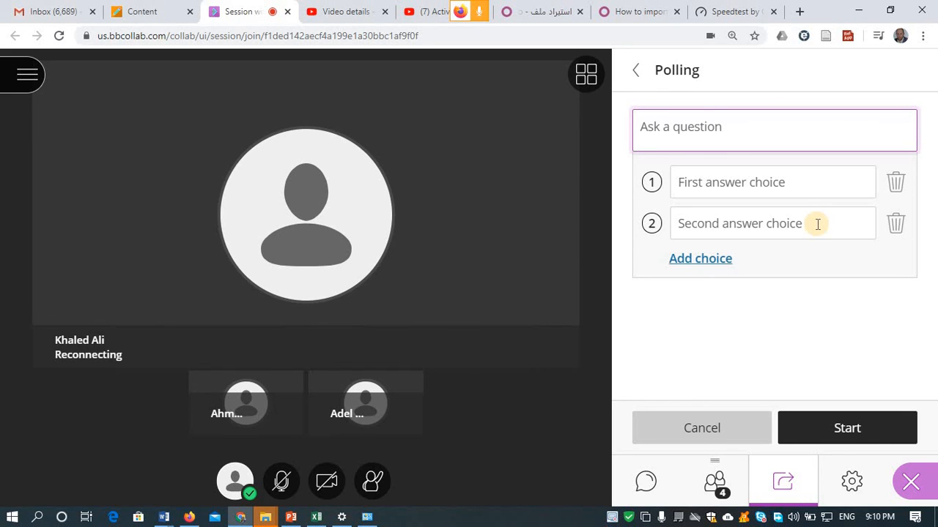
text(When you)
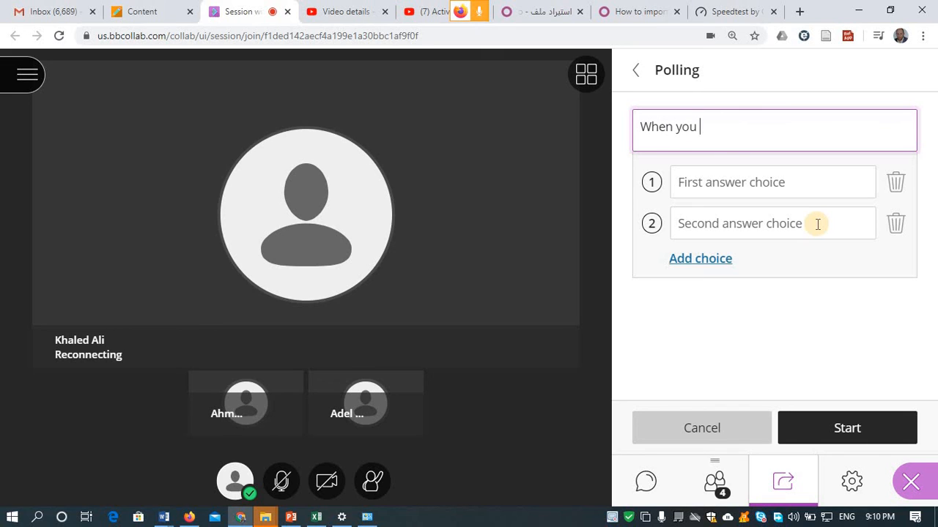
text( prefere to the have the exam)
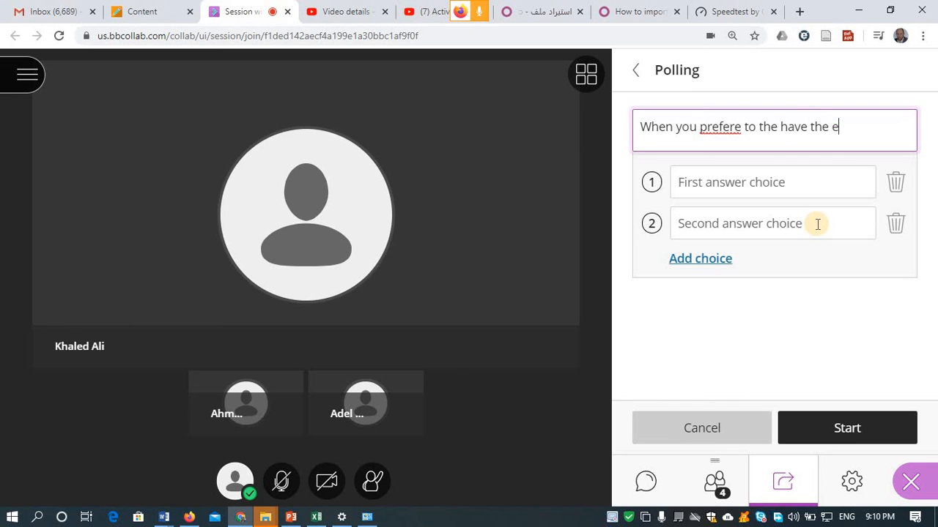
click(740, 129)
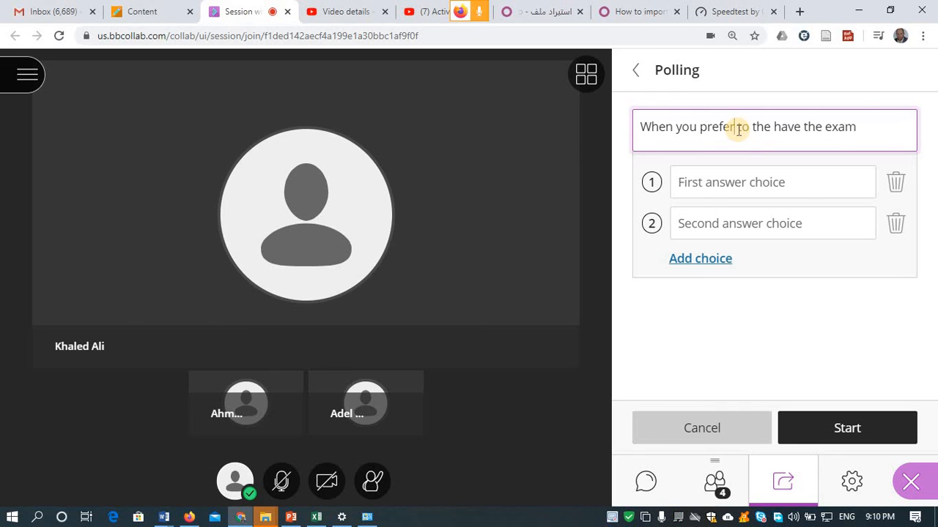
key(BackSpace)
- Enter answer choices Sunday and Monday, and add a third choice Saturday, correcting its spelling
click(782, 190)
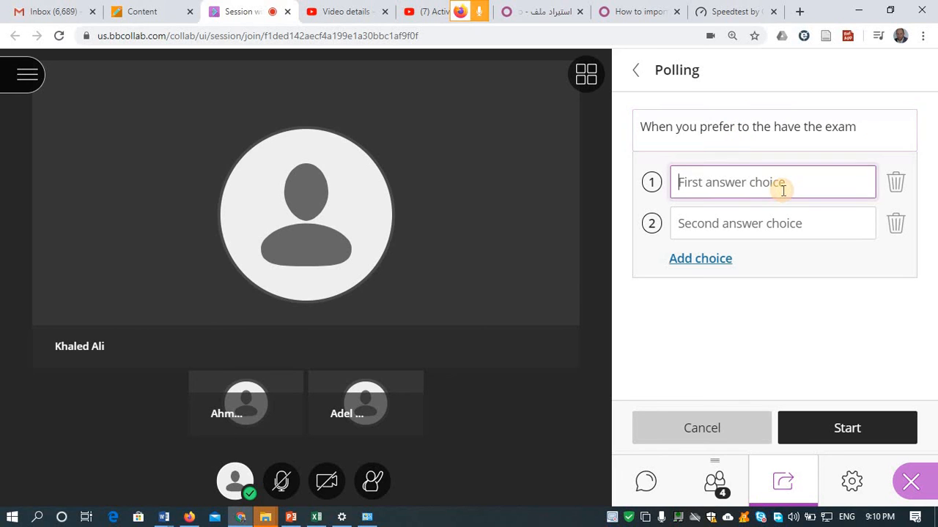
text(Sunday)
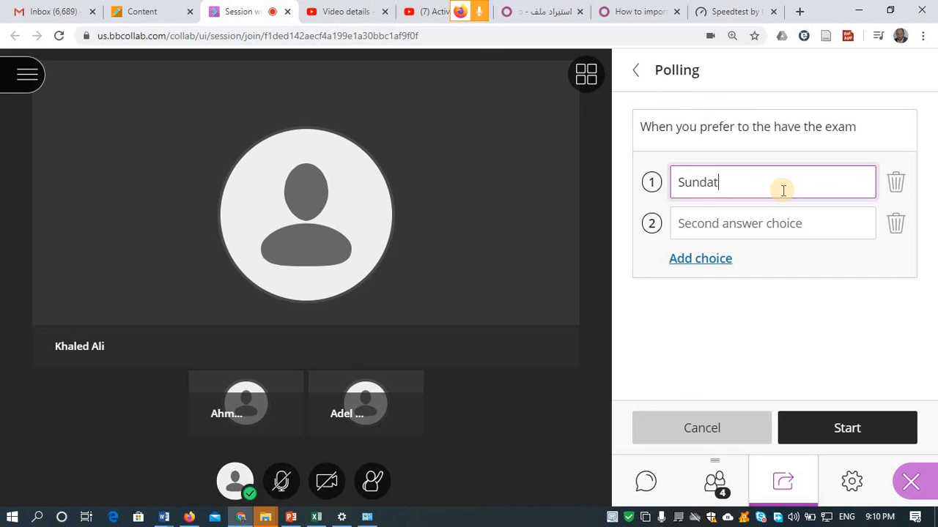
click(765, 223)
text(Monday)
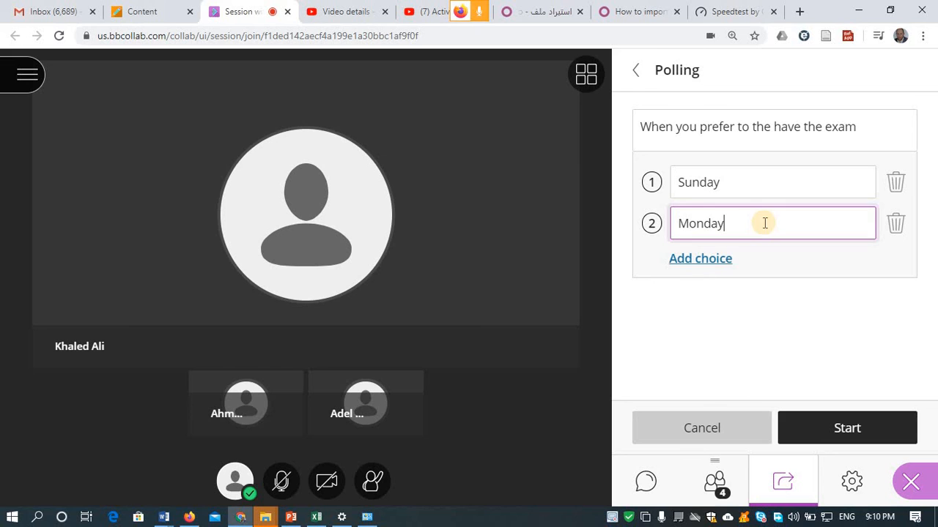
click(715, 260)
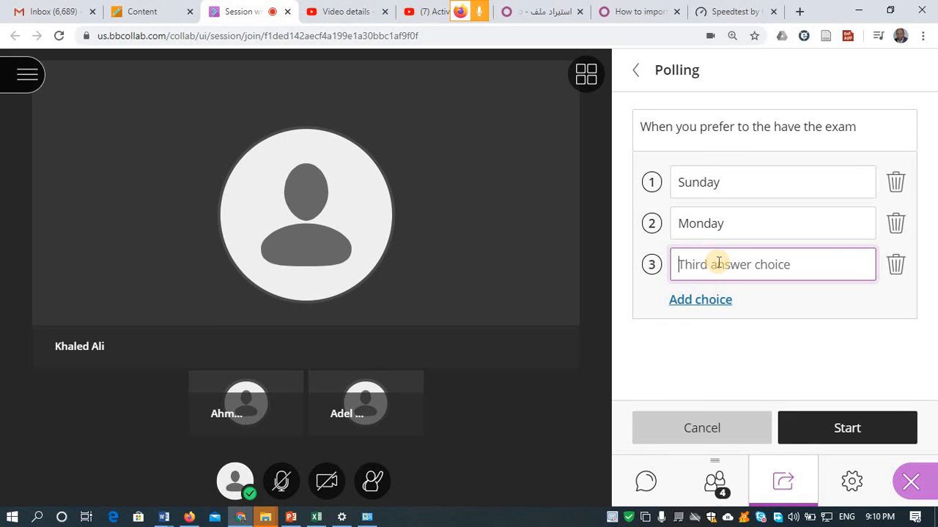
text(Saterday)
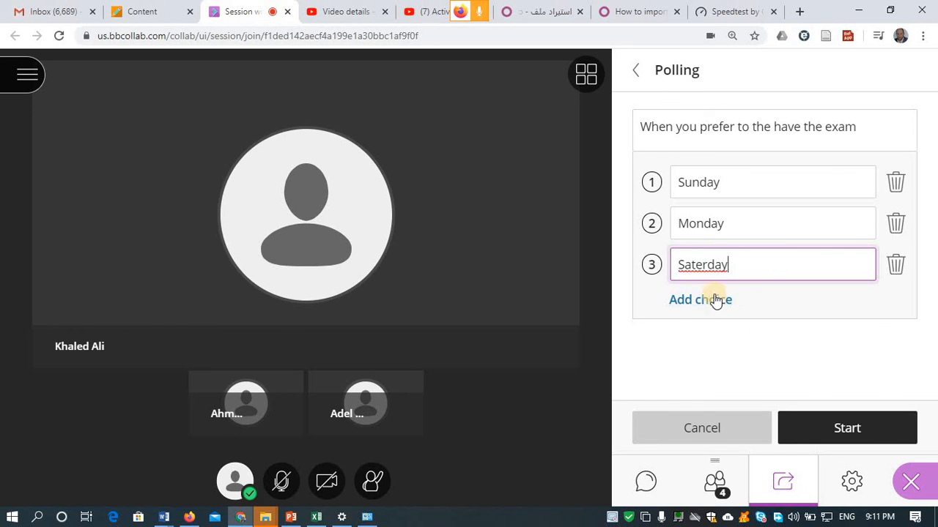
click(704, 263)
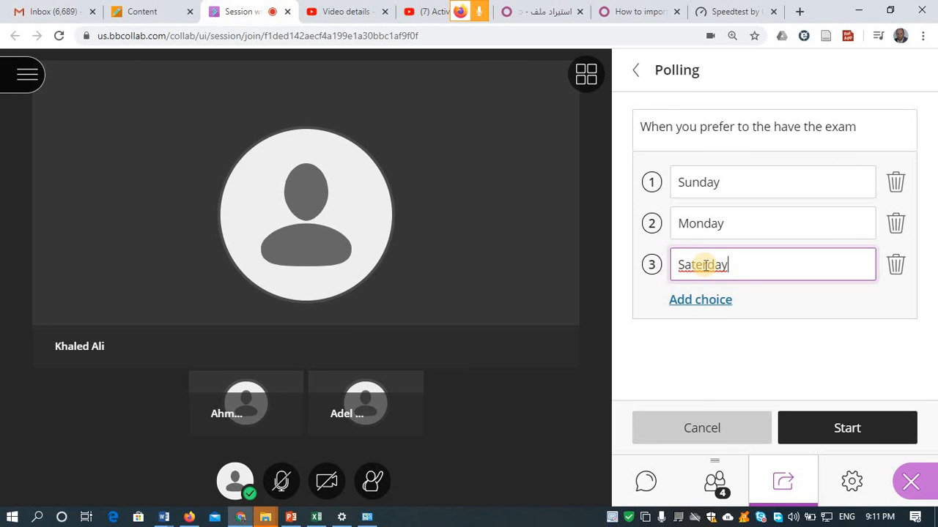
right_click(704, 266)
click(742, 276)
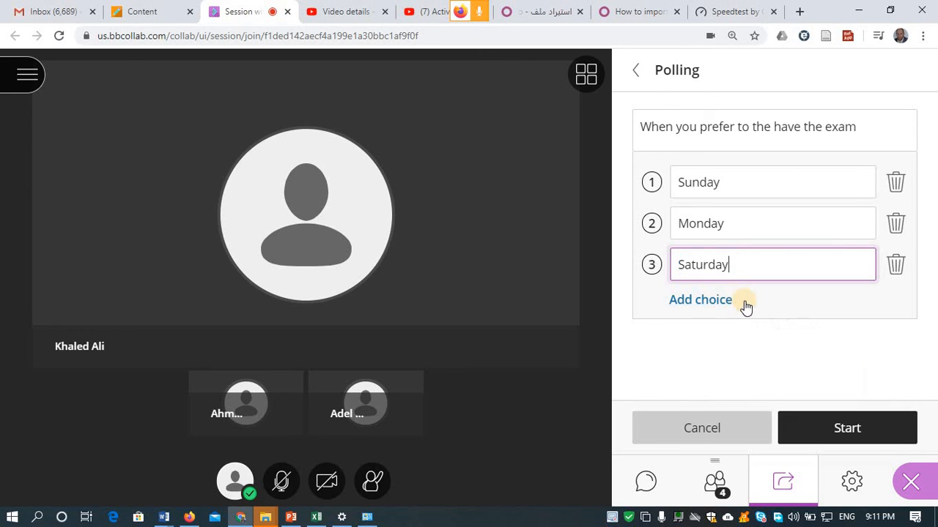
- Start the exam-day poll, vote Sunday, and switch to a participant's Firefox session
click(839, 426)
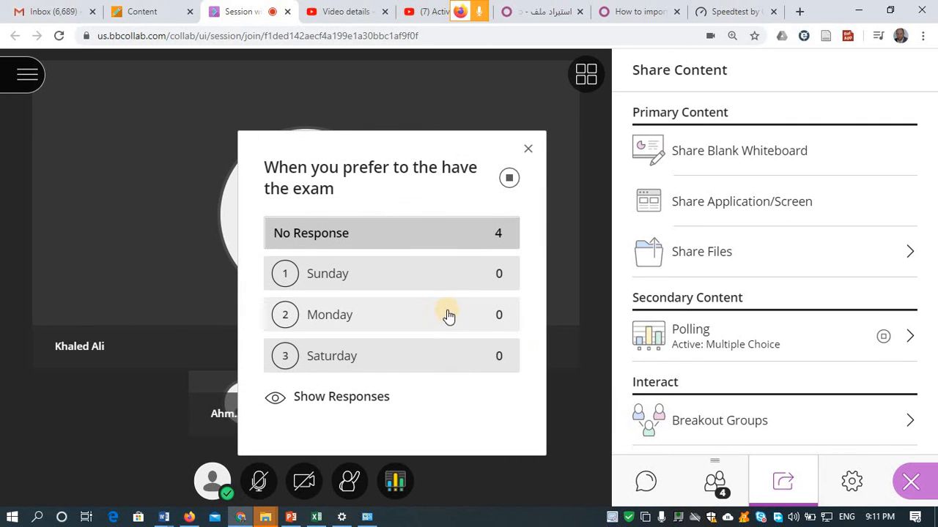
click(308, 284)
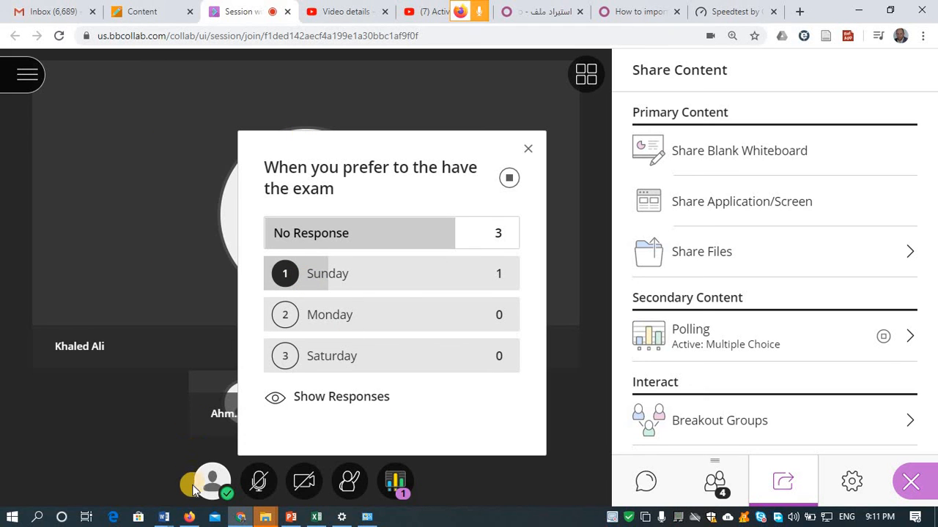
click(189, 517)
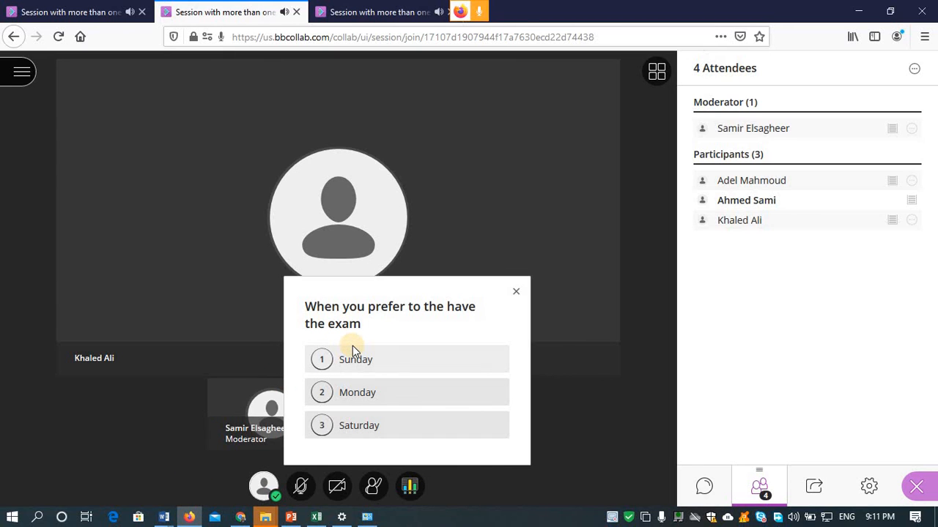
- Answer as each participant: Sunday, Monday, and Saturday changed to Sunday; then view moderator results
click(319, 363)
click(45, 8)
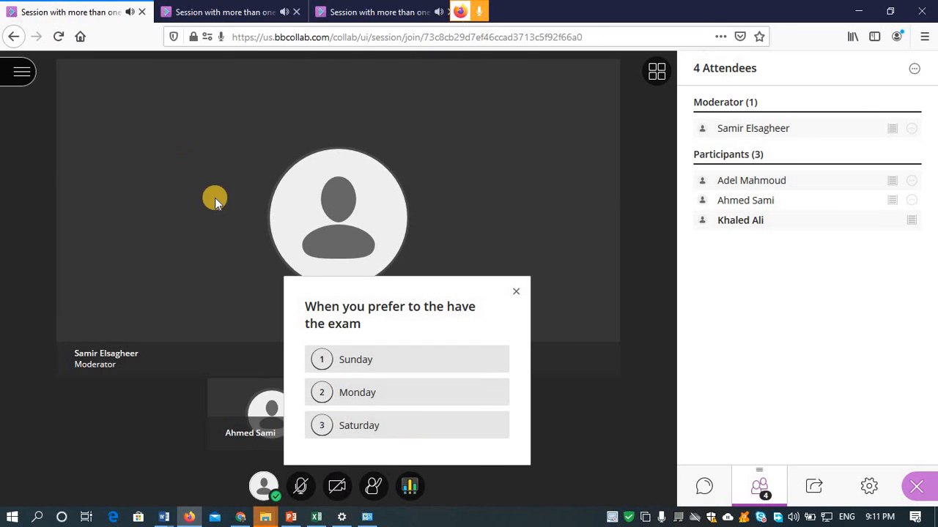
click(323, 396)
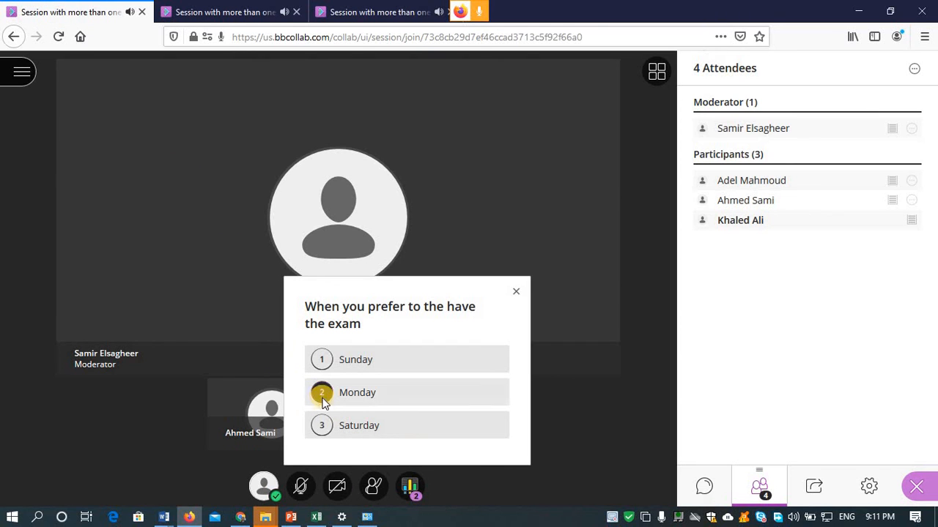
click(373, 14)
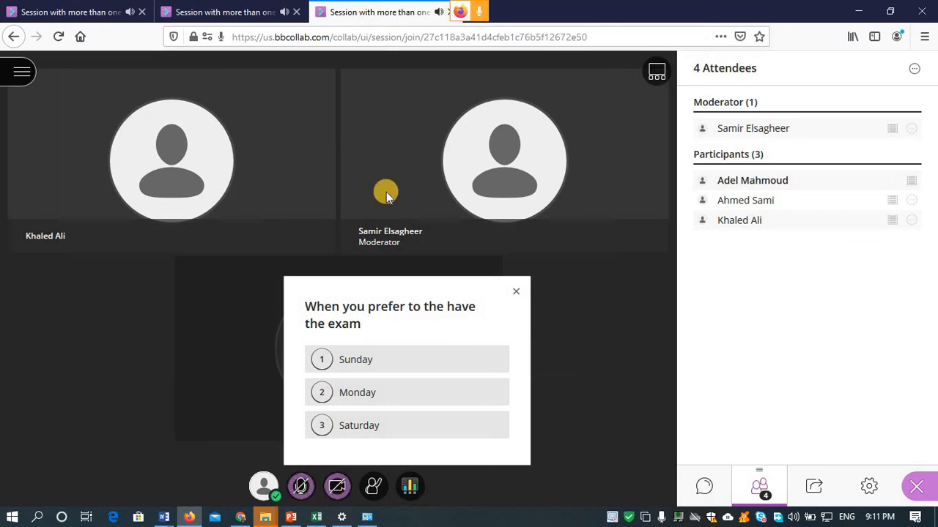
click(365, 432)
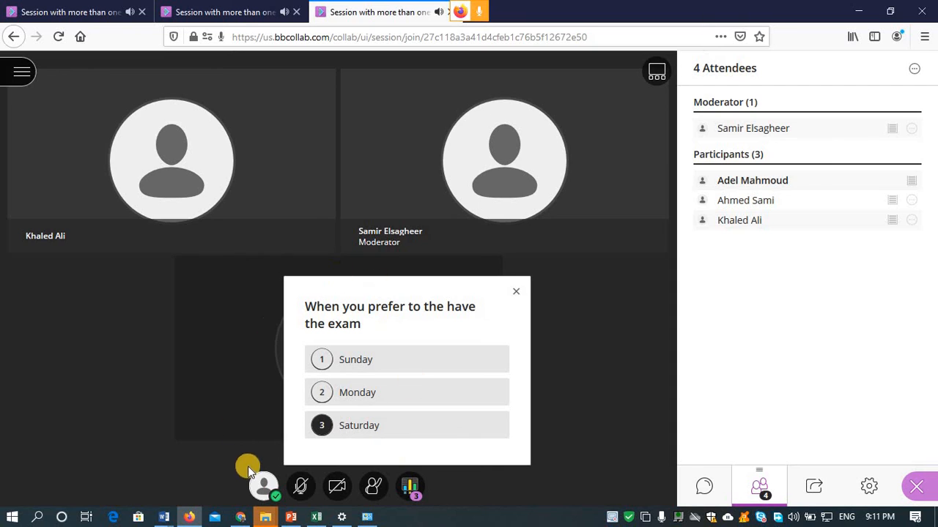
click(344, 366)
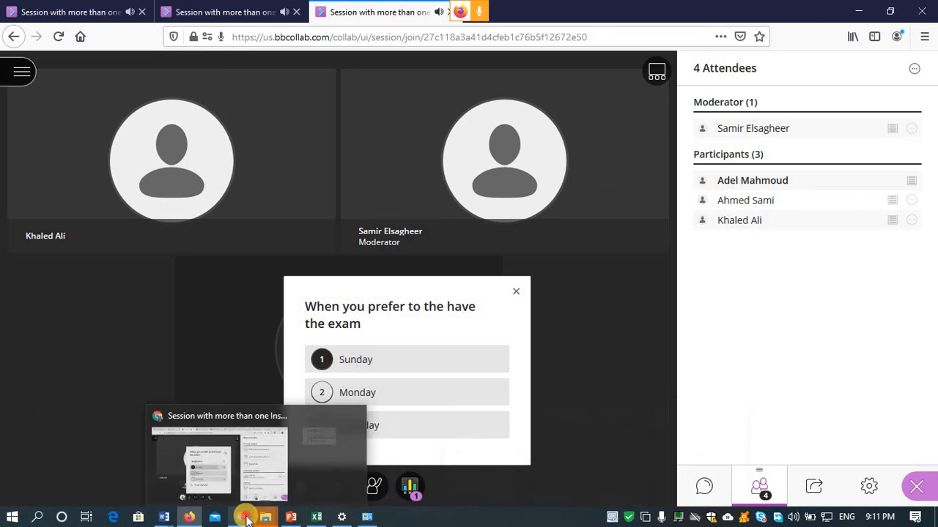
click(244, 517)
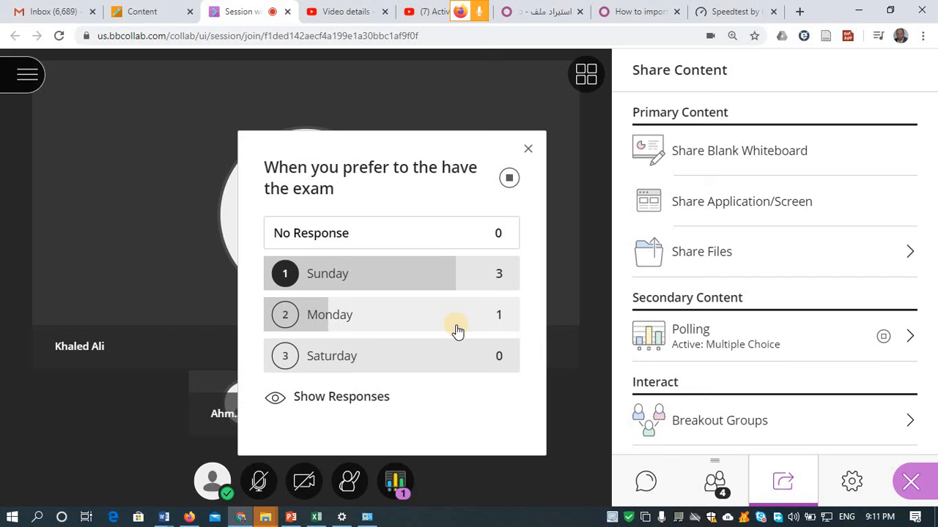
click(322, 400)
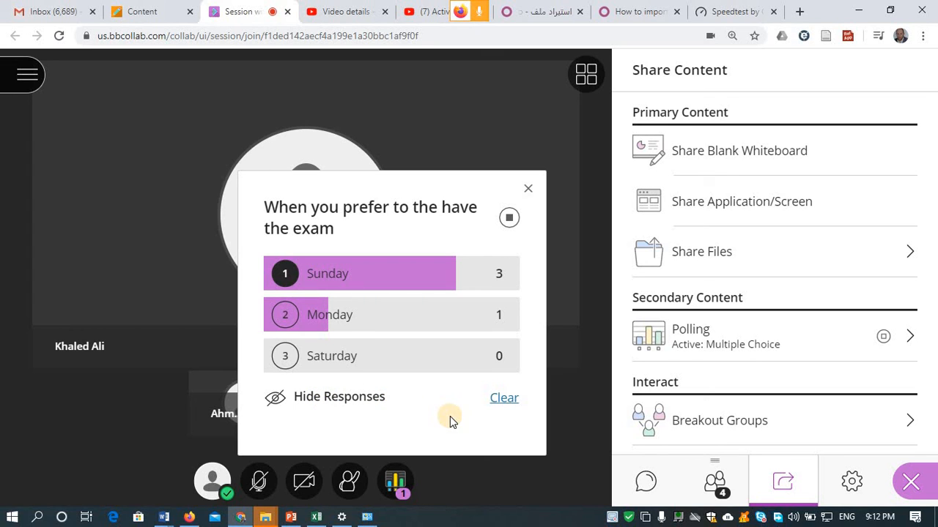
click(273, 399)
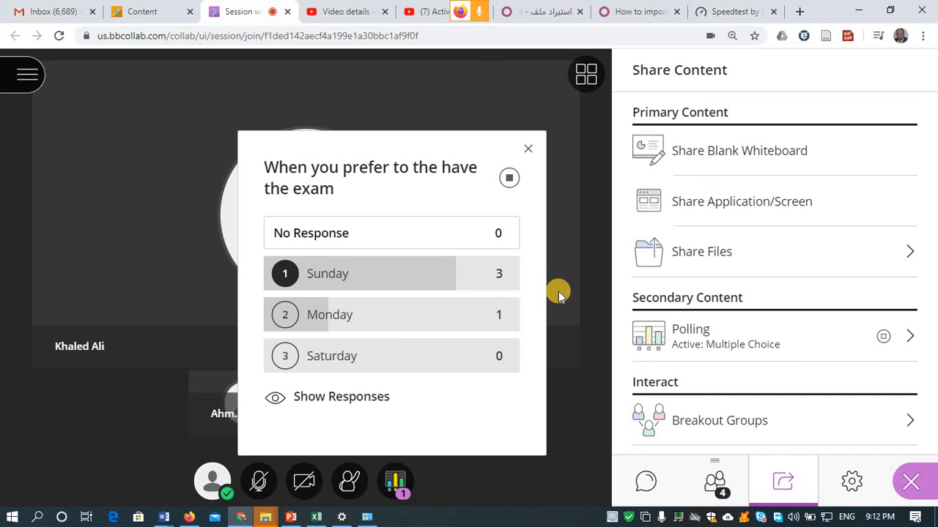
- Close the exam-day poll and open the moderator's My Settings panel
click(883, 340)
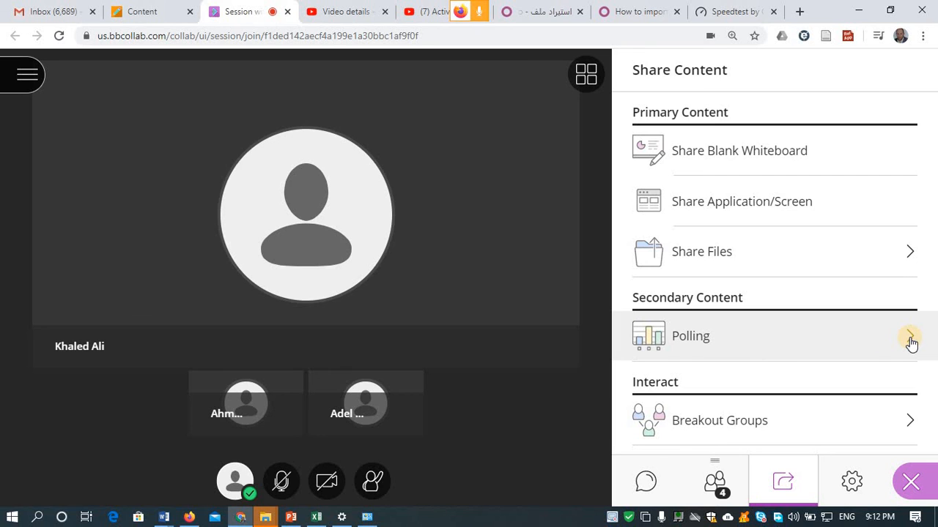
click(909, 339)
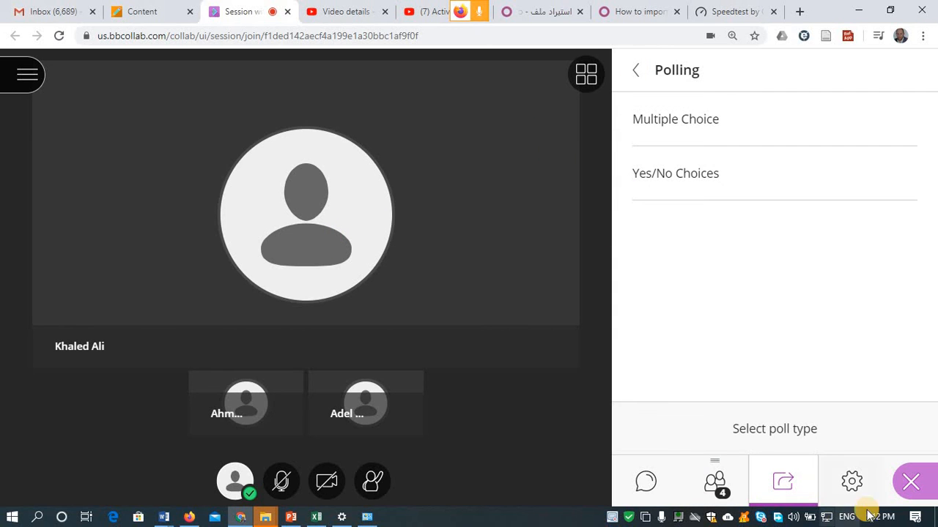
click(854, 489)
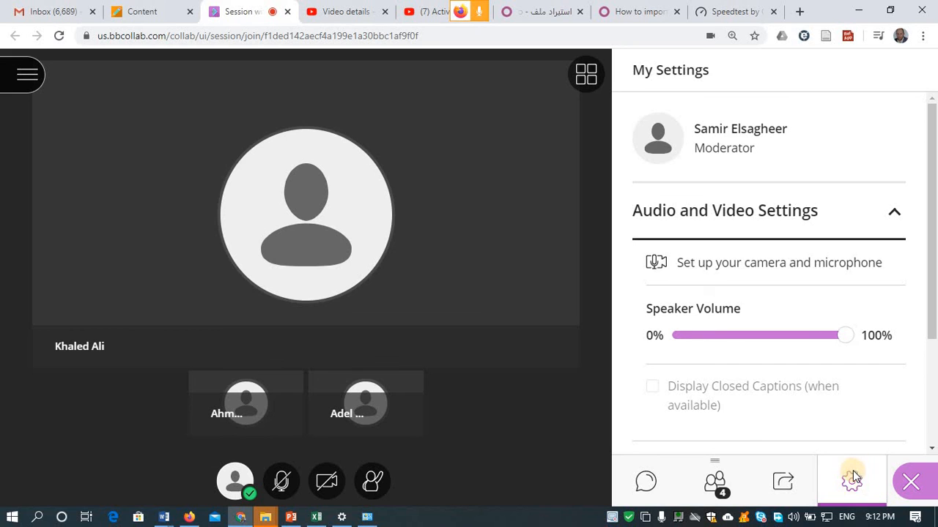
- Open the Change your profile picture panel and bring up a File Explorer window
click(661, 143)
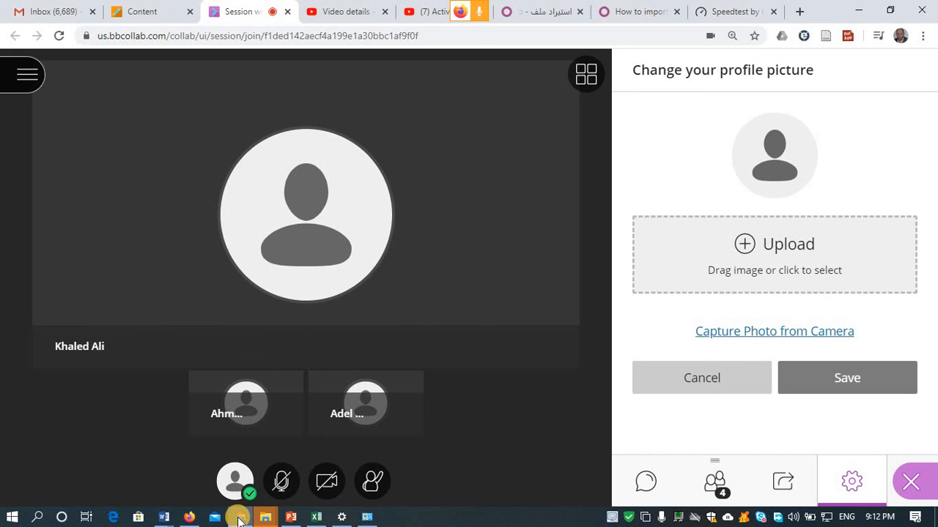
mouse_move(238, 517)
click(230, 465)
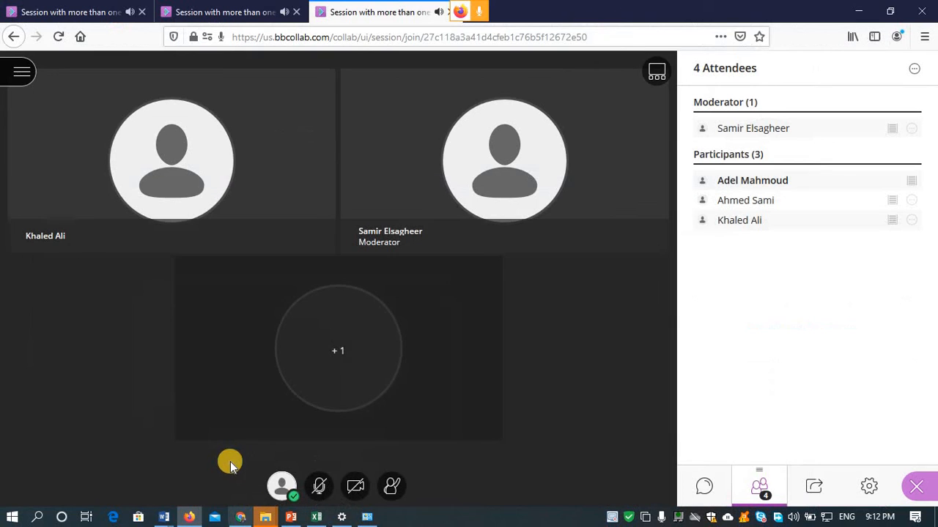
click(238, 517)
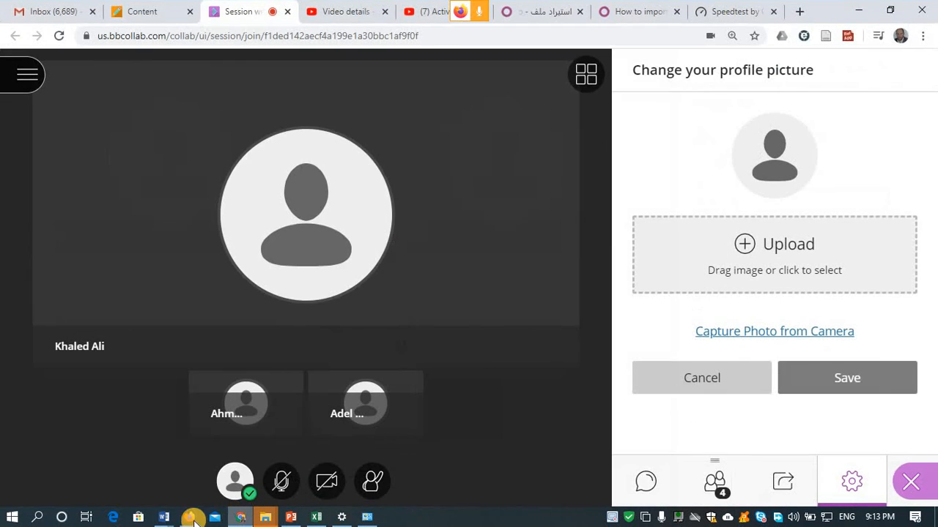
mouse_move(264, 517)
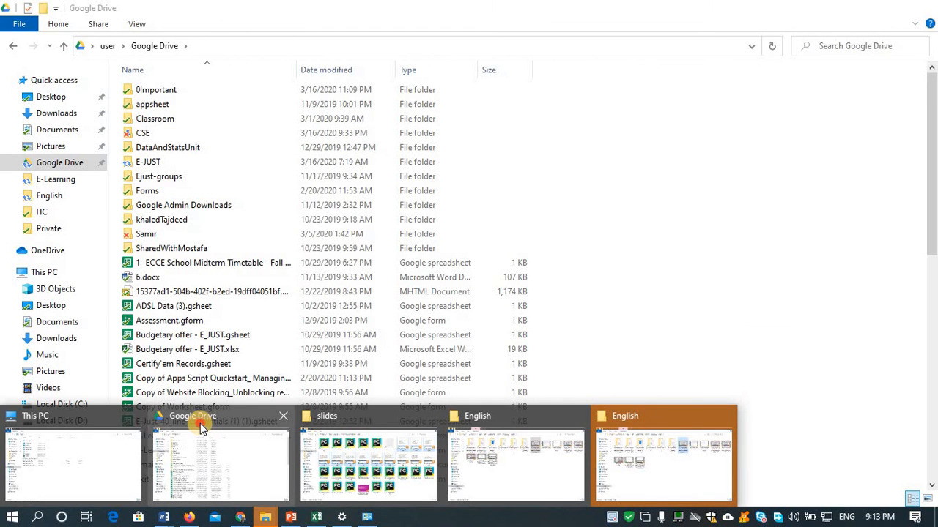
- Drag ejust.jpg from the Pictures folder onto the profile picture panel
click(201, 428)
click(58, 144)
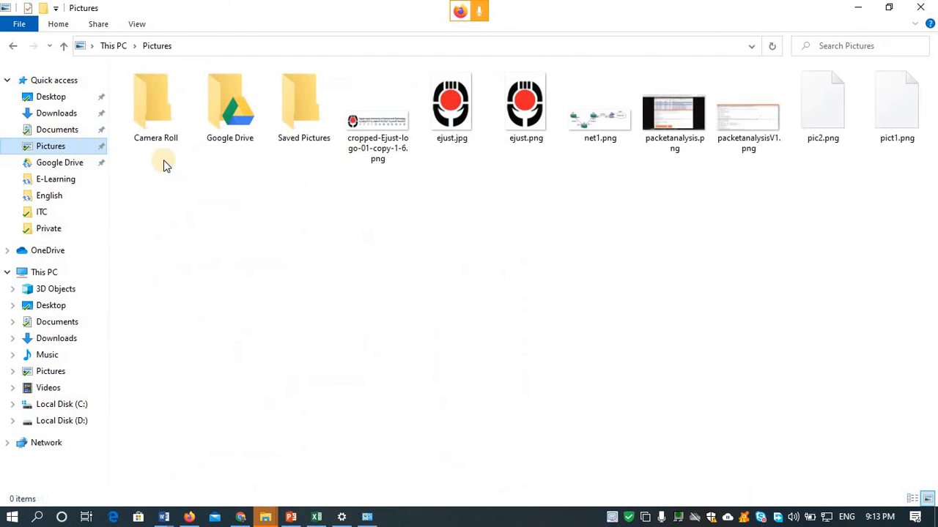
click(456, 105)
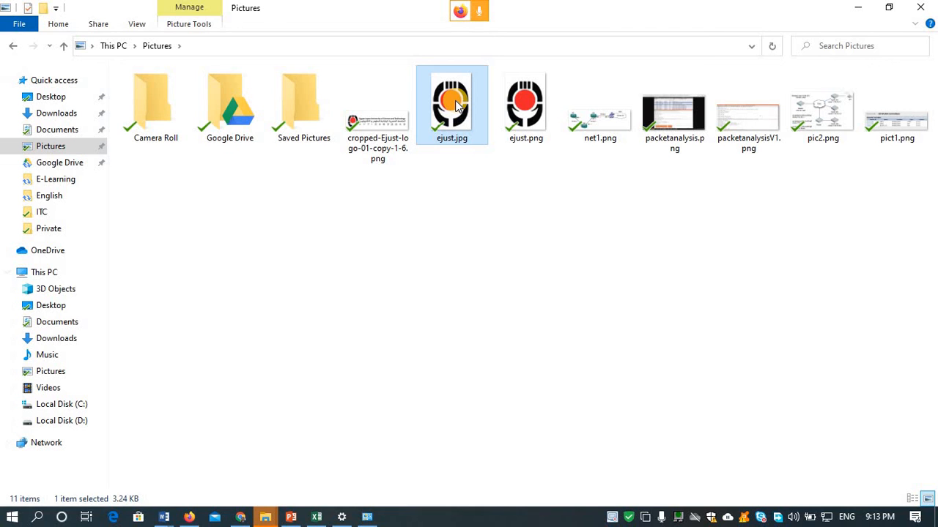
drag(455, 105, 770, 245)
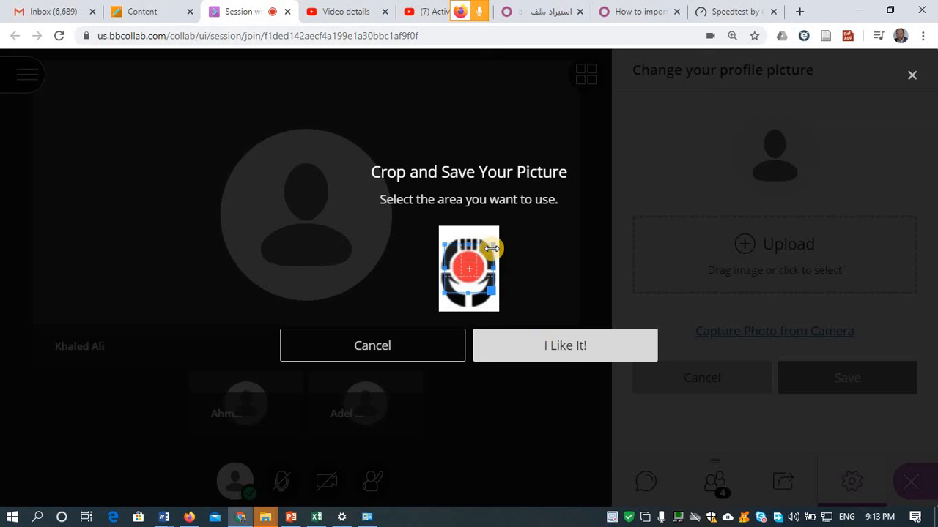
- Crop the ejust.jpg picture to frame the logo, accept it, and save it as the profile picture
drag(491, 245, 487, 220)
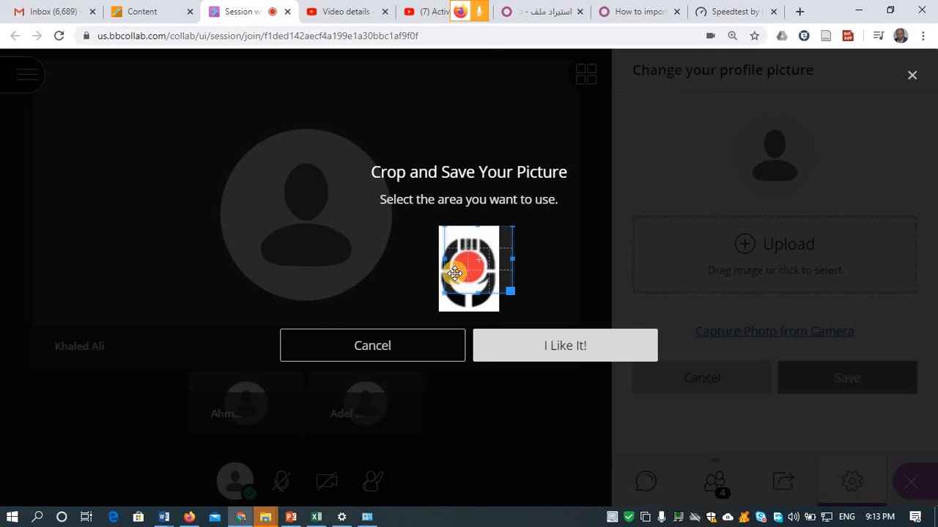
drag(453, 274, 447, 277)
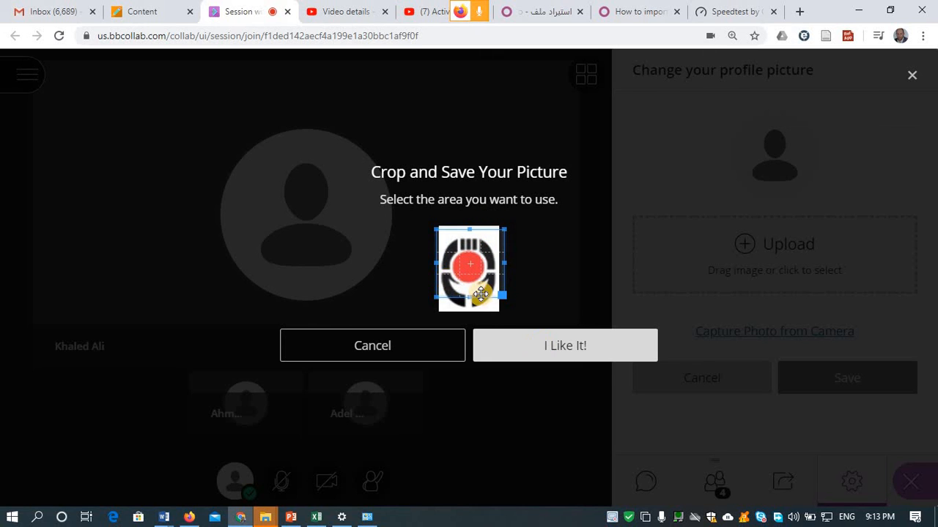
drag(499, 296, 483, 293)
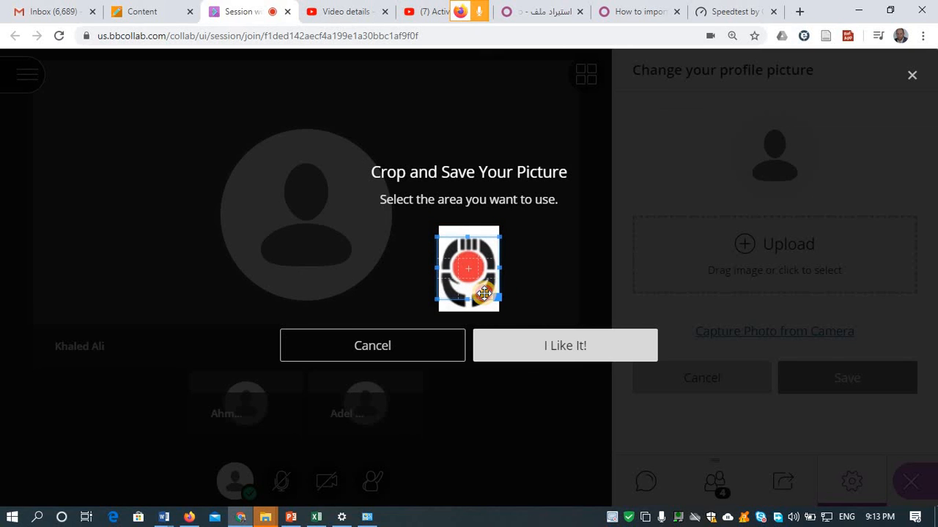
click(569, 347)
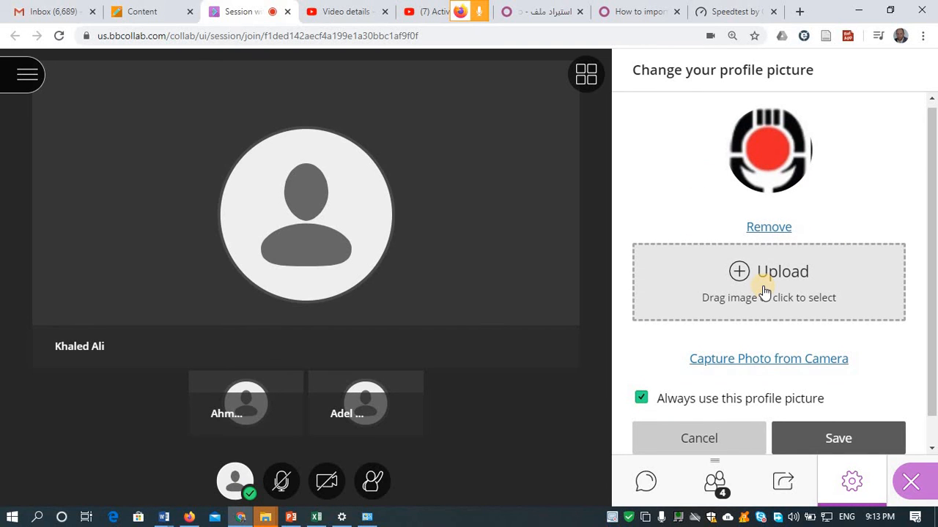
click(841, 436)
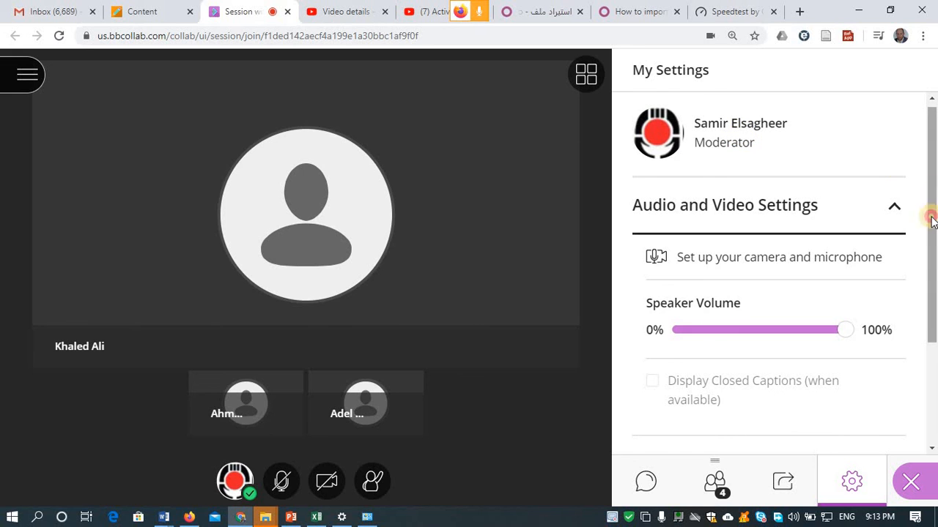
- Uncheck 'Draw on whiteboard and files' under Session Settings, then view the other session window
drag(929, 215, 927, 366)
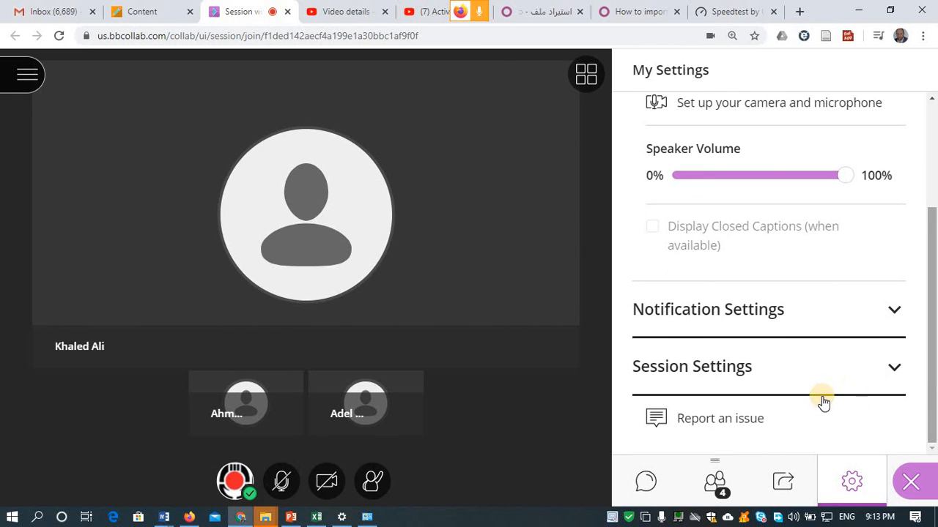
click(820, 372)
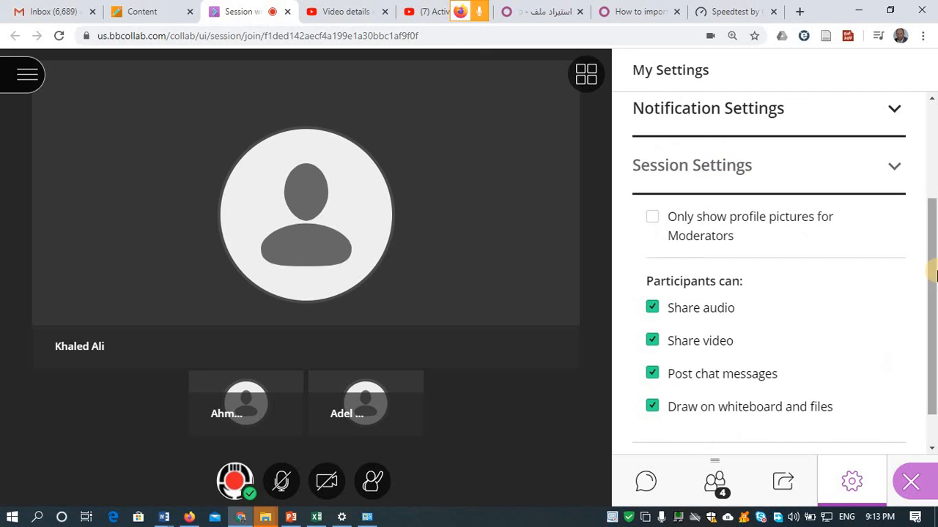
drag(935, 273, 921, 318)
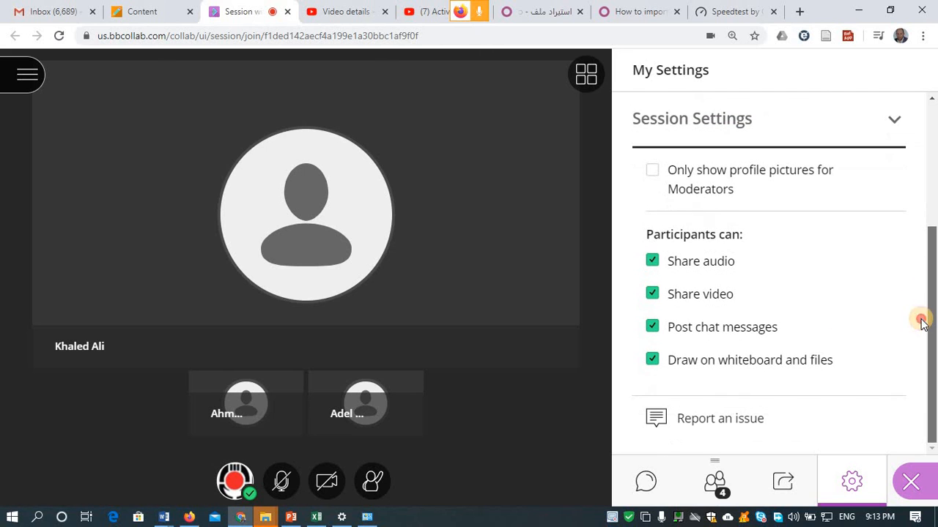
click(669, 360)
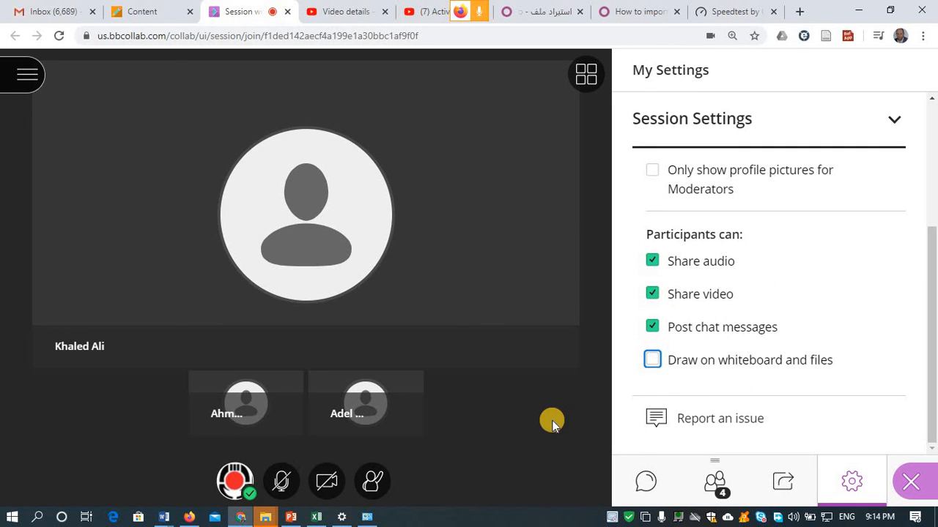
click(186, 517)
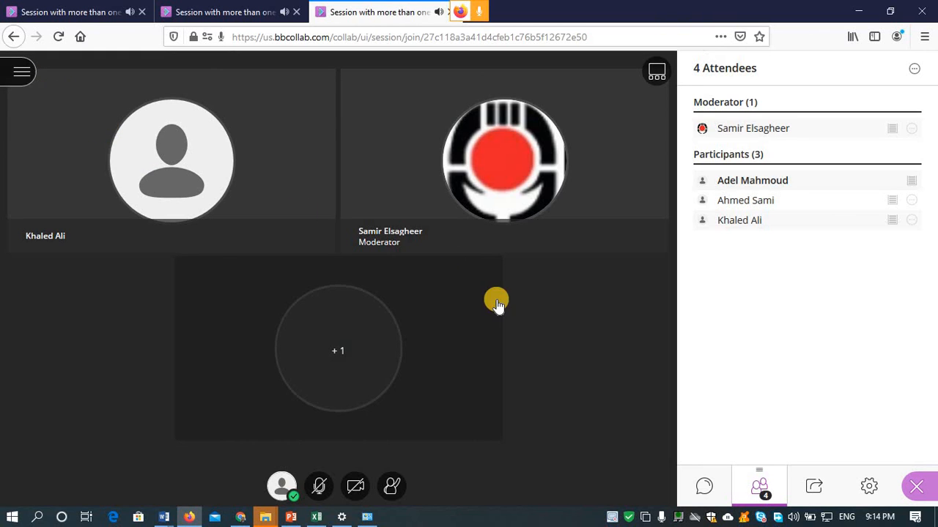
- Close the attendees list, leave the session, and submit an Excellent audio-and-video rating
click(906, 489)
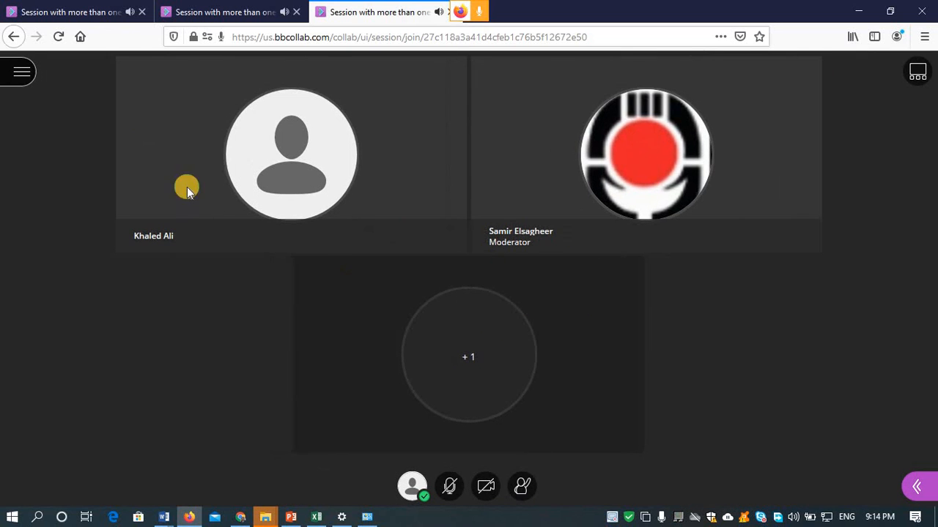
click(19, 70)
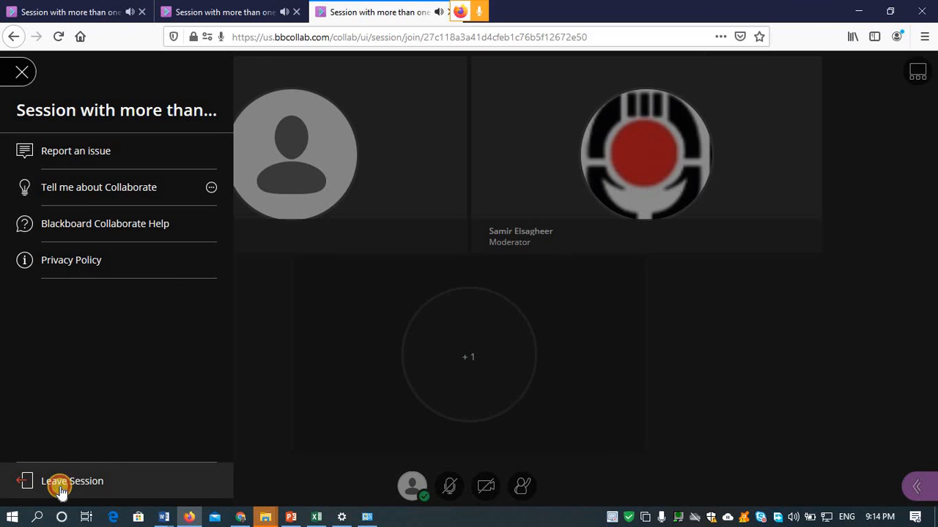
click(61, 490)
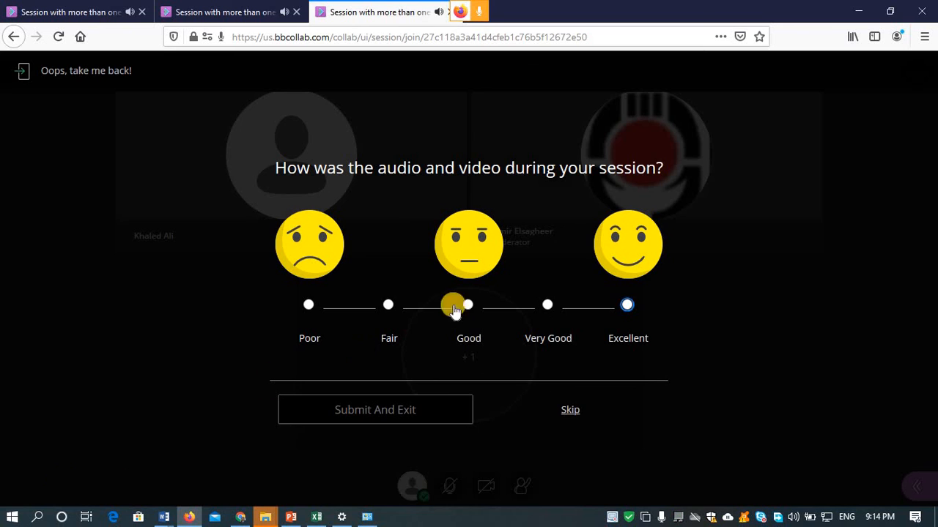
click(624, 244)
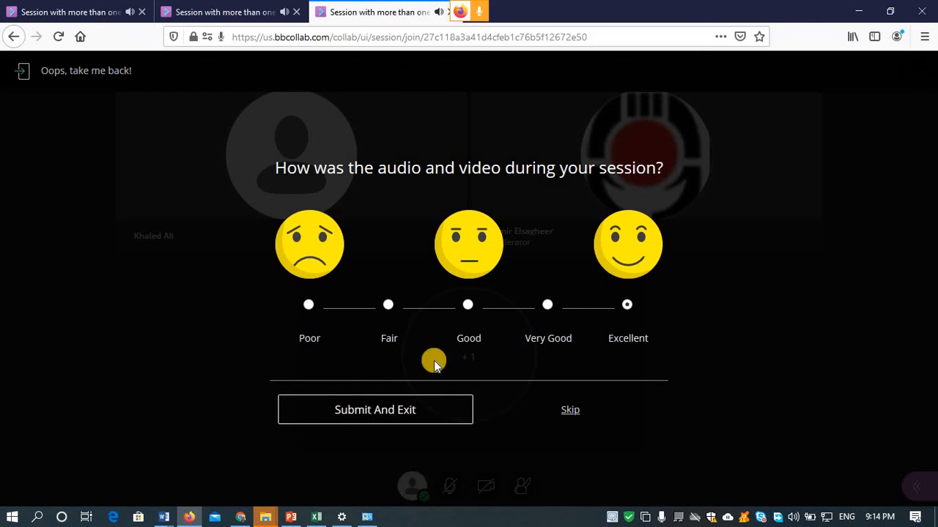
click(339, 419)
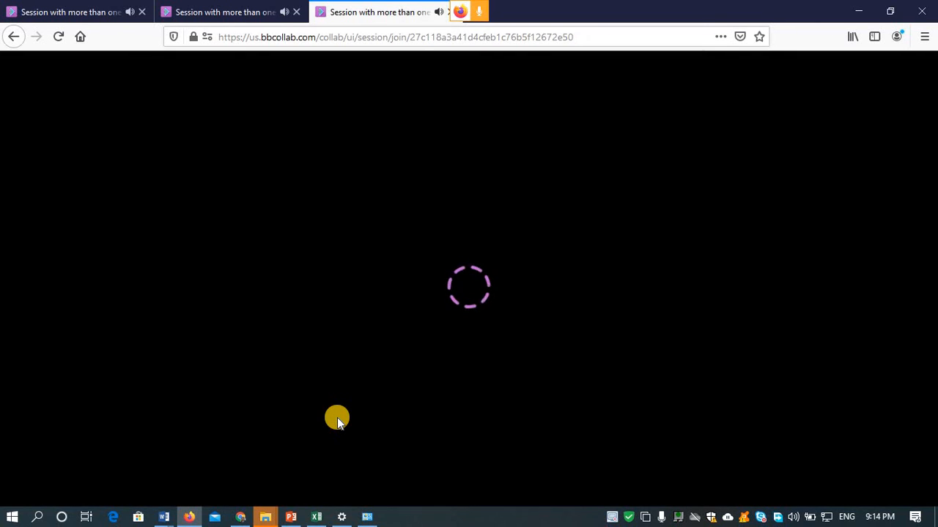